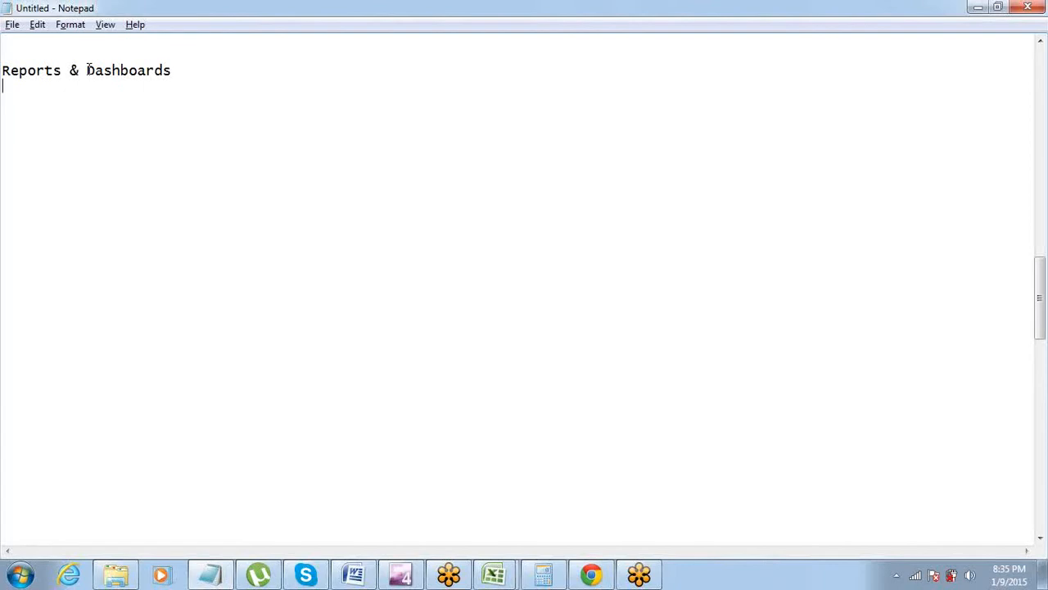
- Write the line "Opportunities - Last Month - Subset" under the Reports & Dashboards heading
type("Opportunities -")
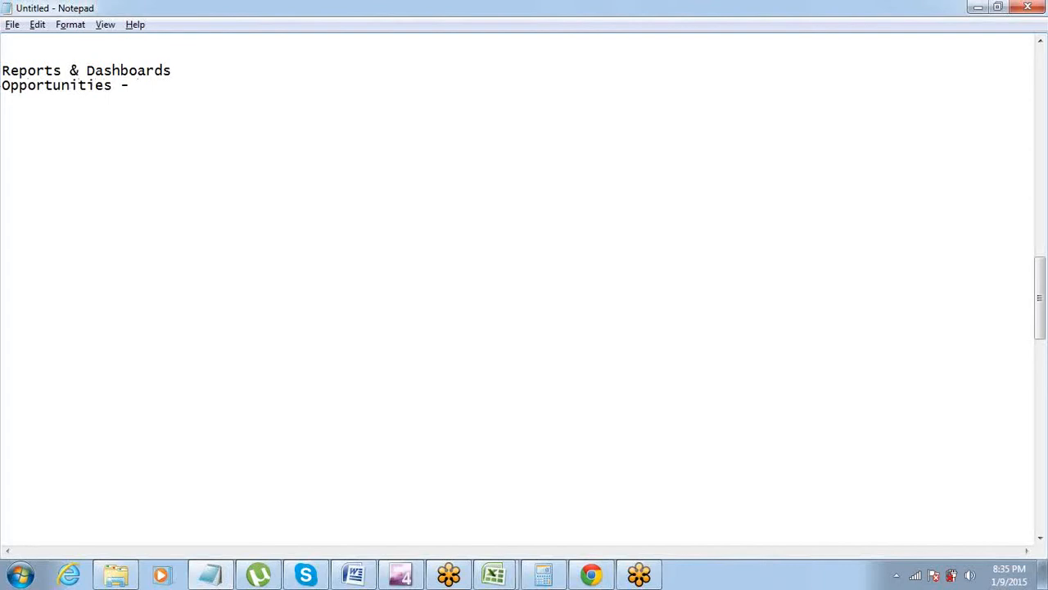
type("Last m")
key("BackSpace")
type("Month")
key("ctrl+shift+Left")
key("ctrl+shift+Left")
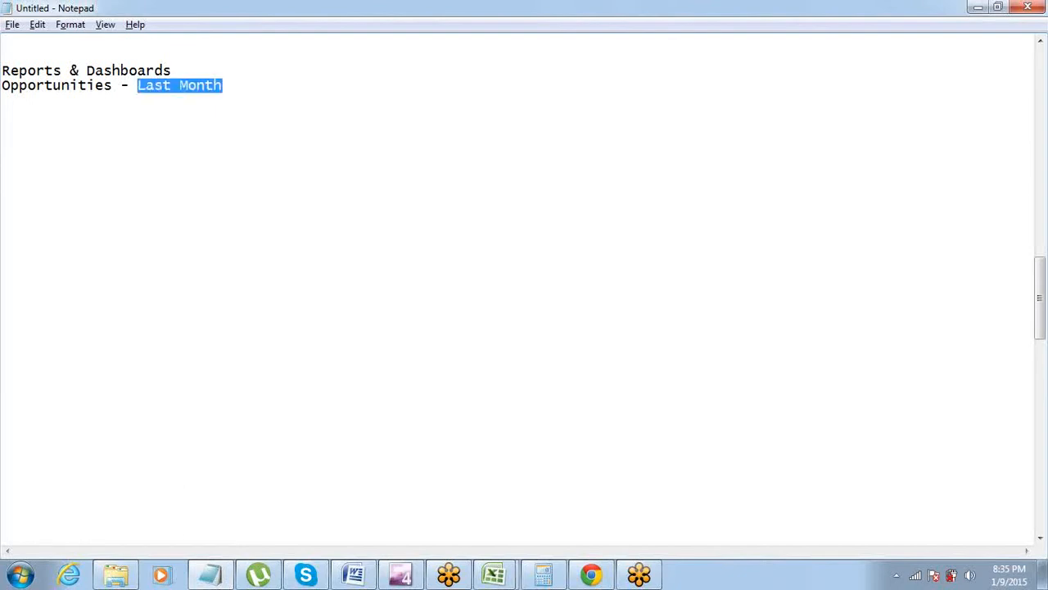
key("End")
type("- S")
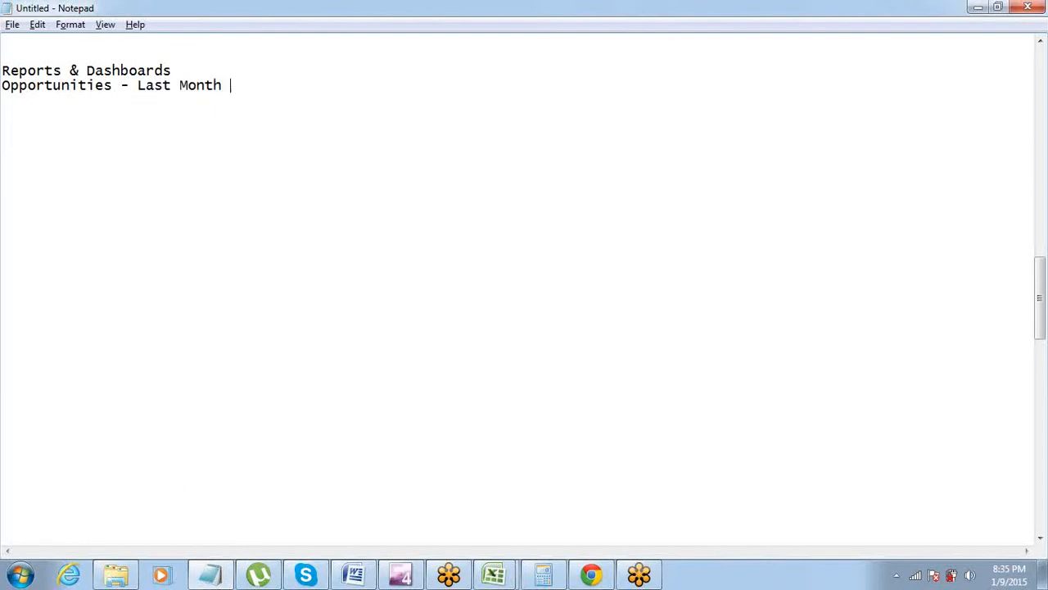
type("Ubset")
left_click_drag(256, 85, 264, 85)
type("u")
key("End")
- Add a second line reading "Opportunitie - how many opps at what stage??? - Summary"
key("Return")
key("Return")
type("Oppor")
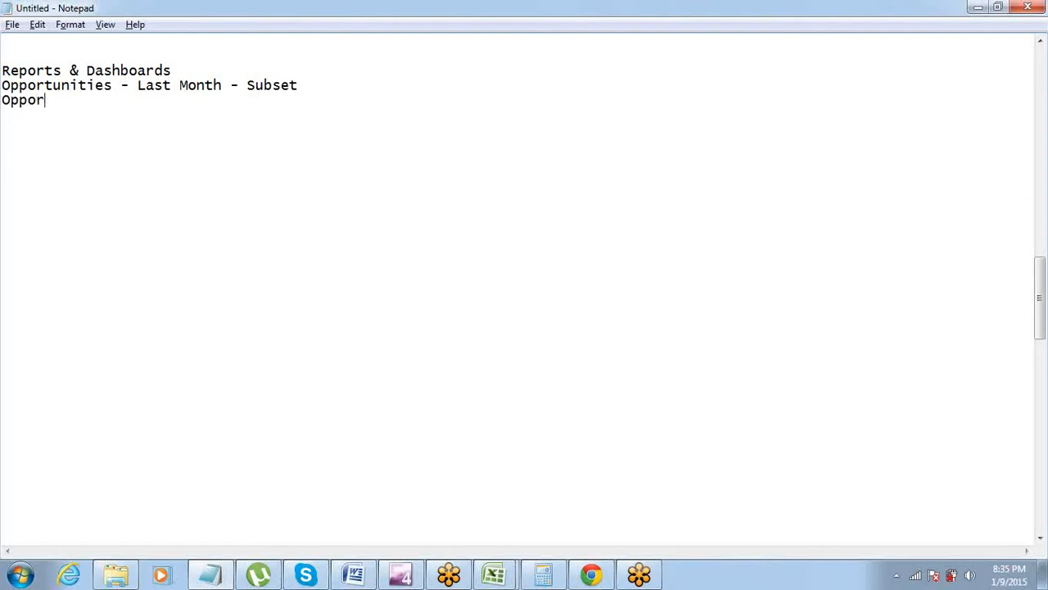
type("tunitie - hao")
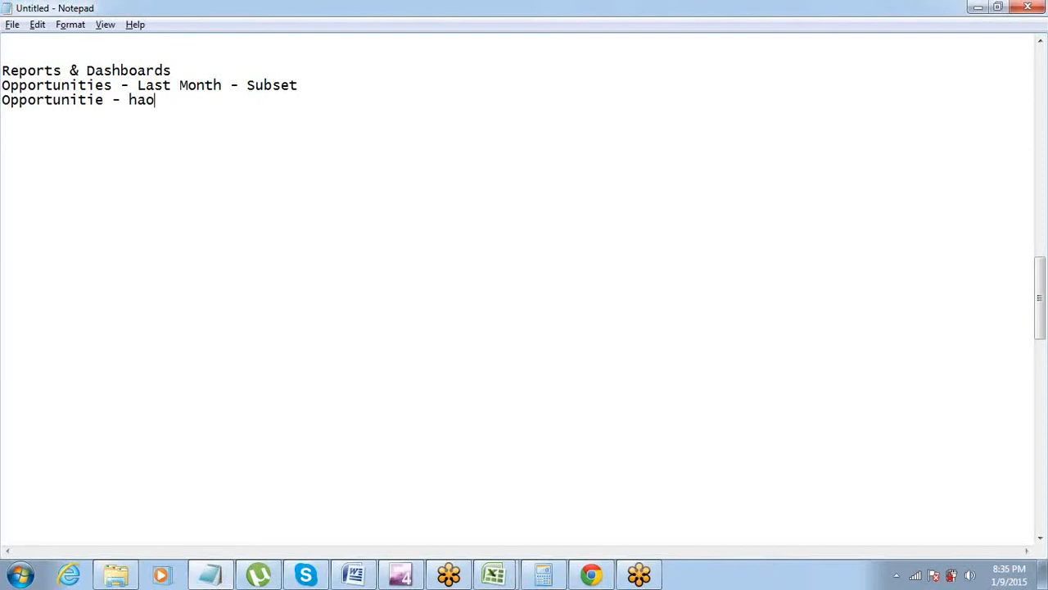
key("BackSpace")
key("BackSpace")
type("ow many opps ")
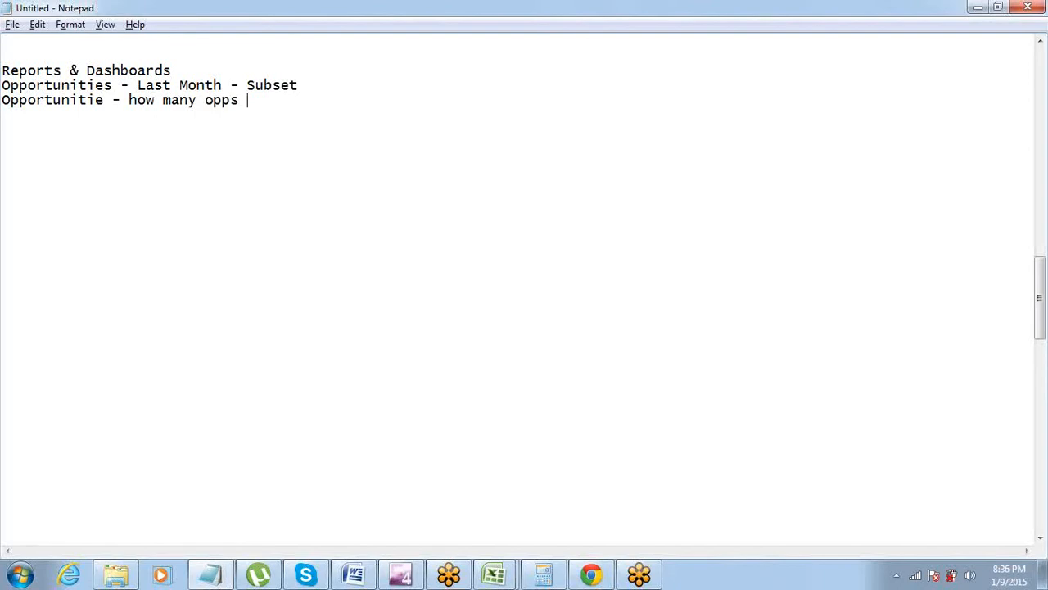
type("at what stage")
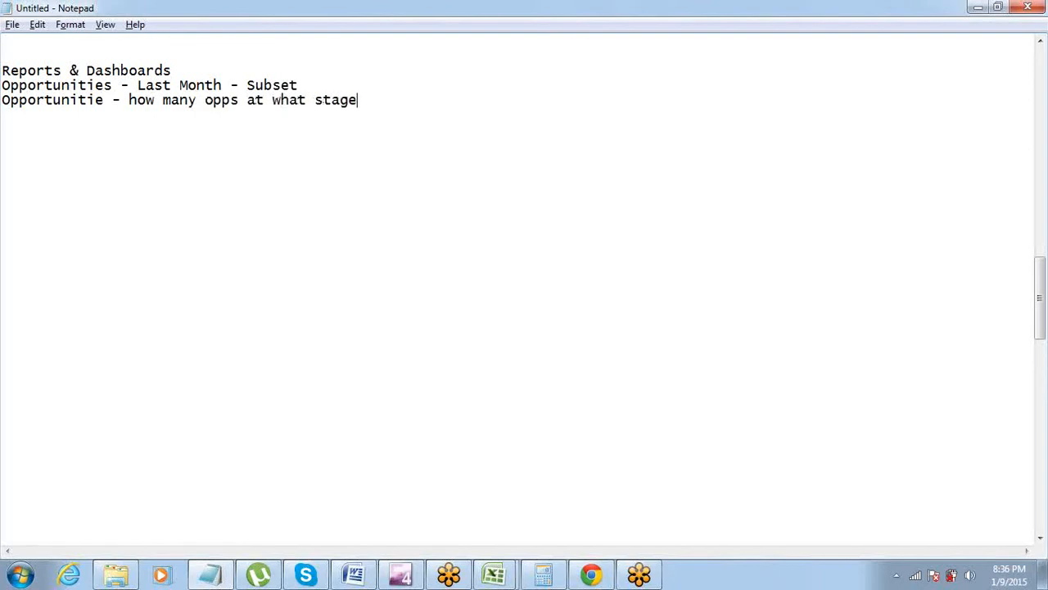
type("??? - Summary")
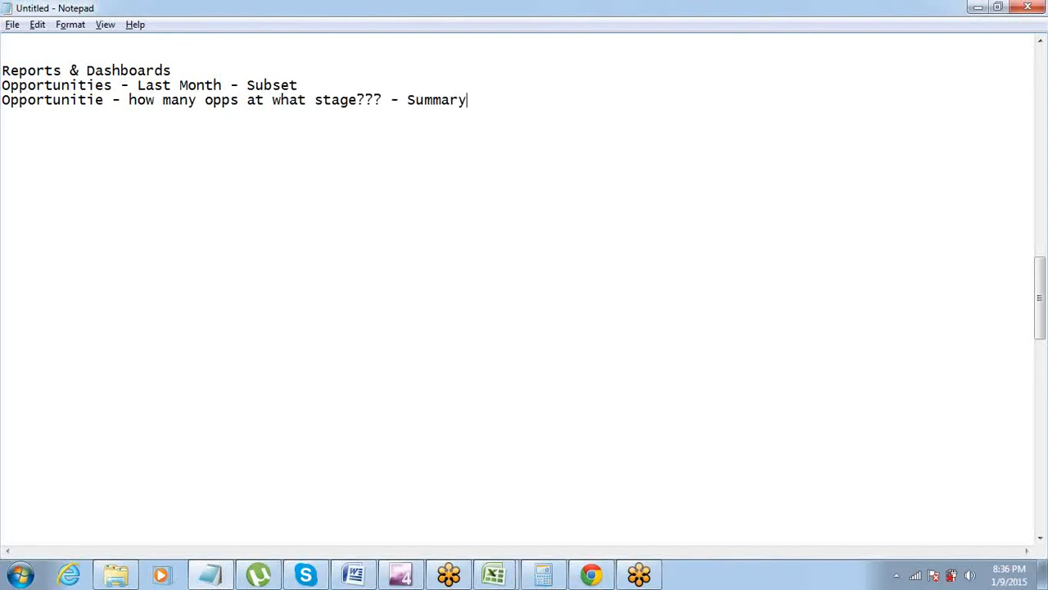
key("ctrl+shift+Left")
key("ctrl+shift+Left")
key("Right")
key("Right")
left_click_drag(467, 100, 204, 100)
key("ctrl+shift+Left")
key("ctrl+shift+Left")
key("ctrl+shift+Left")
key("ctrl+shift+Left")
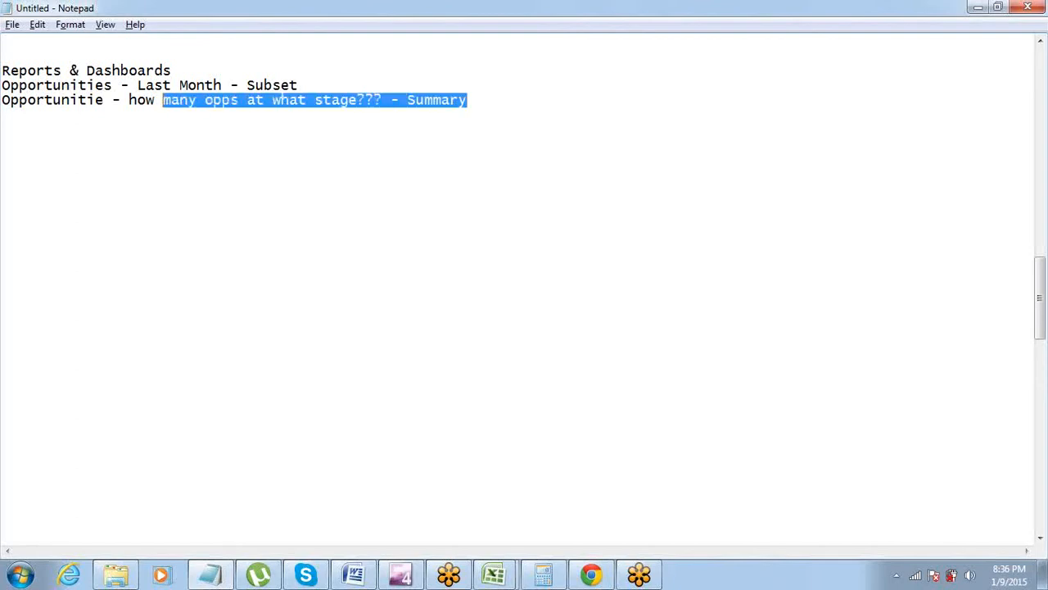
- Leave a blank line below the opportunity notes and add "Reports -" followed by a line "Report Type"
key("End")
key("Return")
key("Return")
type("Repo")
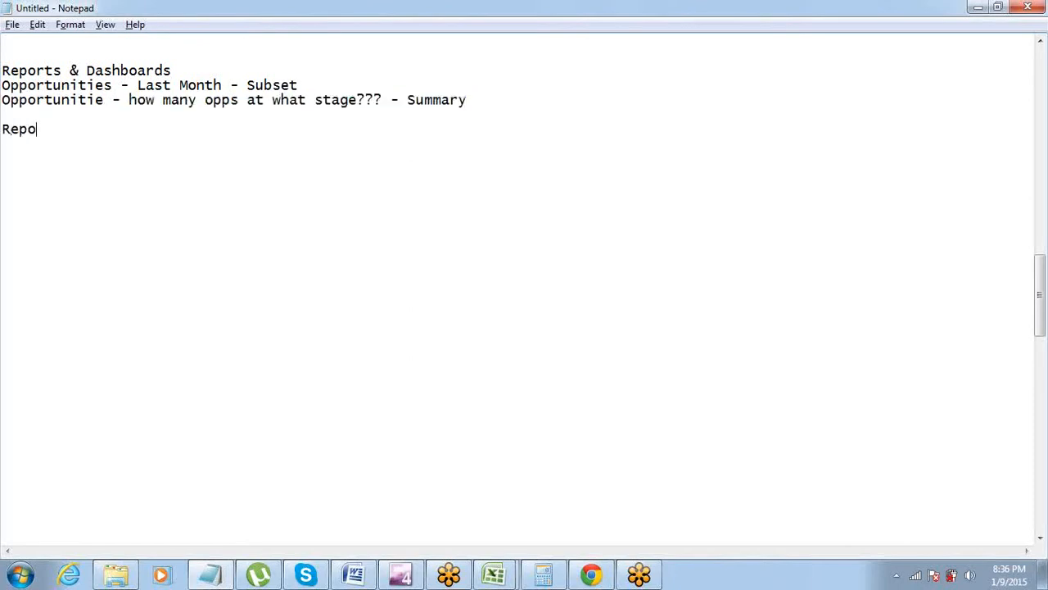
type("rts -")
key("Return")
type("Report Type")
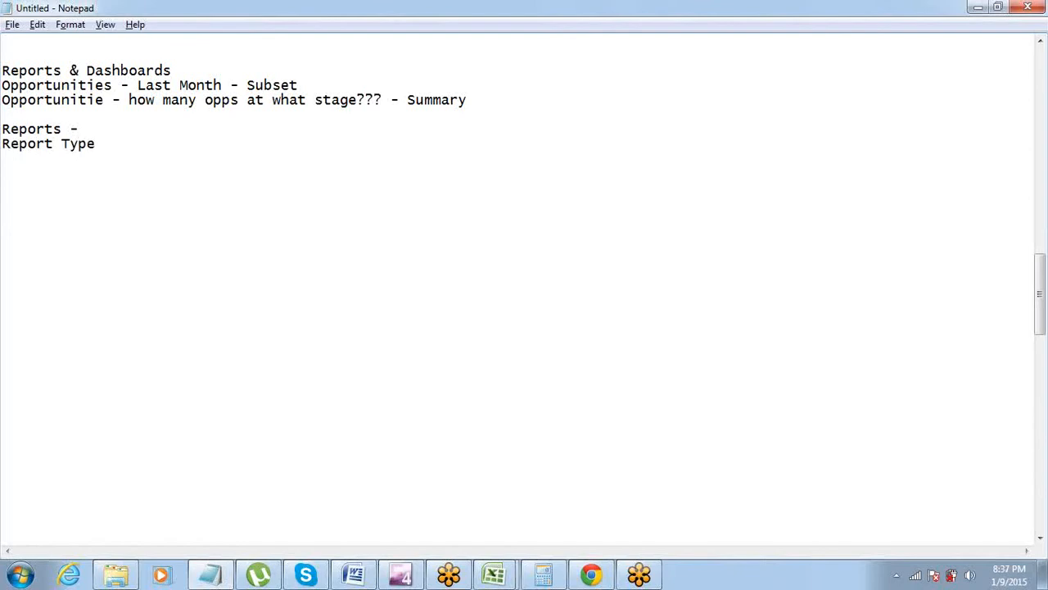
- Complete the Report Type line with the description "- What Objects to be used in the report"
type(" -")
type("What ao")
key("BackSpace")
key("BackSpace")
type("Objects t")
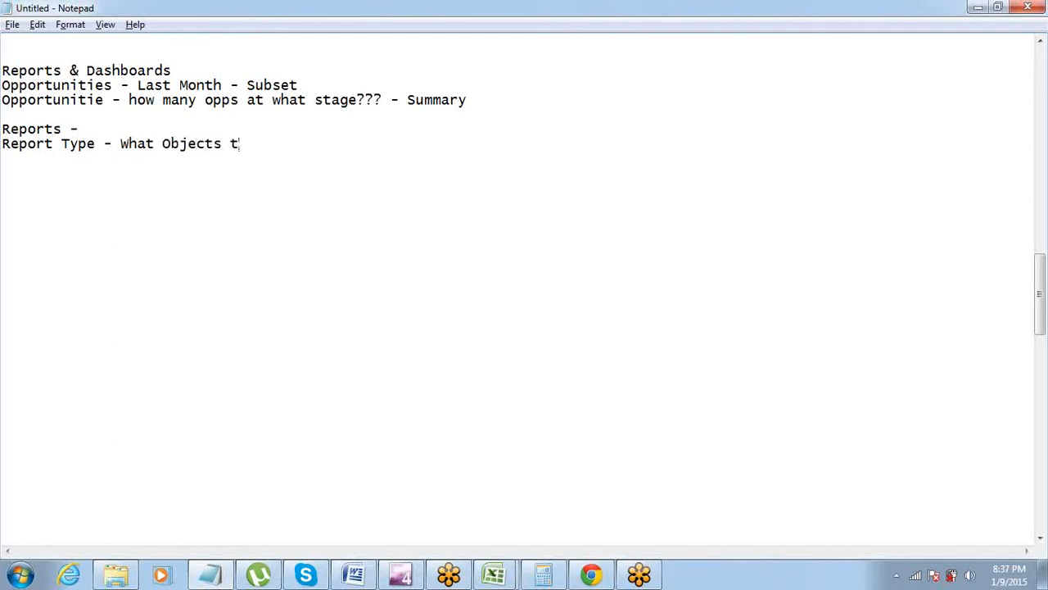
type("o be used in ")
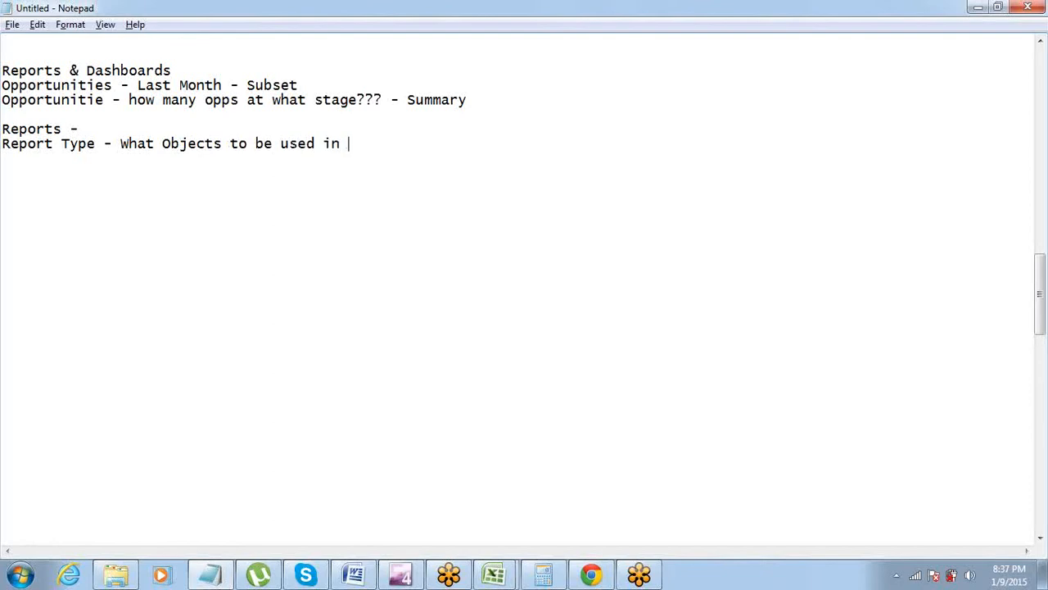
type("the report")
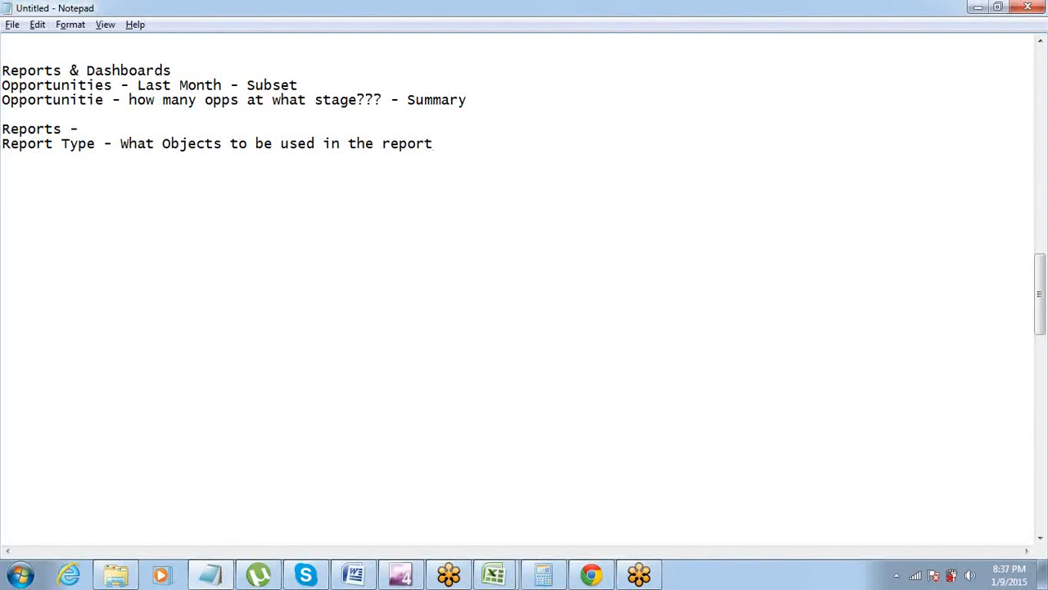
- Add the lines "Fields -" and "Filter -" below the Report Type note
key("Return")
type("Fields -")
key("Return")
type("Folet")
key("BackSpace")
key("BackSpace")
key("BackSpace")
key("BackSpace")
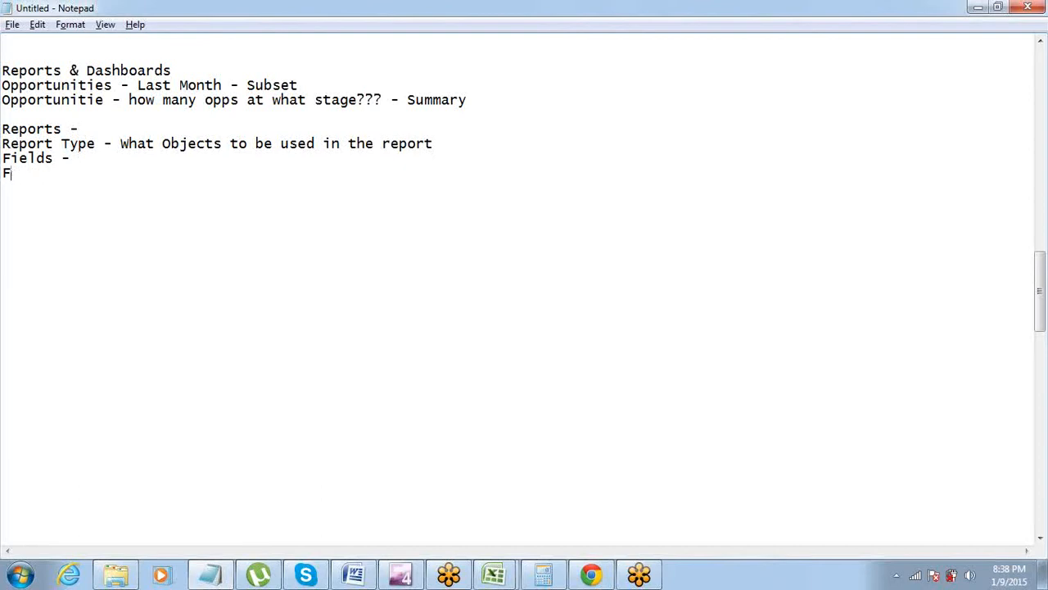
type("ilter -")
key("Return")
- Add the line "Format - Tabular, Summary, Matrix, Joined" below the Filter line
type("Format -")
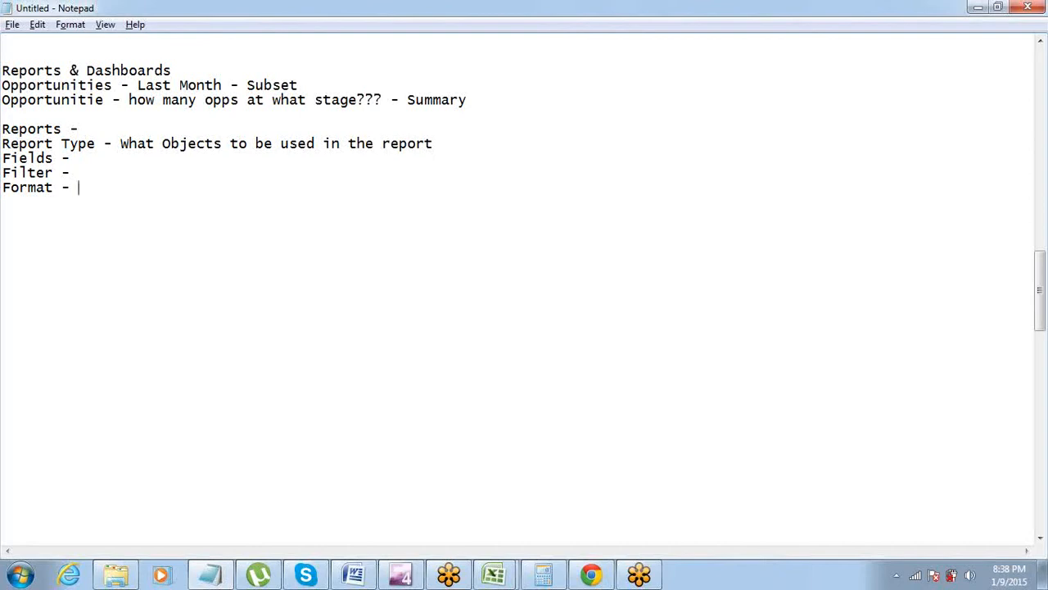
type("Tabular, Su")
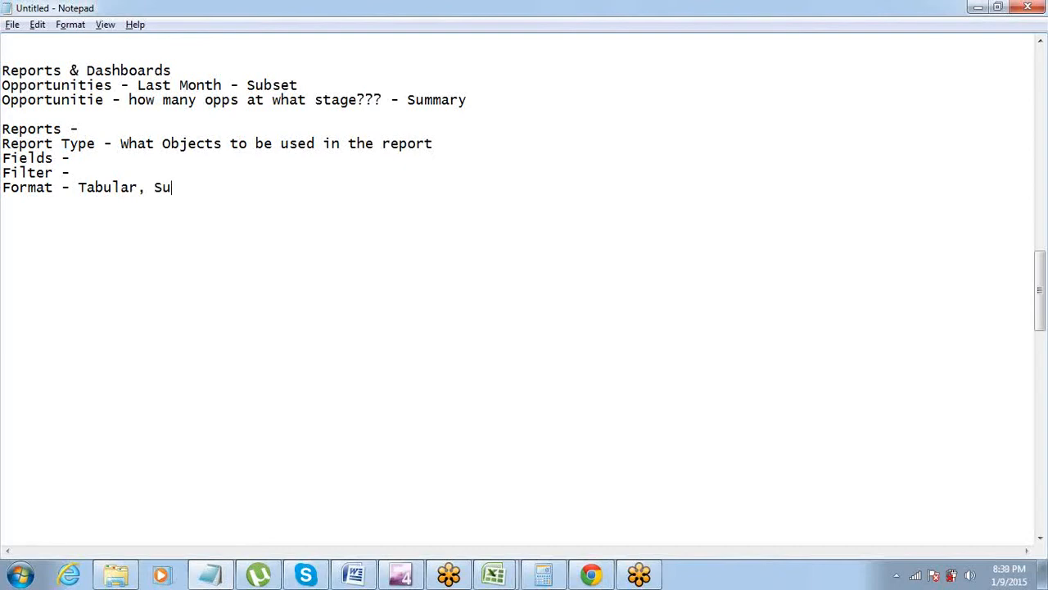
type("mmary")
double_click(441, 101)
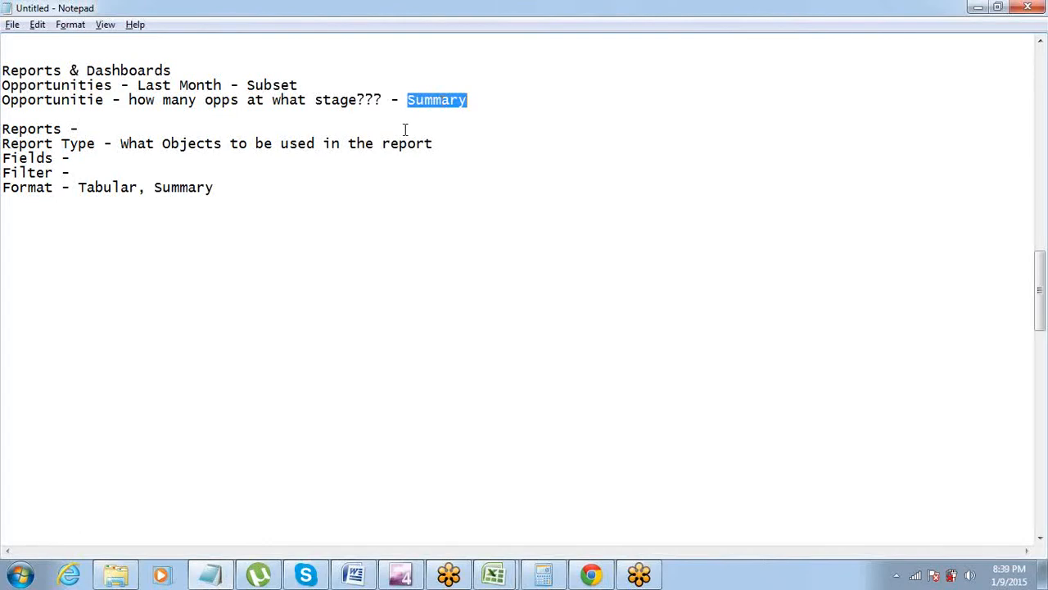
left_click(226, 189)
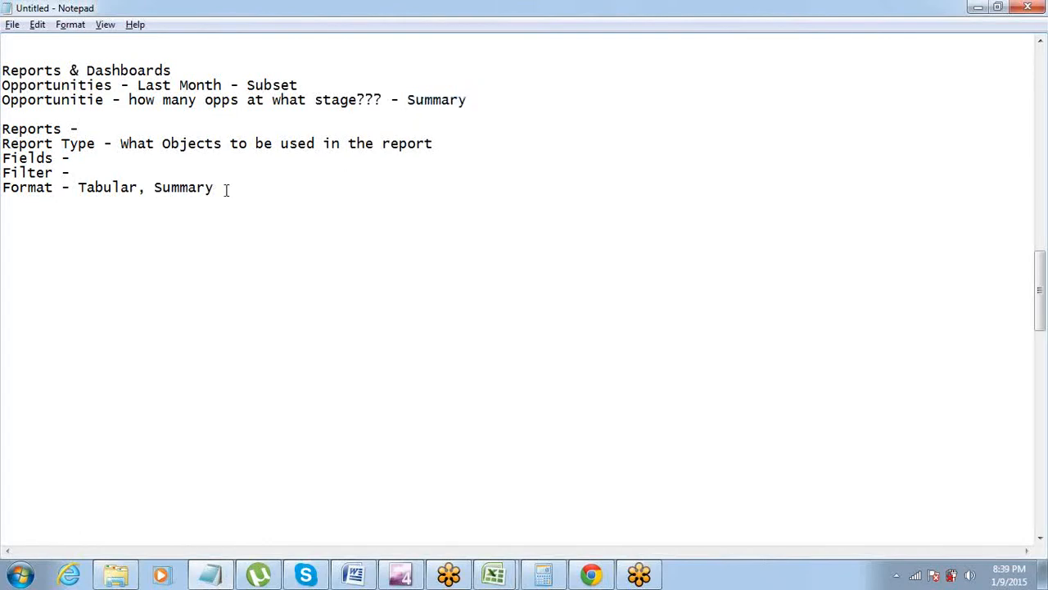
type(",")
type("Matrix,")
type("Joined")
- Add the line "Folder - Where you save the Report" at the end of the notes
key("Return")
type("Fole")
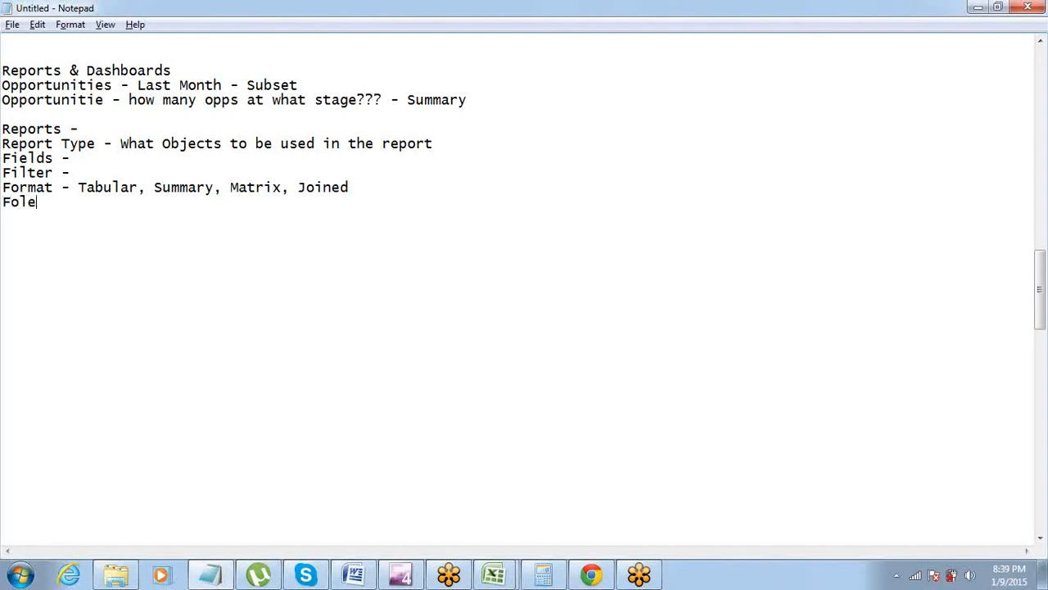
key("BackSpace")
type("der - Where you save the Report")
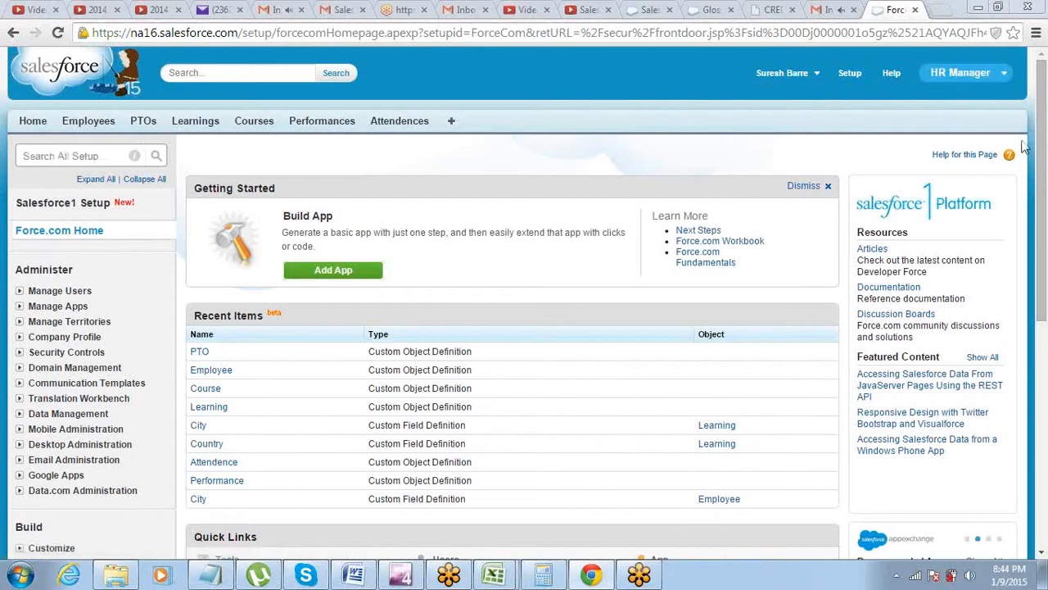
left_click(993, 81)
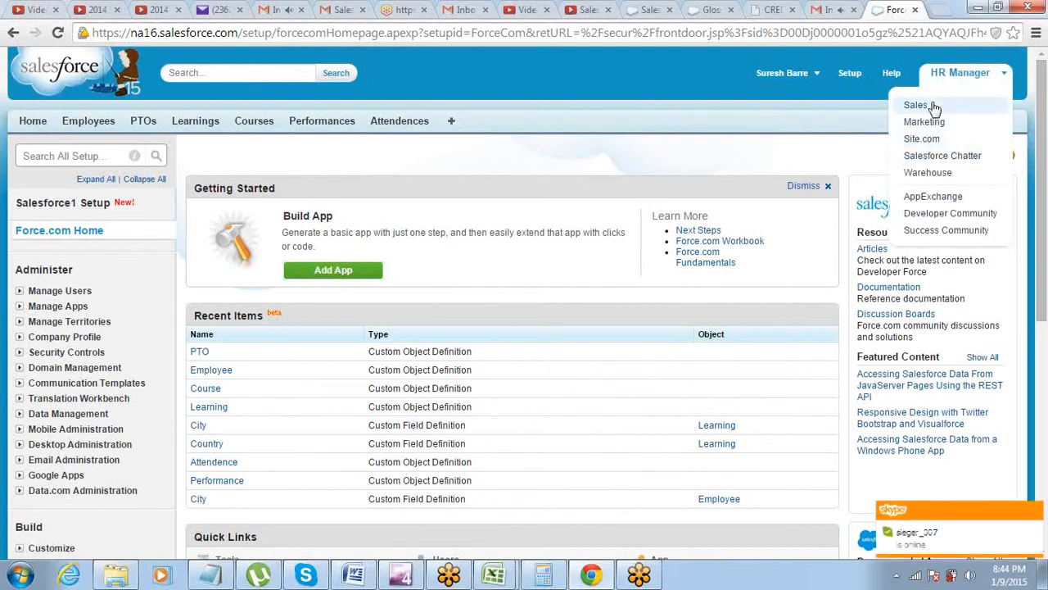
left_click(815, 76)
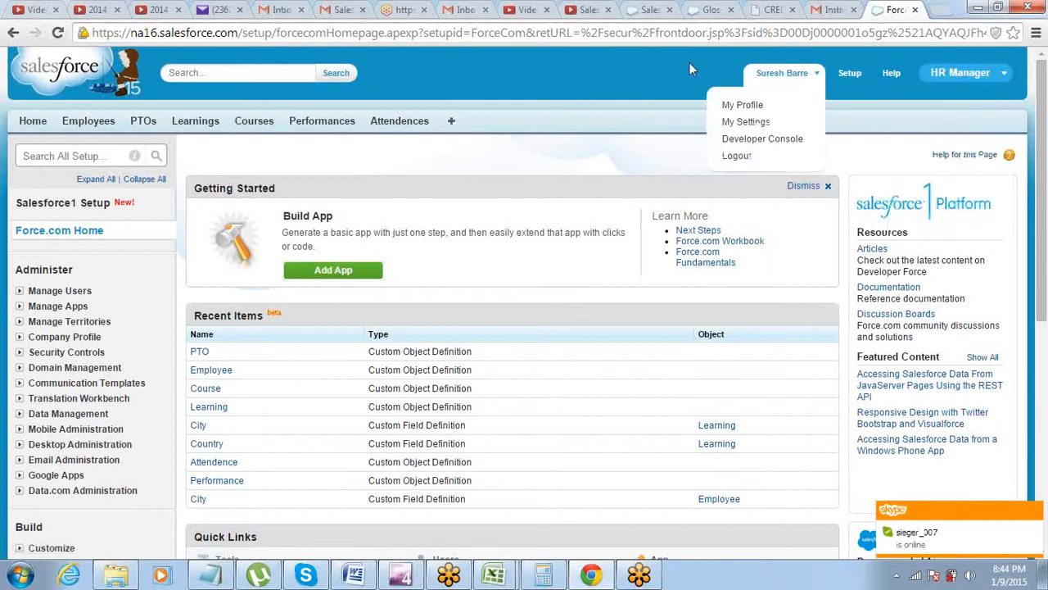
- Open the Reports & Dashboards page from Salesforce's full list of available items
left_click(450, 121)
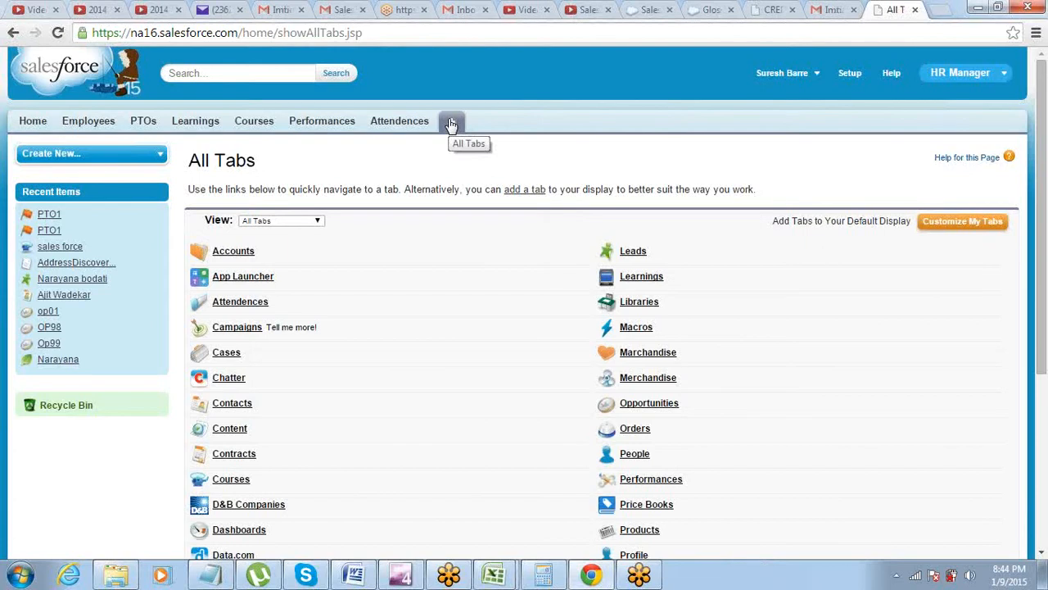
left_click(451, 124)
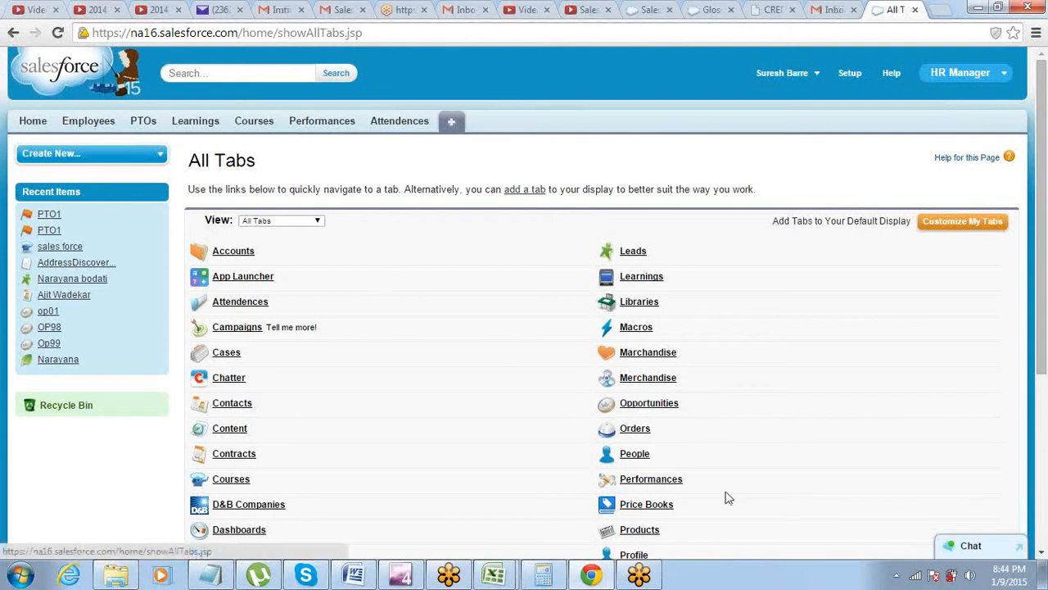
left_click(1041, 554)
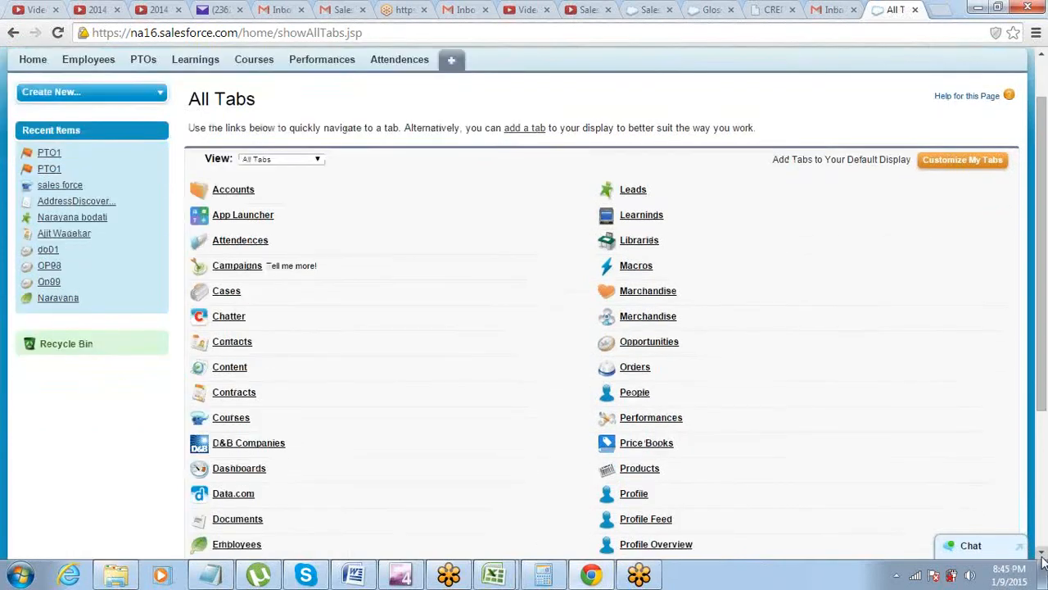
left_click(1042, 555)
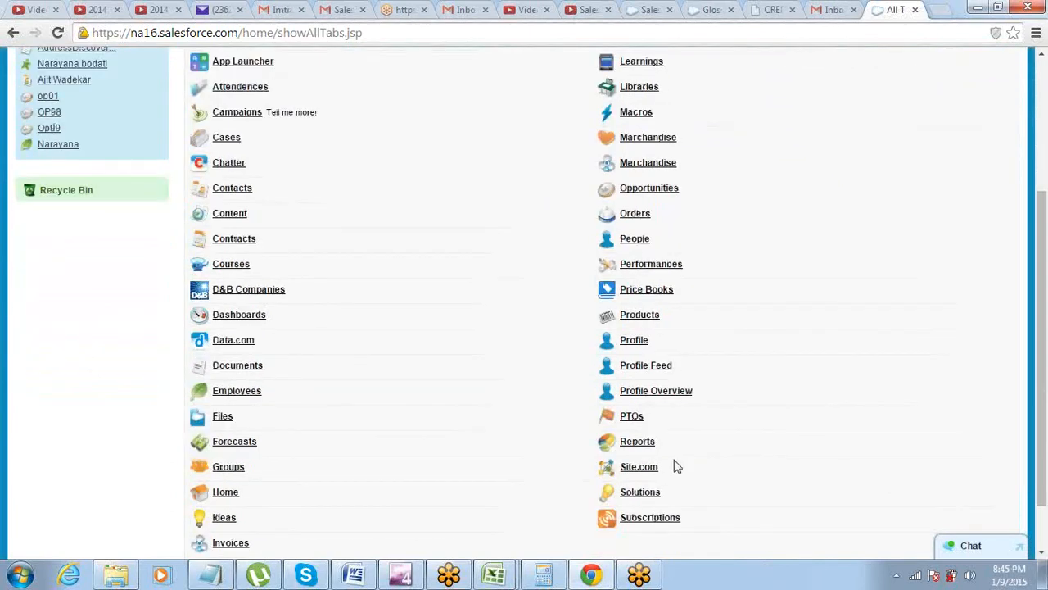
left_click(638, 442)
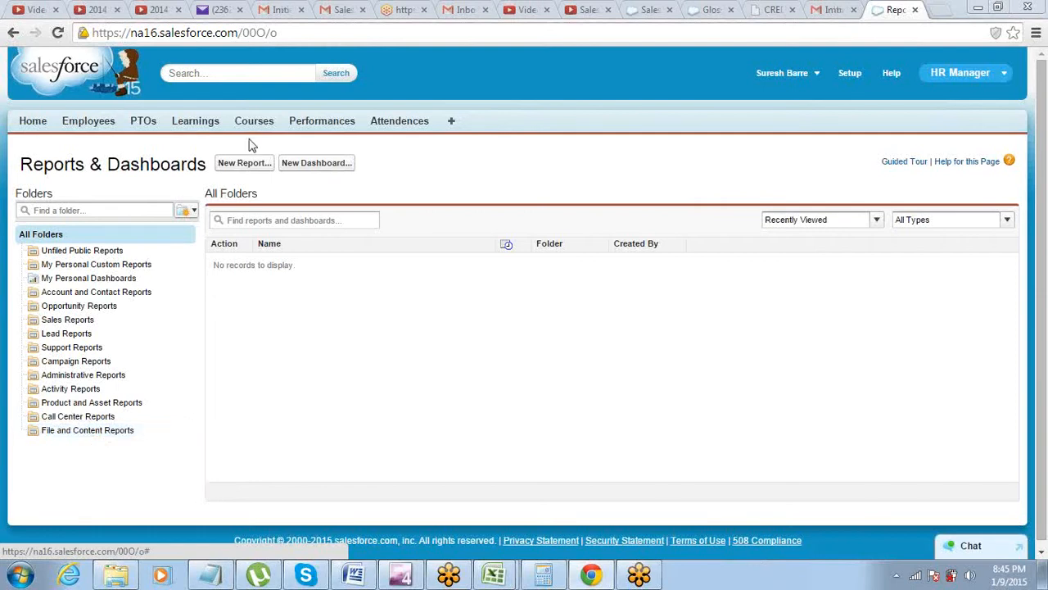
- Look at the options for creating report and dashboard folders, and start creating a new report
left_click(190, 212)
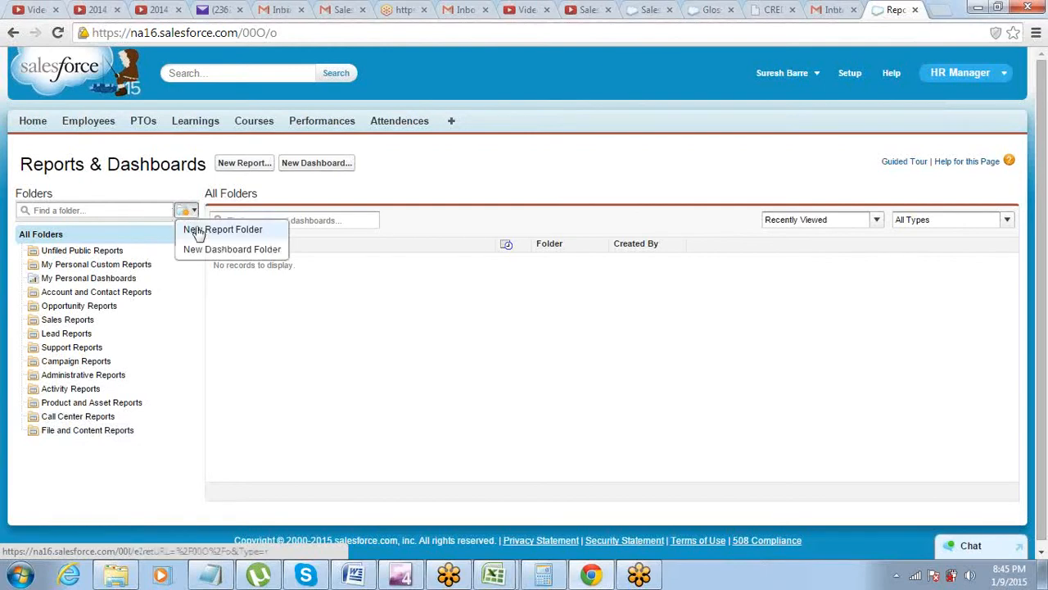
left_click(433, 181)
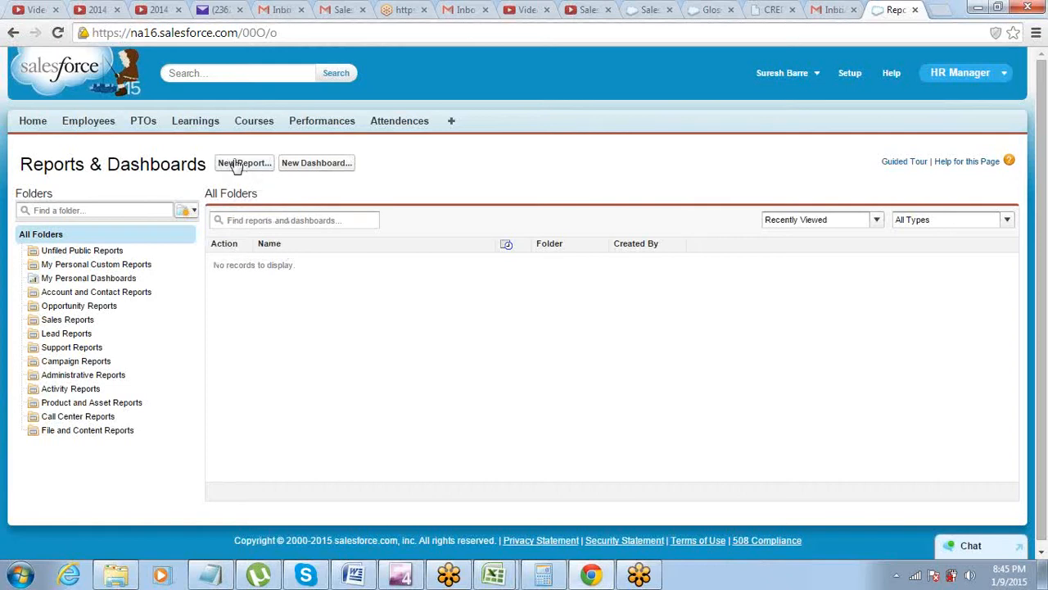
left_click(235, 163)
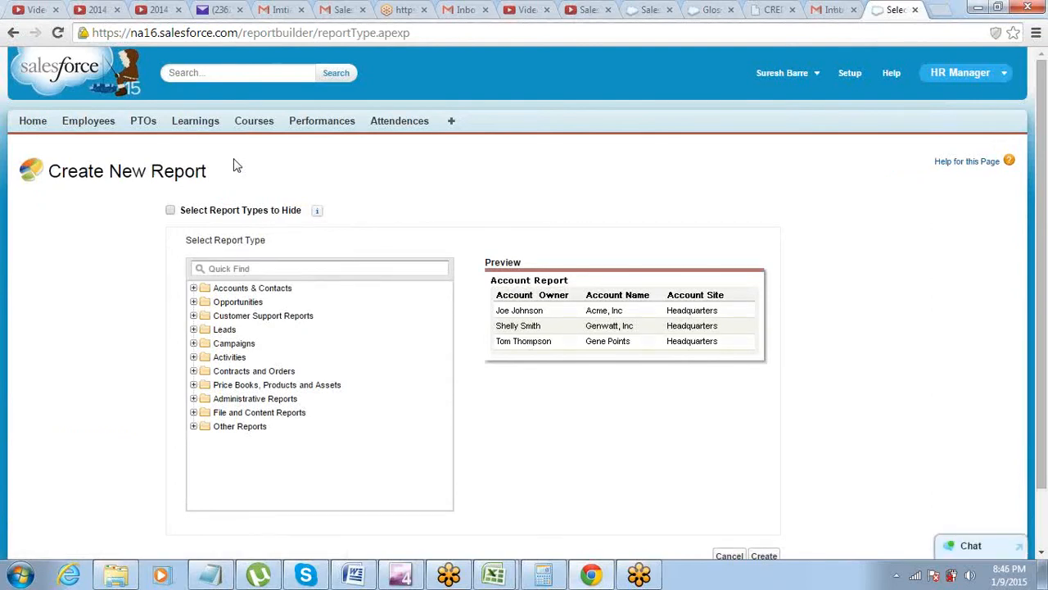
- Review the Report Type description in the Notepad notes and return to the Create New Report page in Chrome
left_click_drag(215, 210, 266, 213)
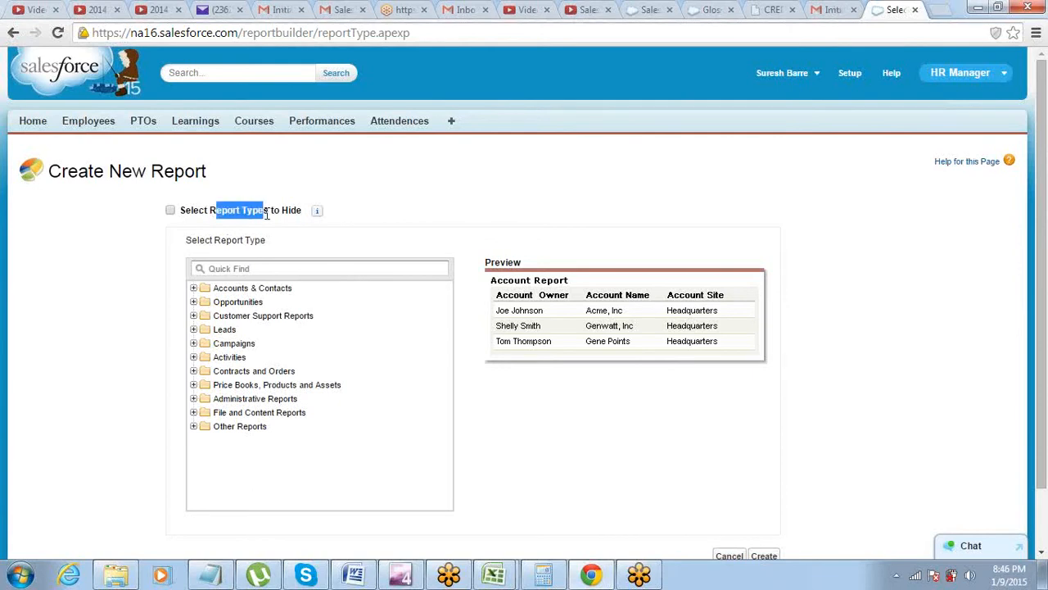
left_click(213, 574)
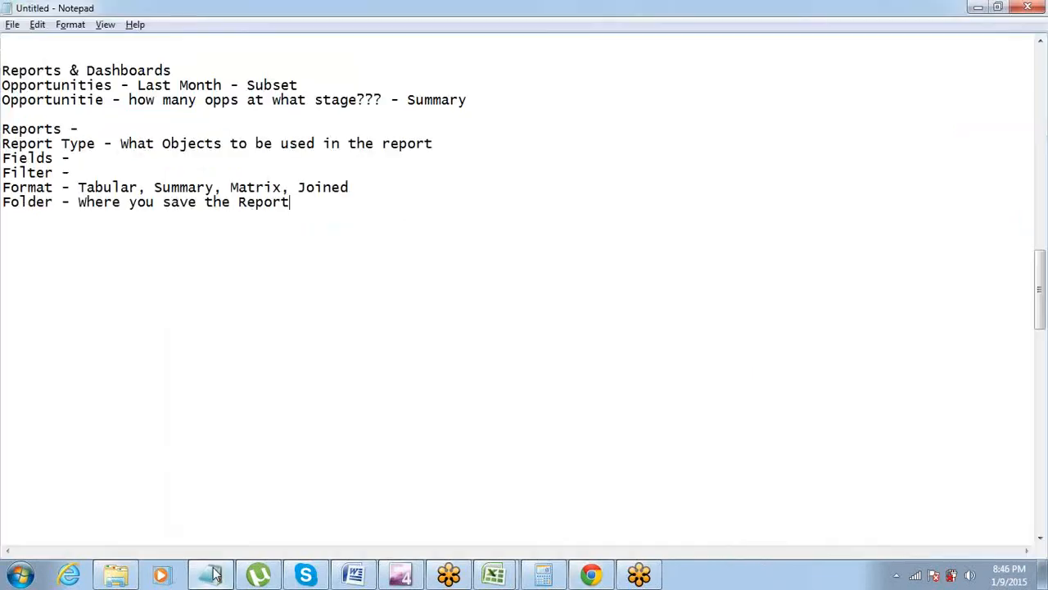
left_click_drag(122, 142, 250, 145)
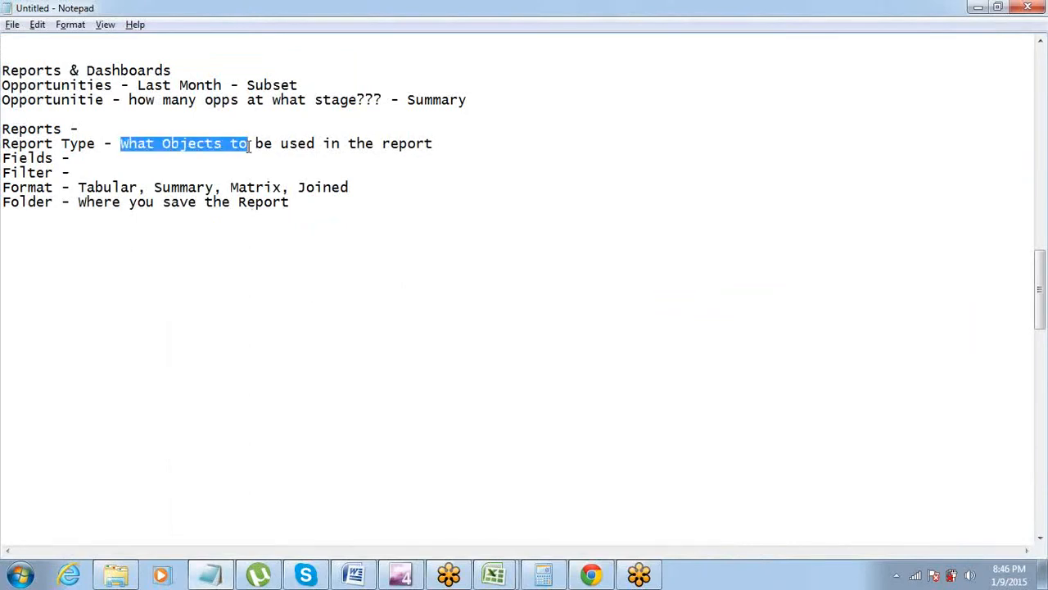
left_click(592, 575)
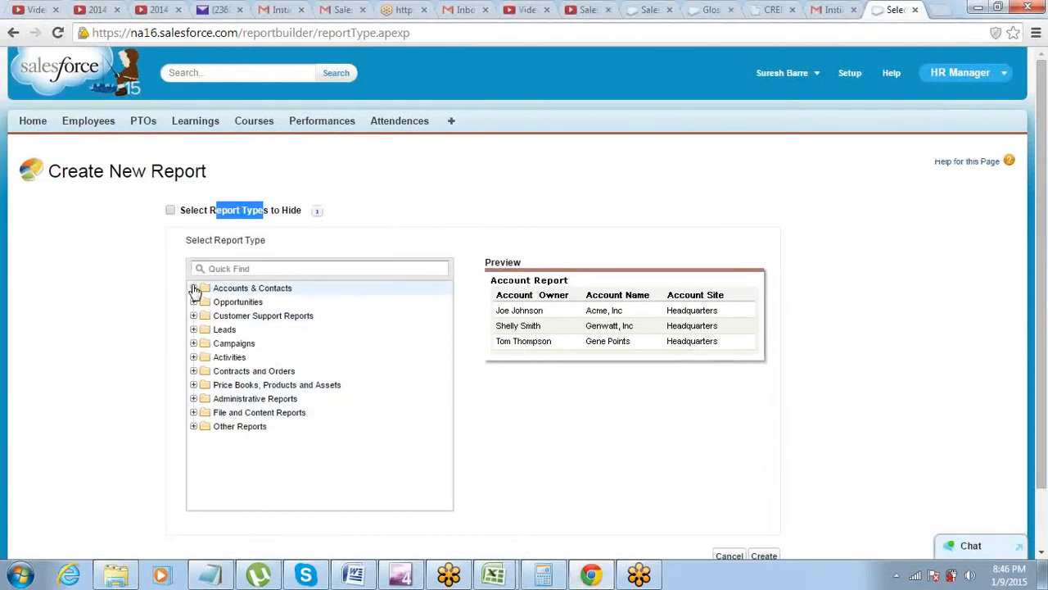
- Create a new report of the Accounts report type and postpone the report builder's introductory tour
left_click(194, 288)
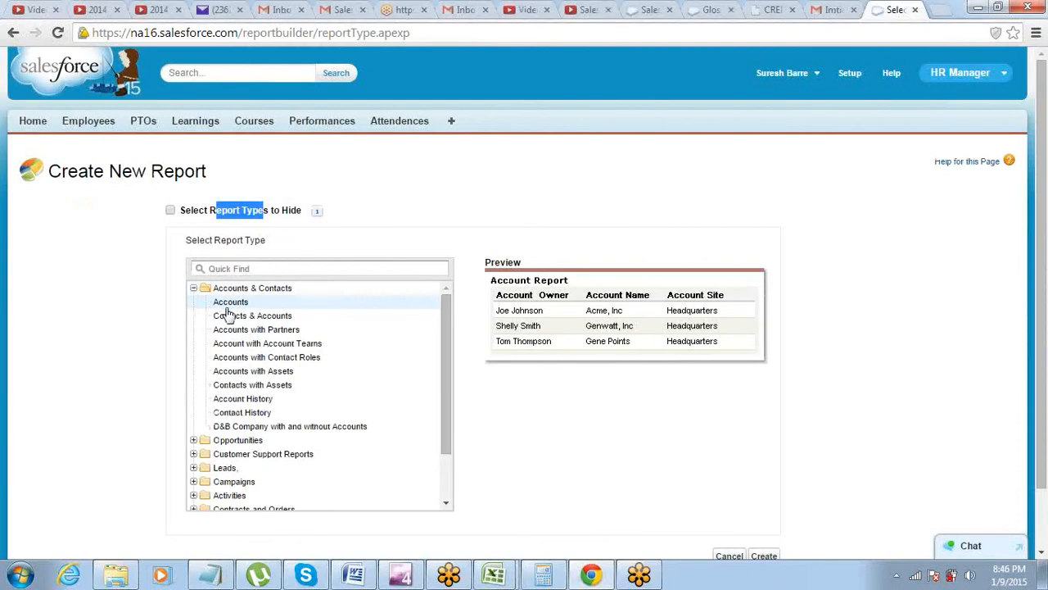
left_click(194, 442)
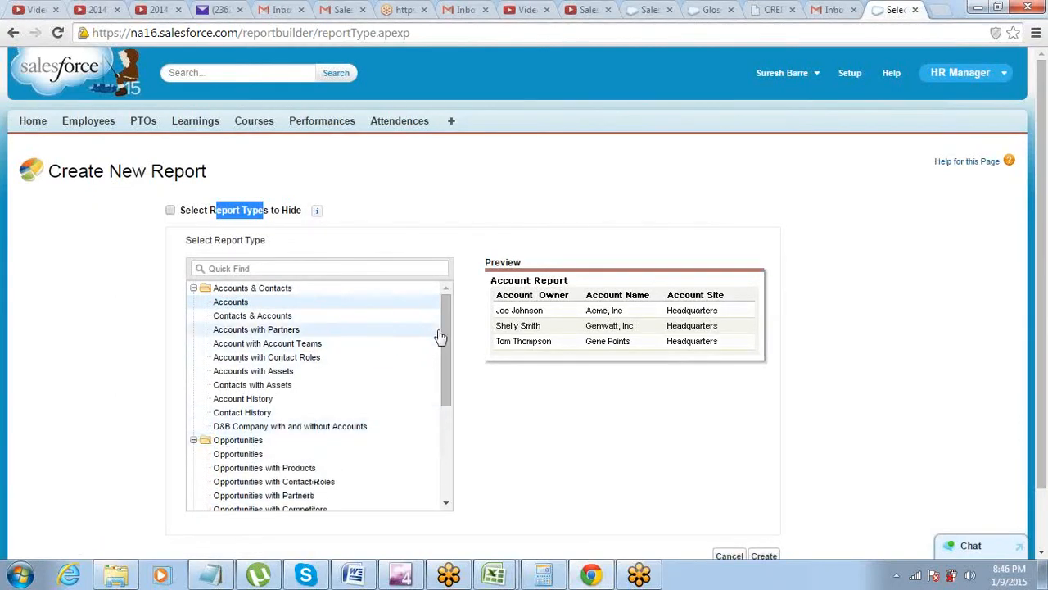
left_click_drag(446, 343, 447, 312)
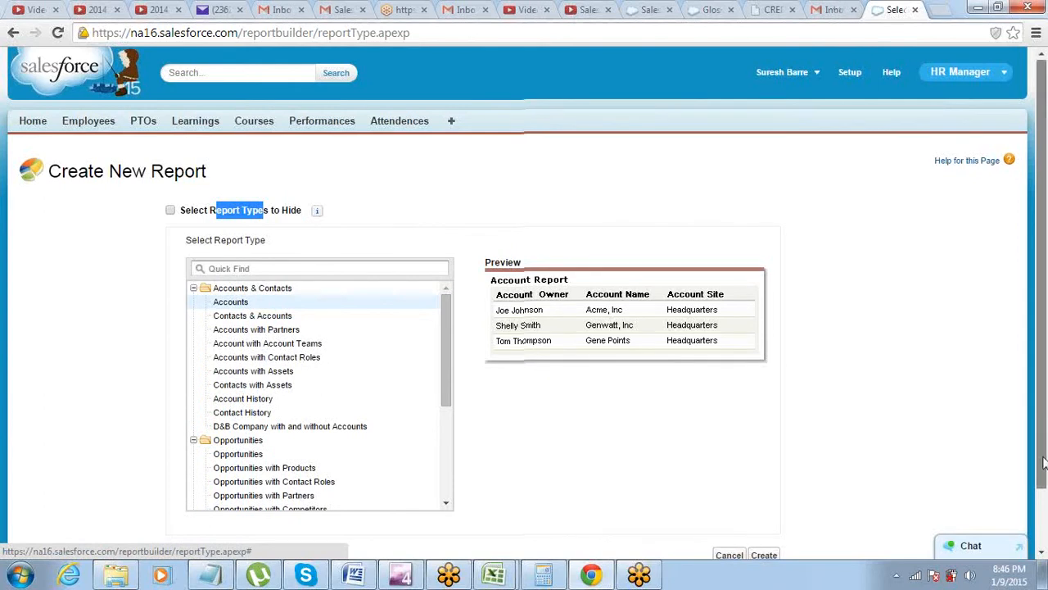
scroll(1038, 434, "down", 1)
left_click(765, 491)
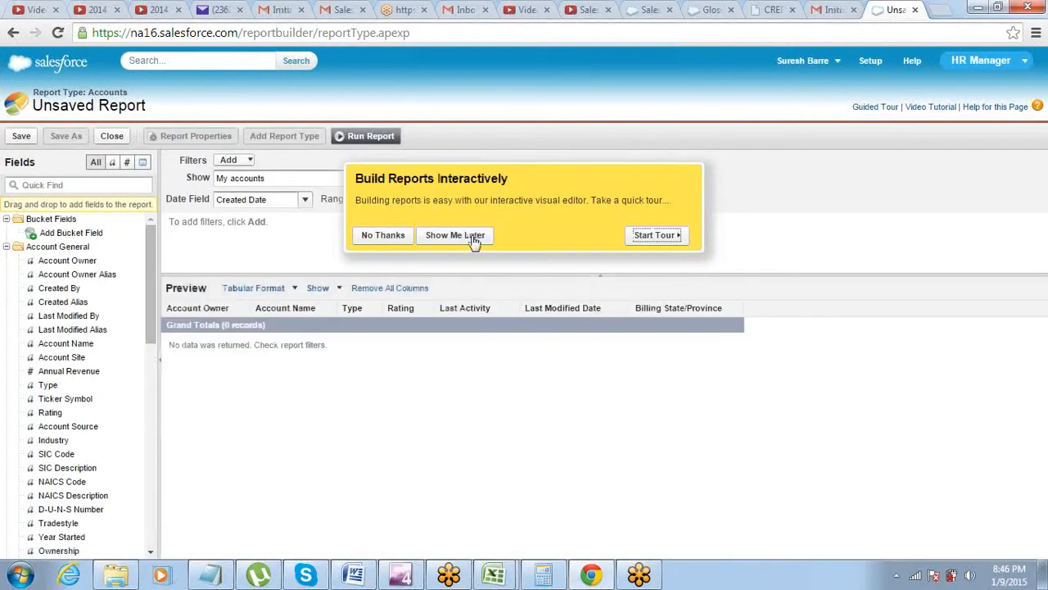
left_click(473, 239)
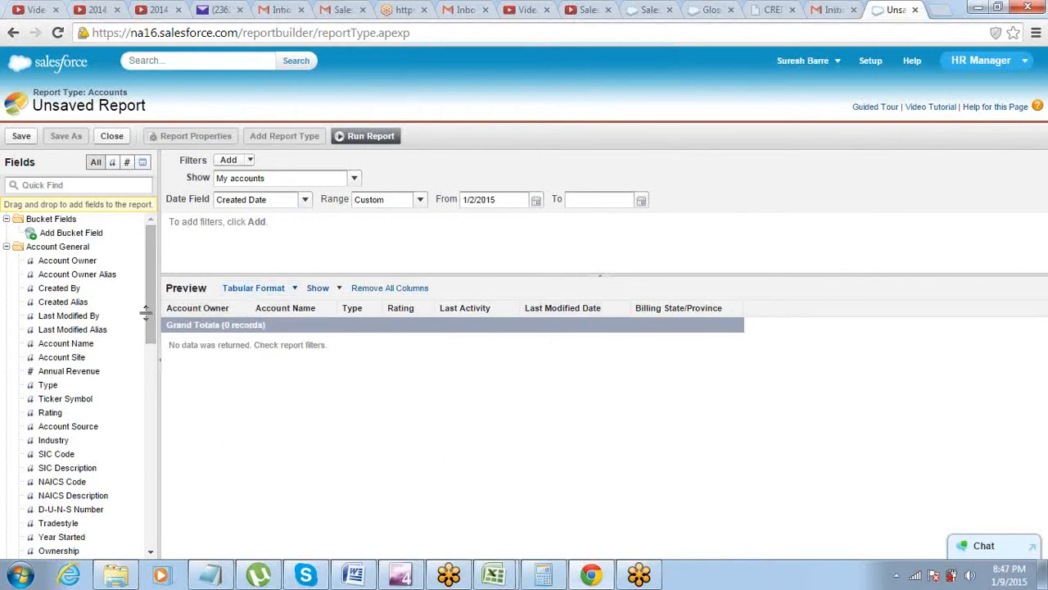
- Look over the field list and filter area, and try a filter on Billing State/Province
double_click(16, 162)
left_click_drag(156, 248, 147, 226)
double_click(197, 161)
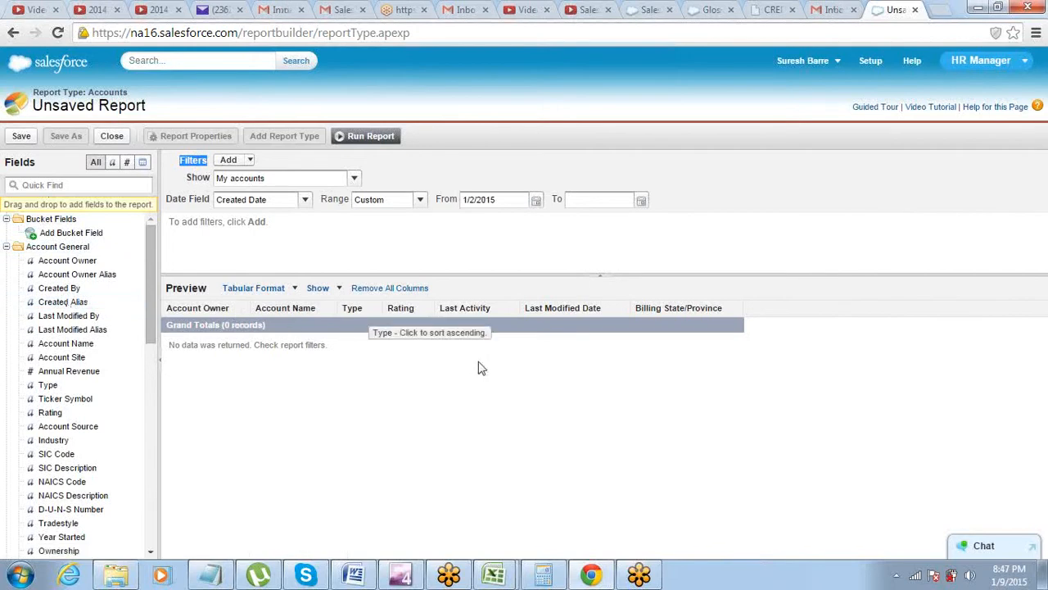
left_click_drag(679, 313, 703, 265)
left_click(614, 223)
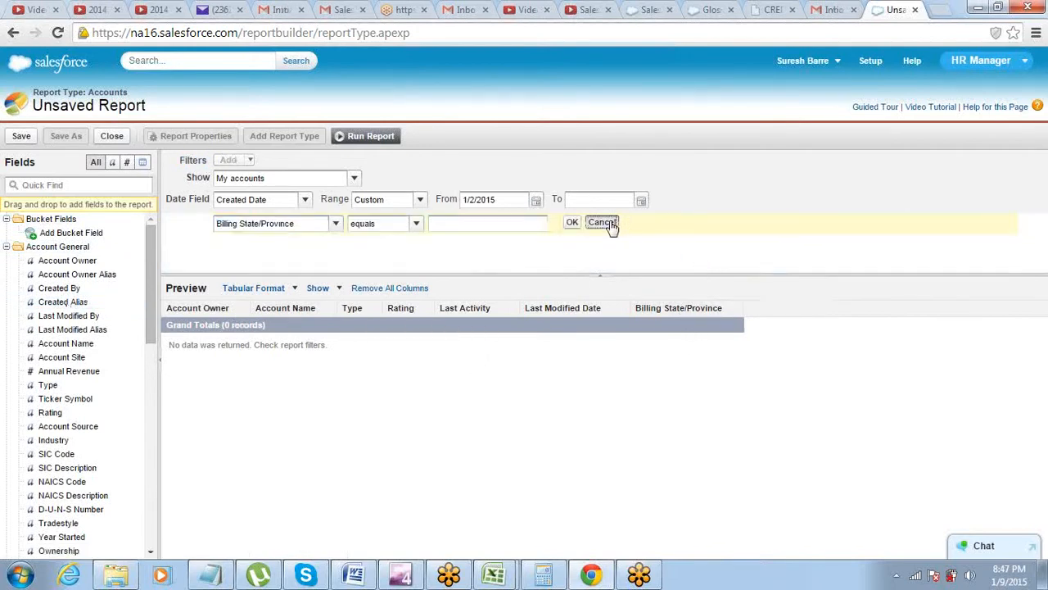
- Remove the Billing State/Province, Last Modified Date and Last Activity columns from the report preview
left_click_drag(706, 317, 61, 443)
left_click_drag(581, 307, 72, 423)
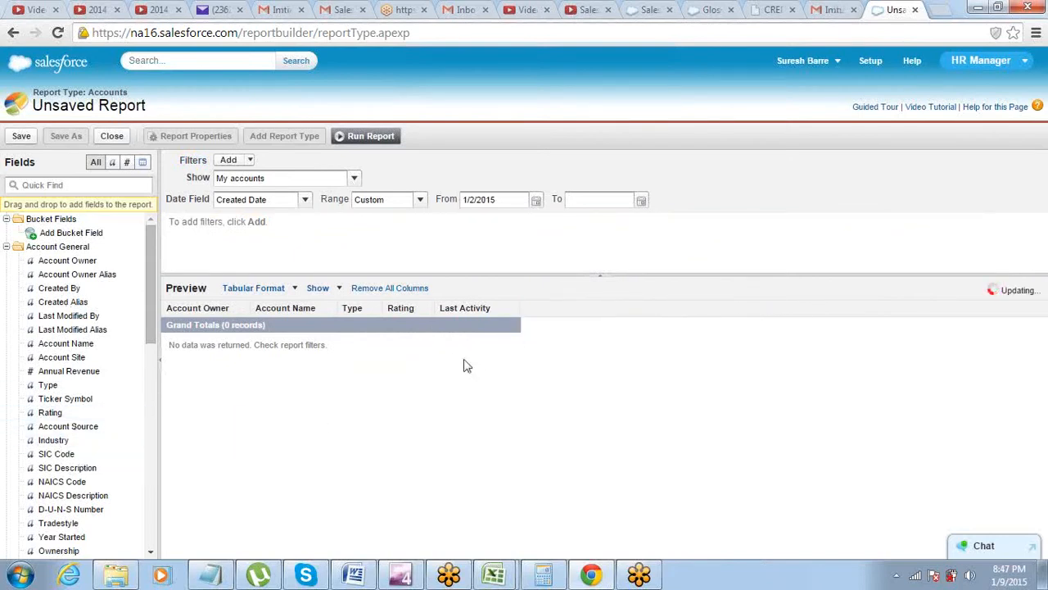
mouse_move(464, 315)
left_click_drag(463, 309, 74, 443)
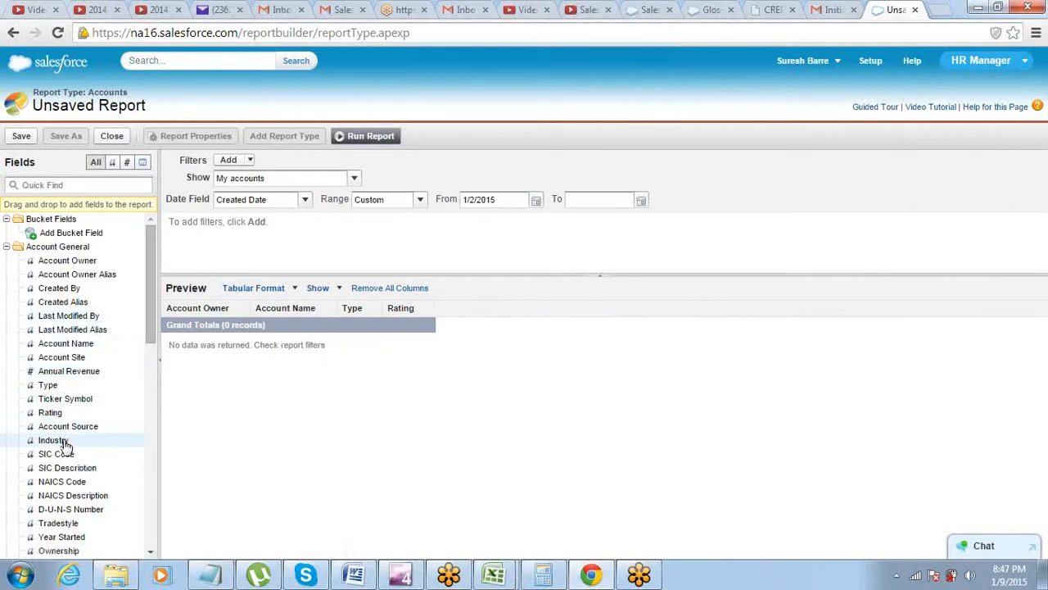
- Add the Industry column after Rating, and remove the Account Owner and Rating columns from the report
left_click_drag(66, 445, 487, 311)
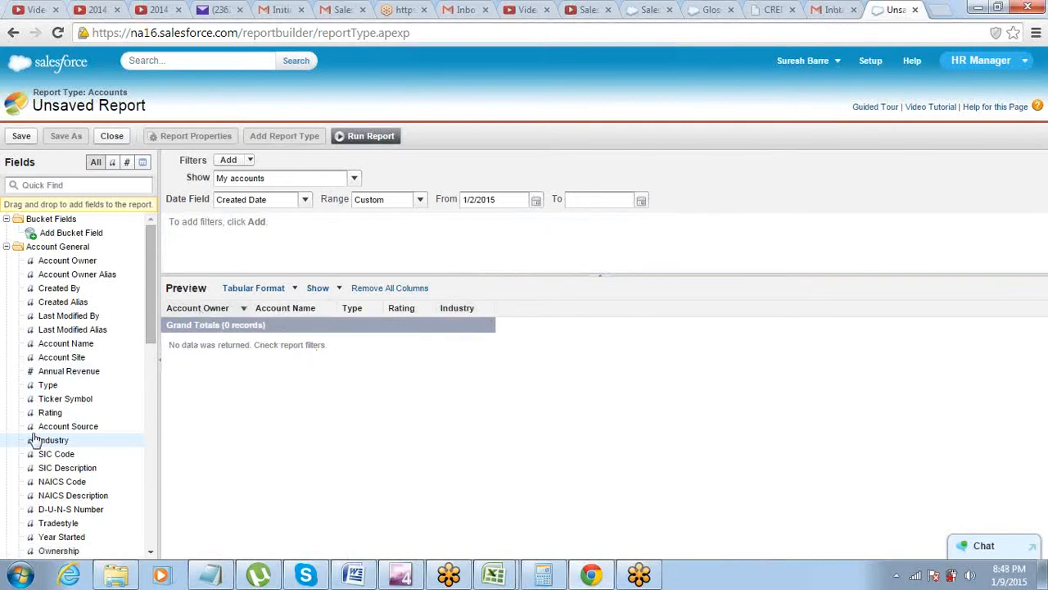
left_click_drag(197, 308, 37, 446)
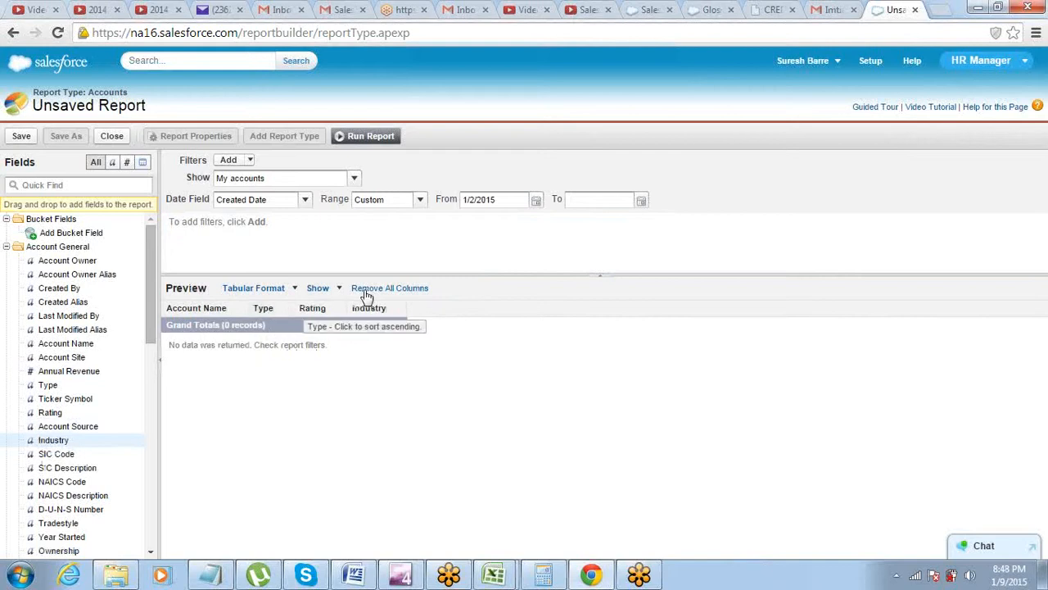
left_click_drag(312, 309, 90, 395)
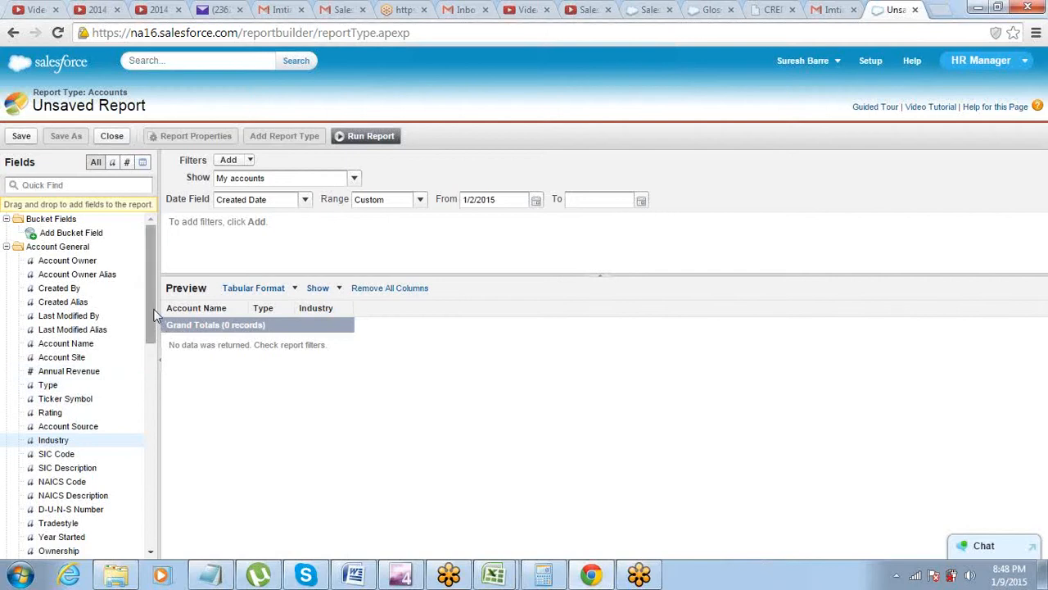
- Add the Annual Revenue and Employees fields as columns after Industry in the report
left_click_drag(99, 371, 421, 325)
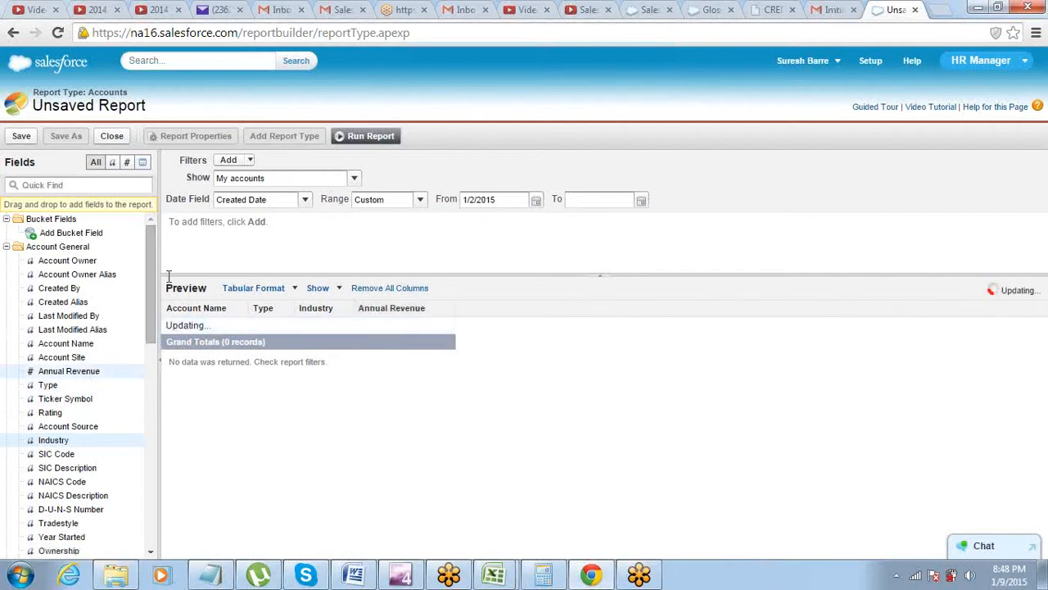
left_click_drag(154, 258, 156, 301)
left_click_drag(58, 402, 487, 315)
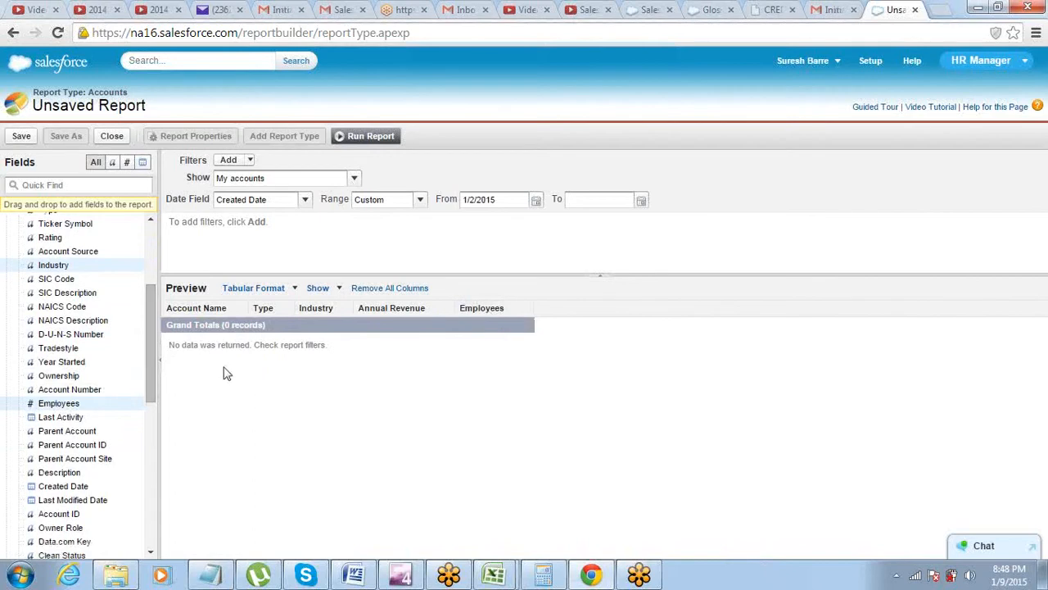
left_click_drag(149, 354, 149, 252)
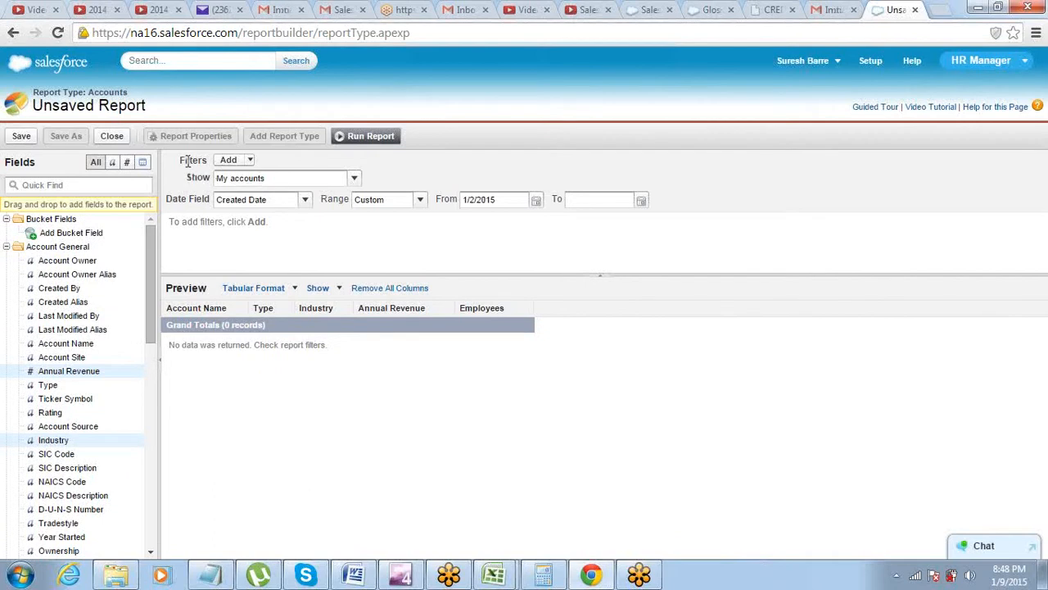
- Look at the account date fields available for the report's date filter
left_click(175, 200)
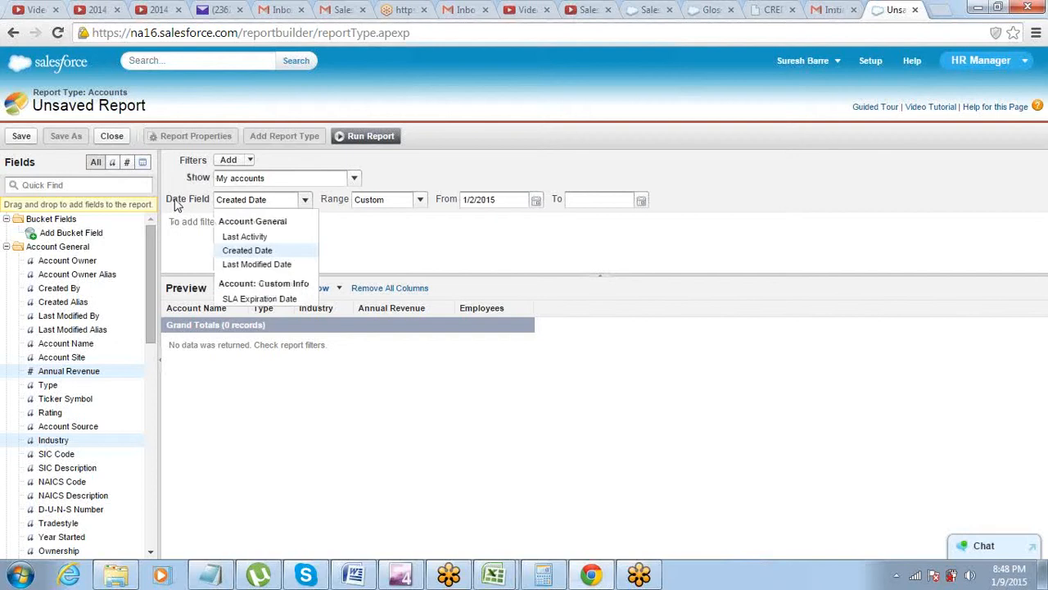
left_click(174, 221)
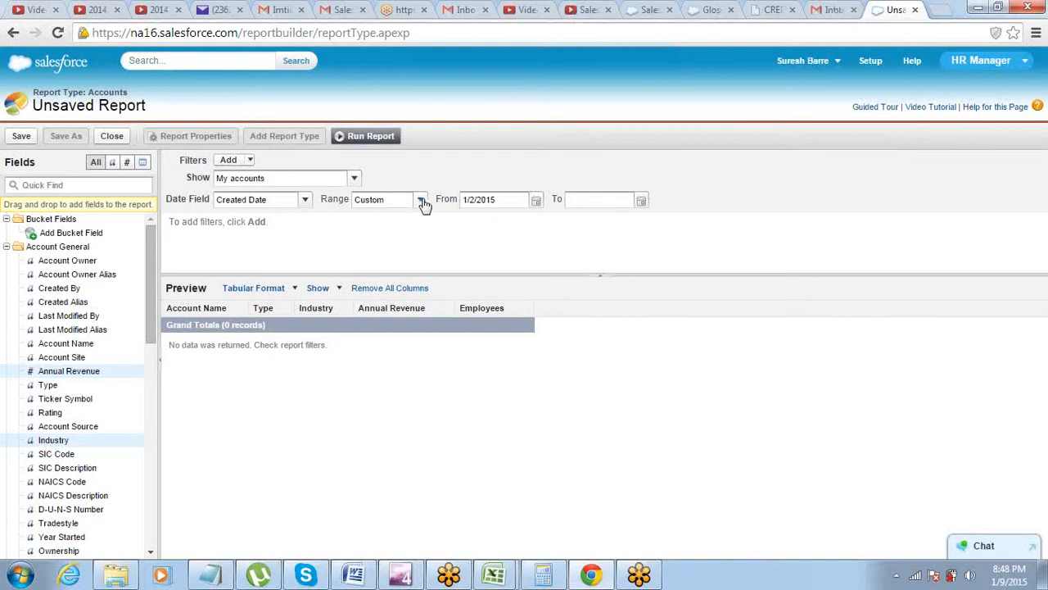
left_click(305, 201)
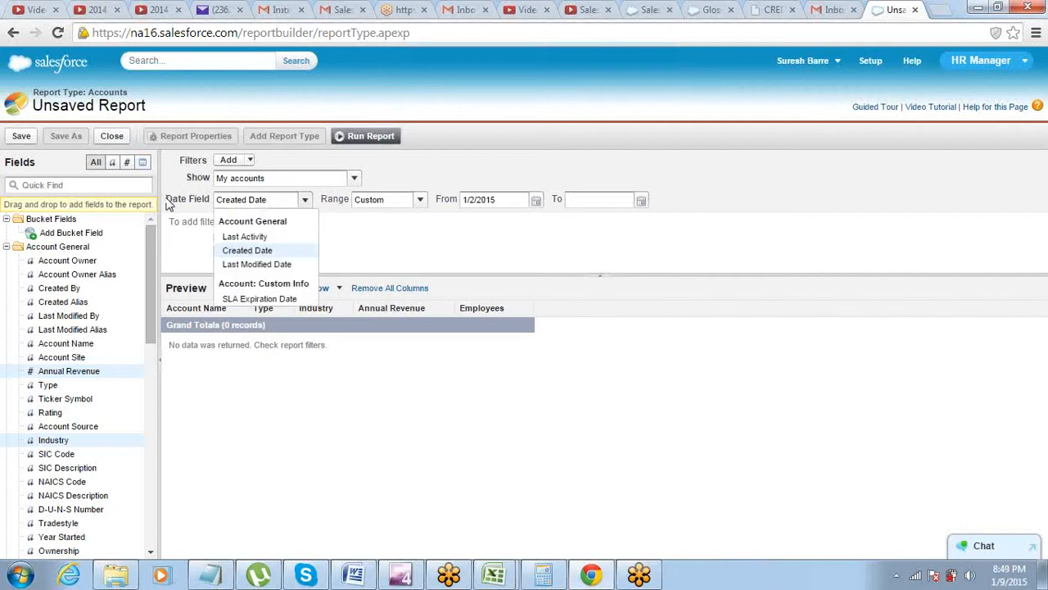
left_click(355, 240)
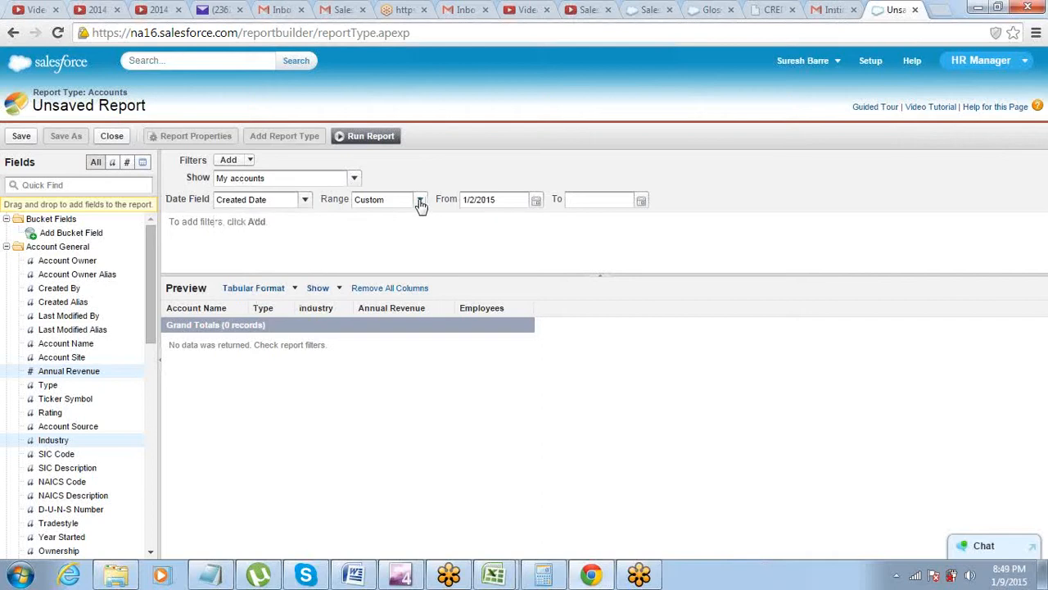
- Set the Created Date filter range to All Time and look through the resulting account records
left_click(420, 203)
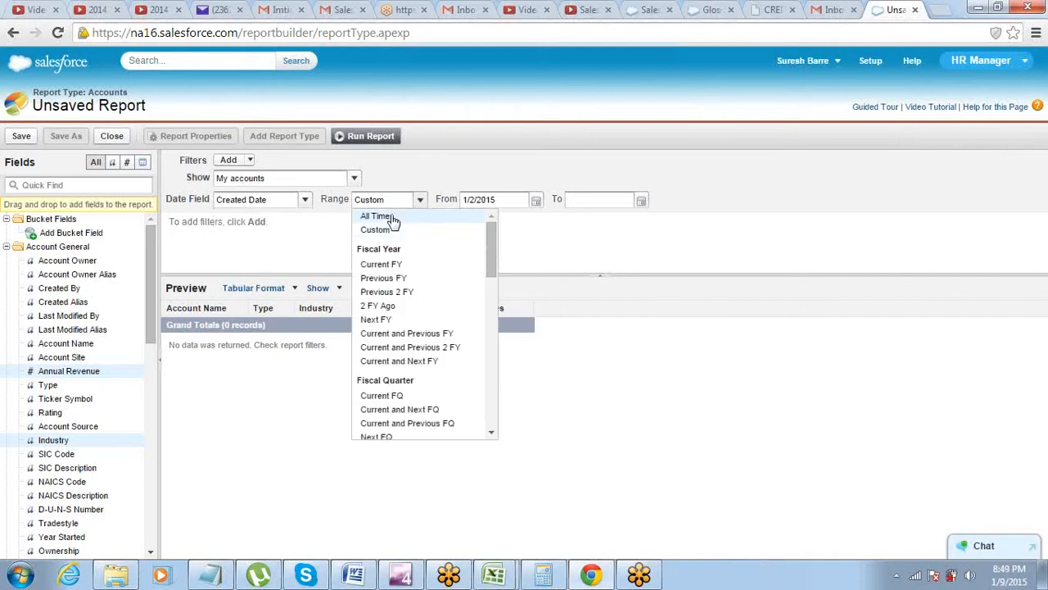
left_click(392, 218)
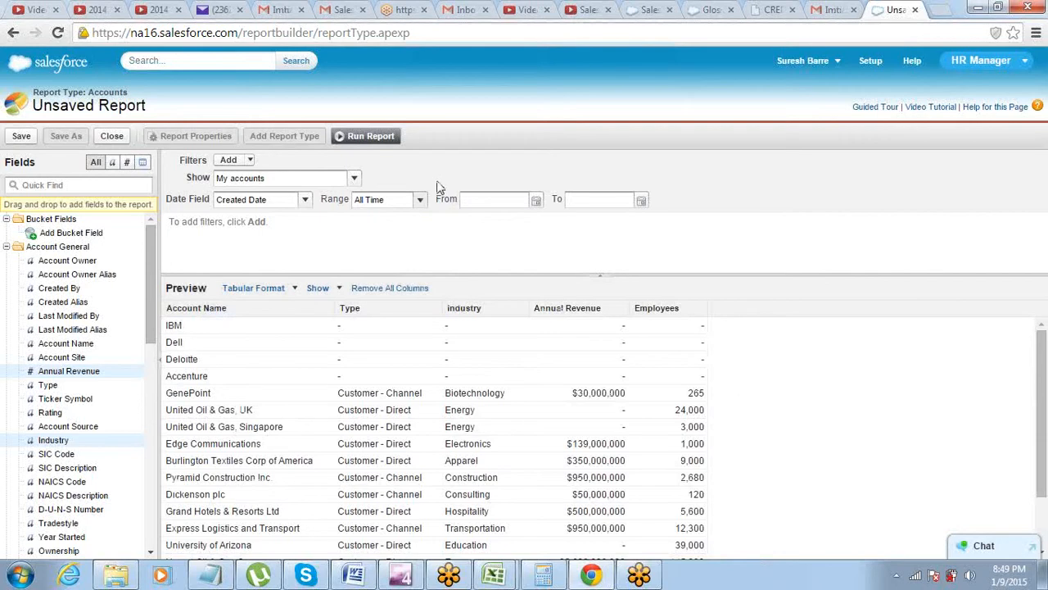
left_click(420, 202)
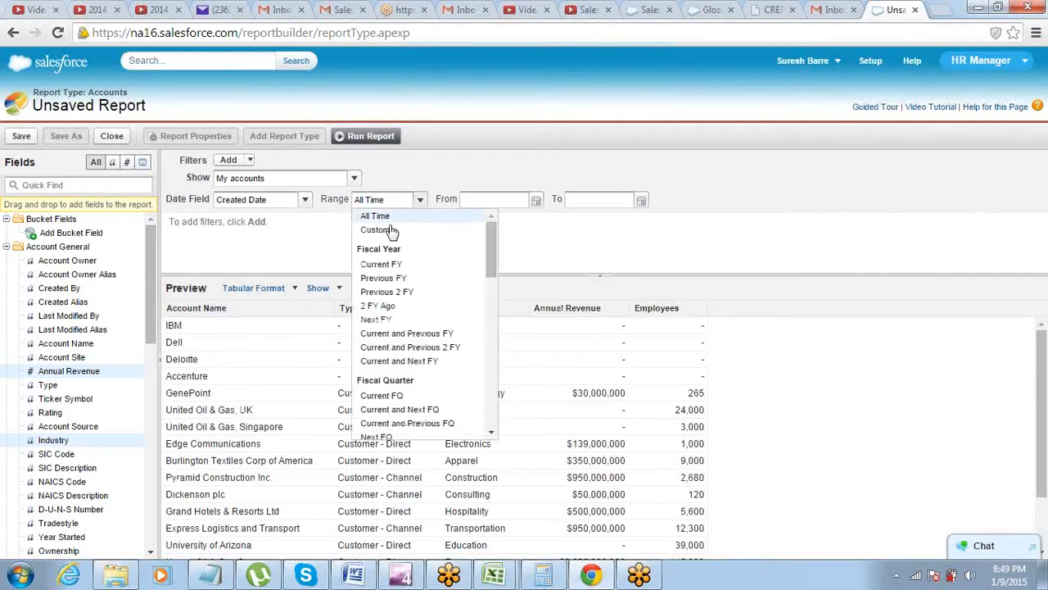
left_click(392, 230)
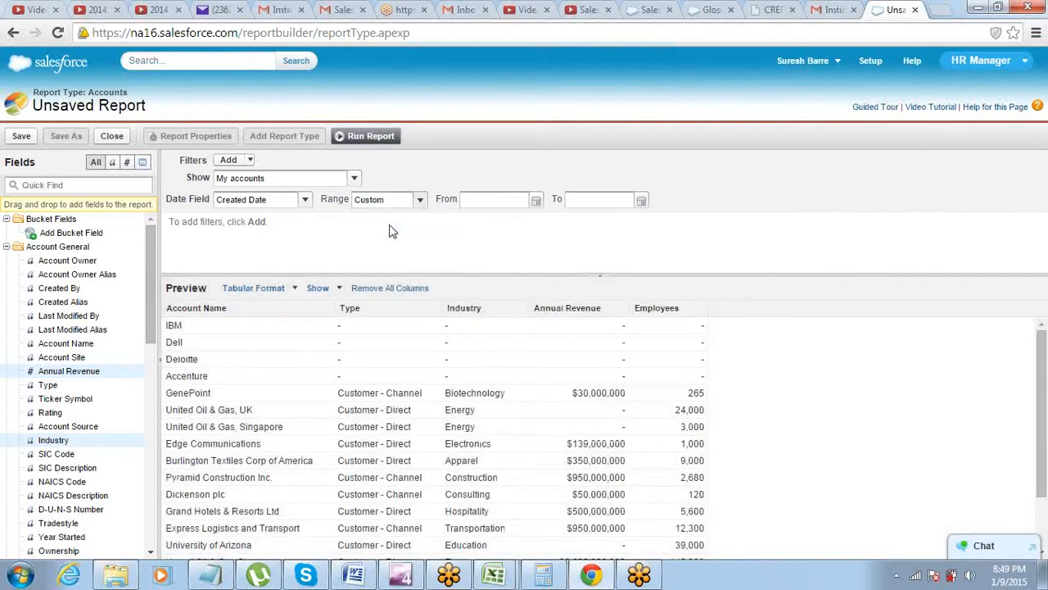
left_click(420, 200)
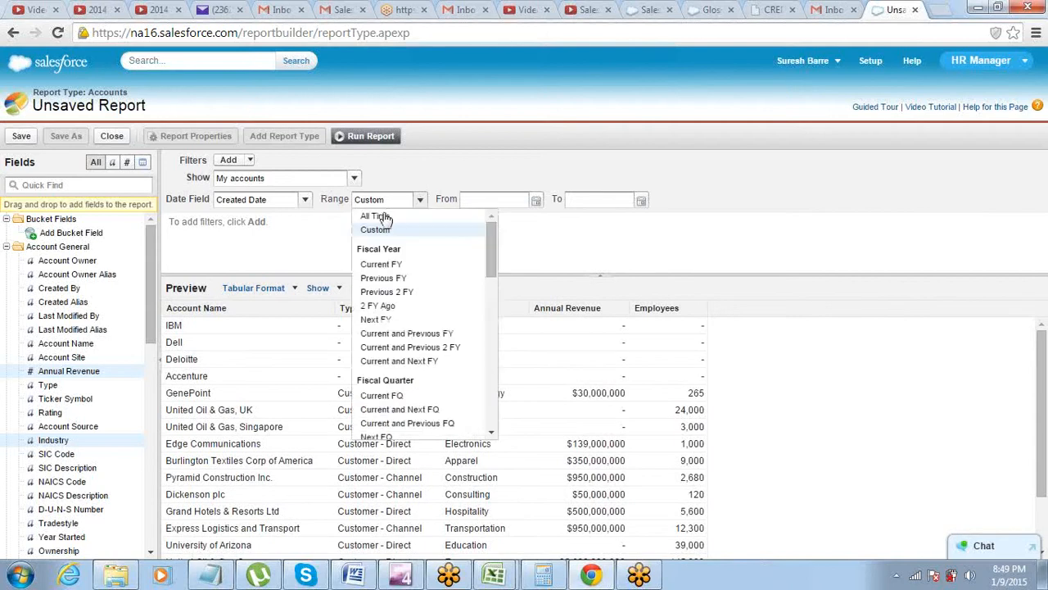
left_click(384, 220)
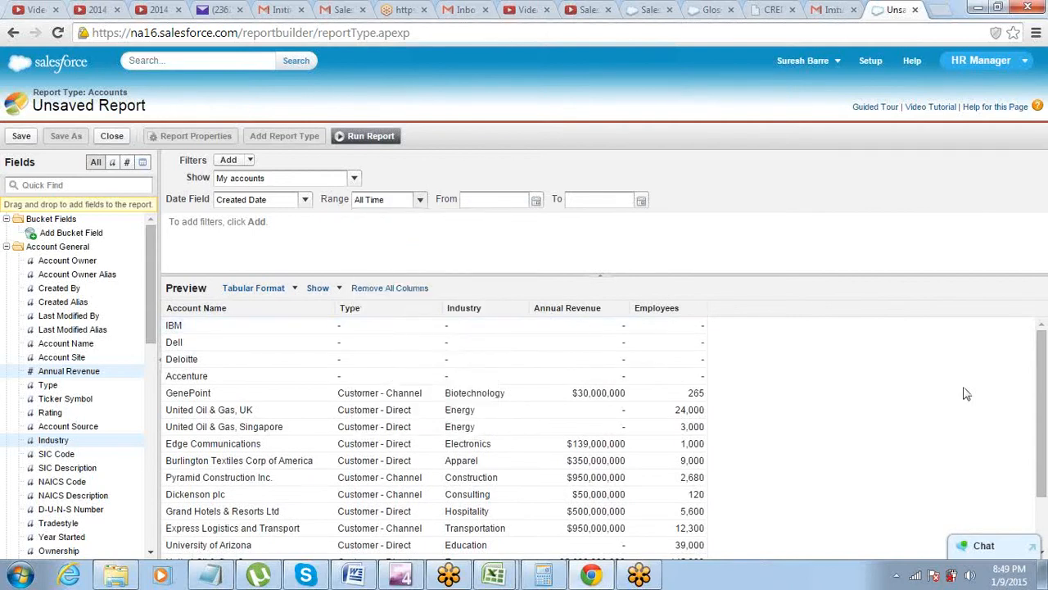
mouse_move(1045, 381)
left_mouse_down()
mouse_move(1045, 480)
mouse_move(1044, 365)
left_mouse_up()
- Add a field filter that limits the report to accounts with Employees greater or equal 100
left_click(248, 160)
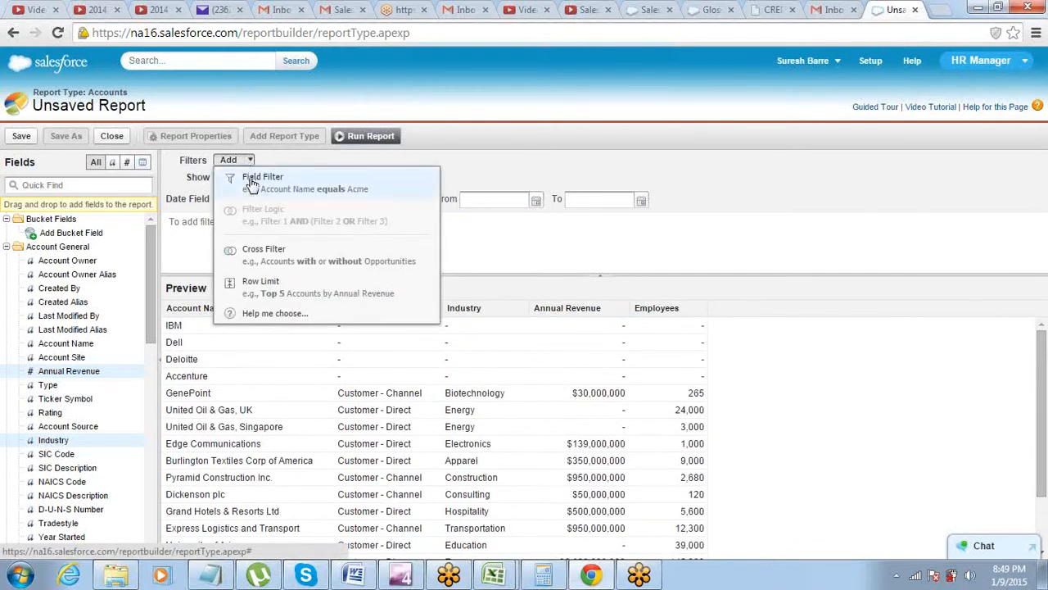
left_click(251, 184)
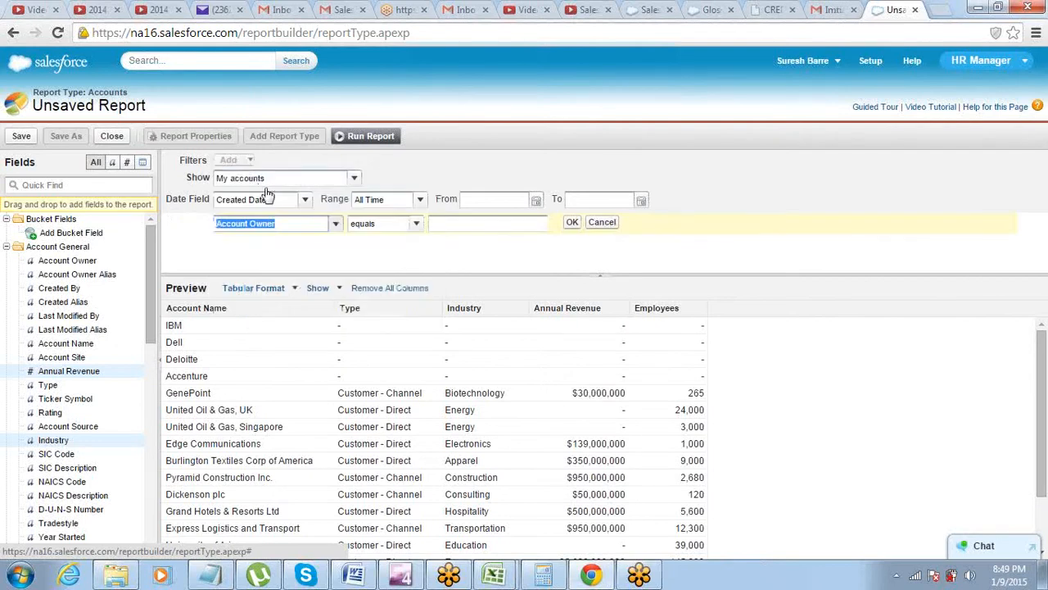
left_click(336, 233)
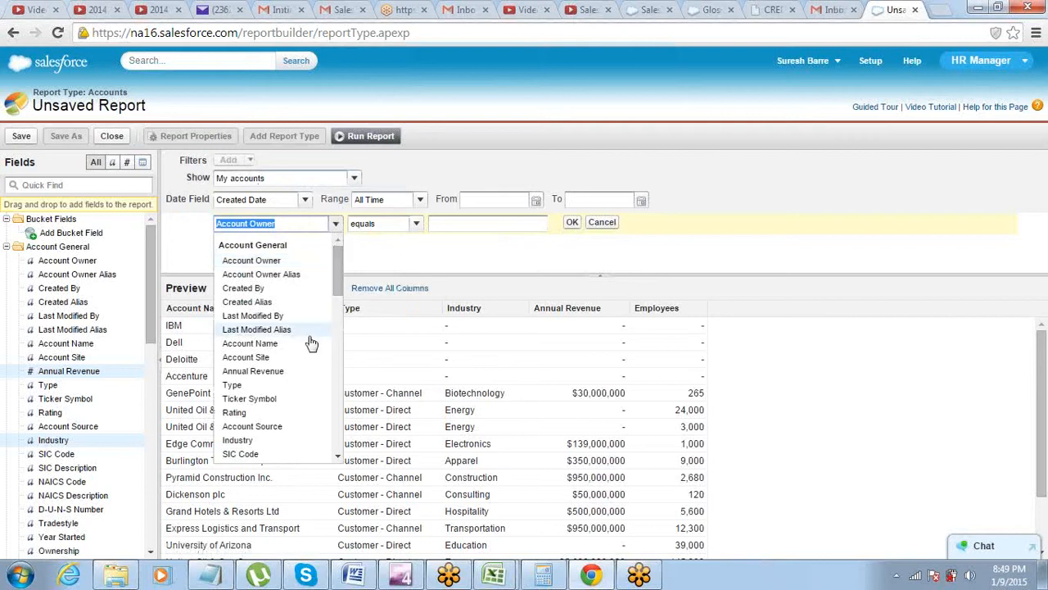
scroll(338, 293, "down", 3)
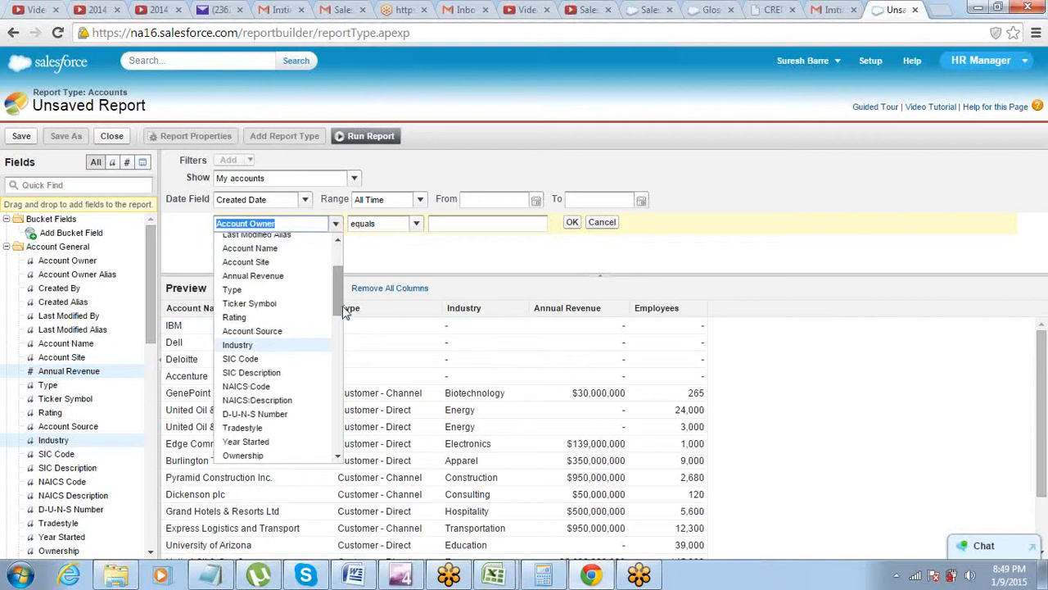
scroll(339, 287, "down", 2)
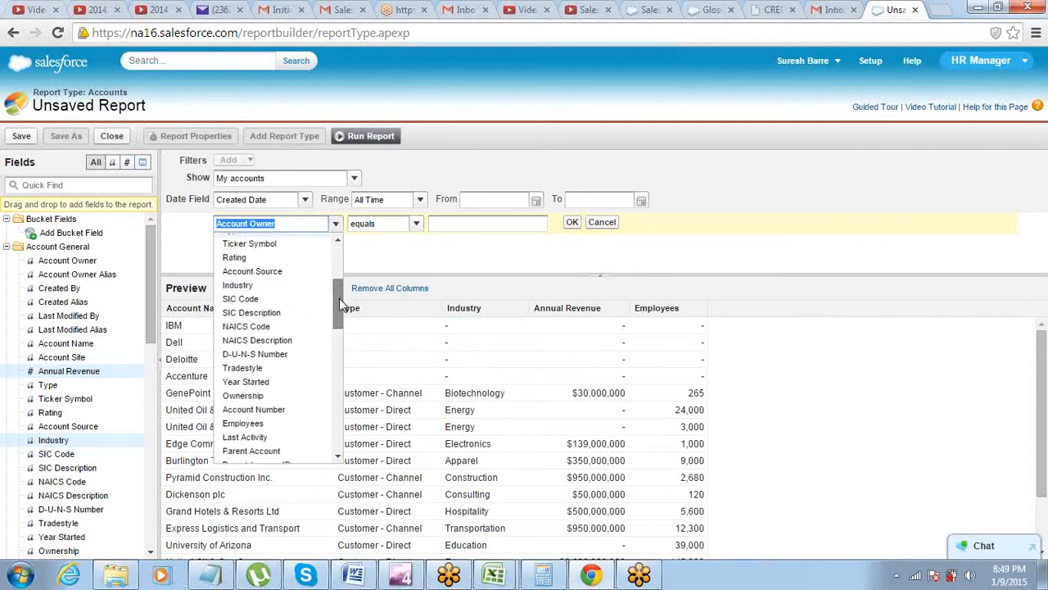
left_click(242, 412)
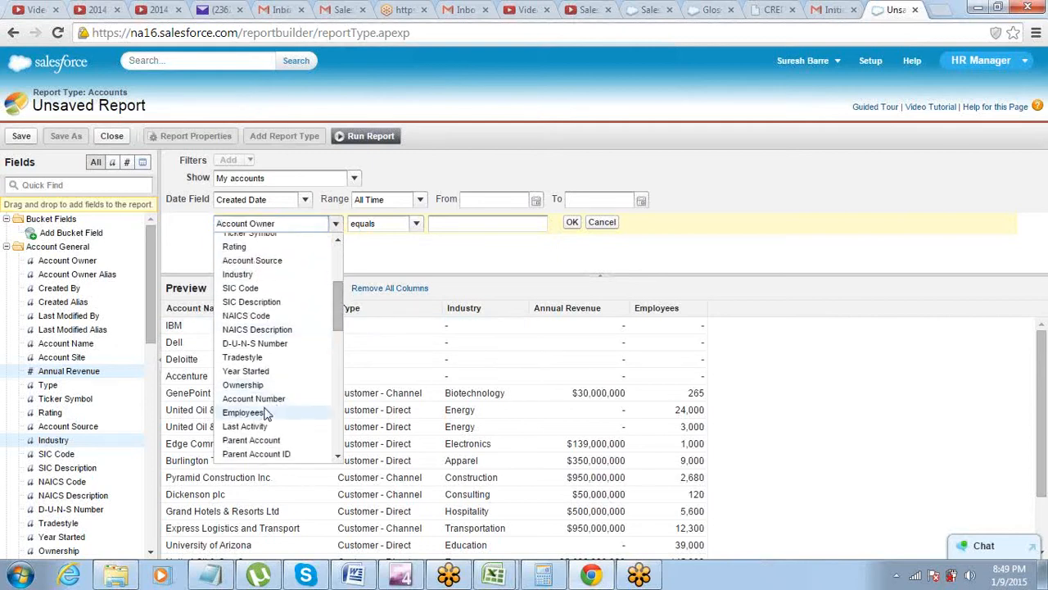
left_click(416, 225)
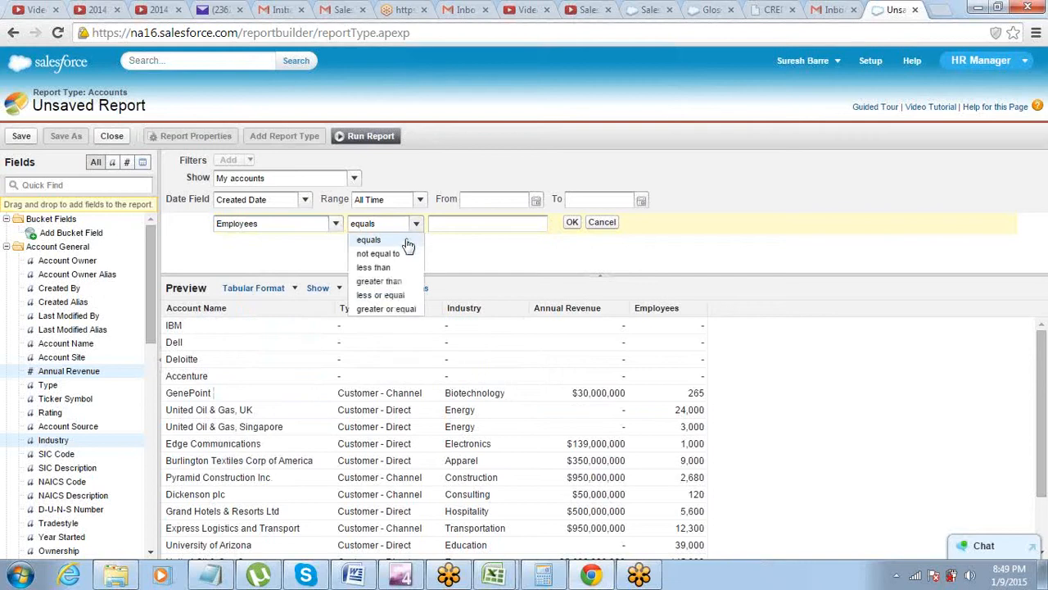
left_click(398, 308)
left_click(486, 226)
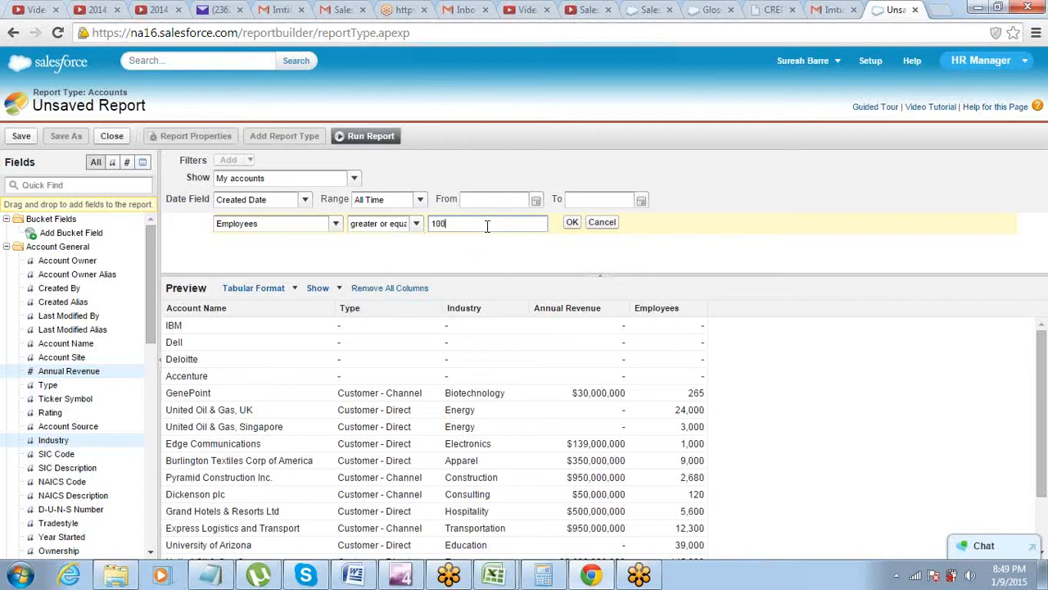
left_click(572, 223)
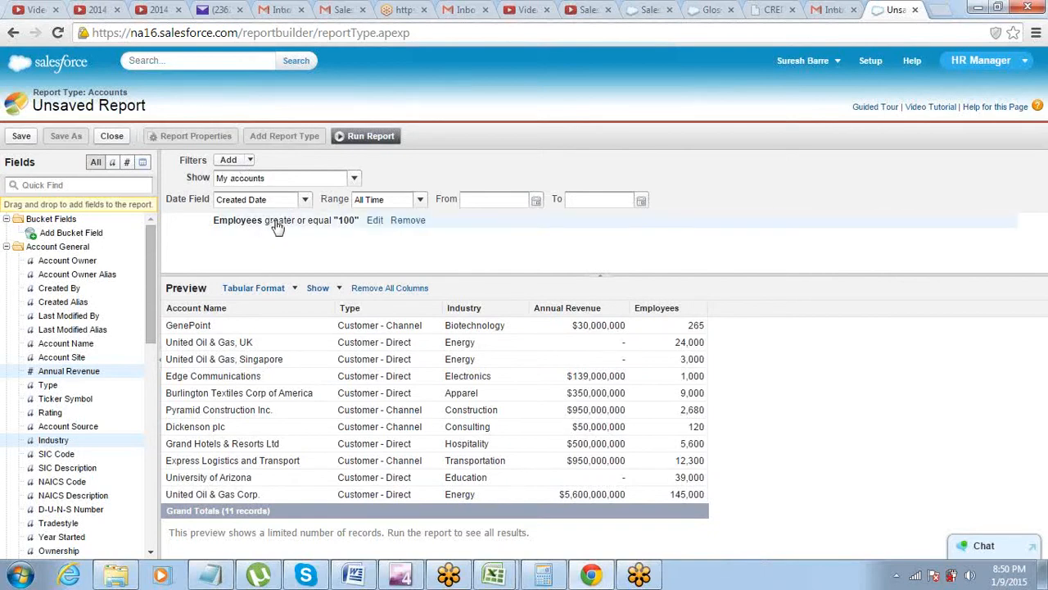
- Add a second field filter that limits the report to accounts with Annual Revenue greater than 50000
left_click(250, 161)
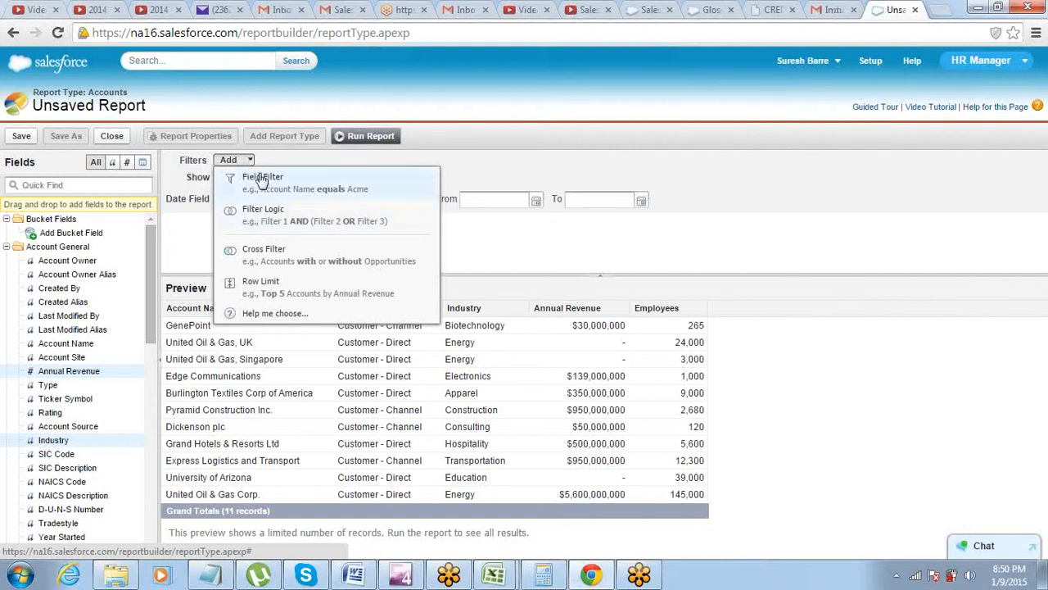
left_click(261, 180)
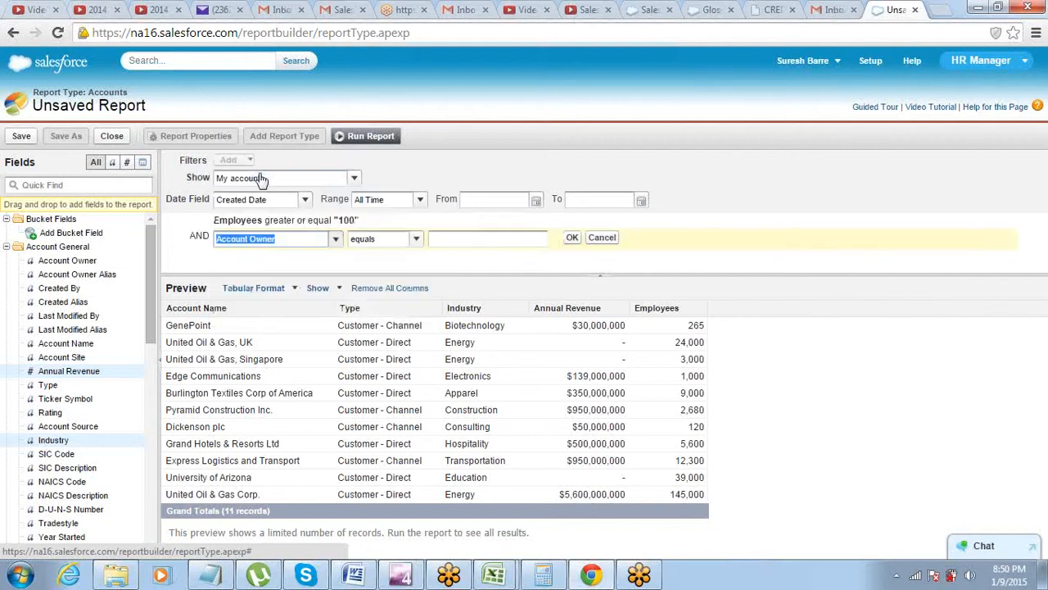
left_click(335, 239)
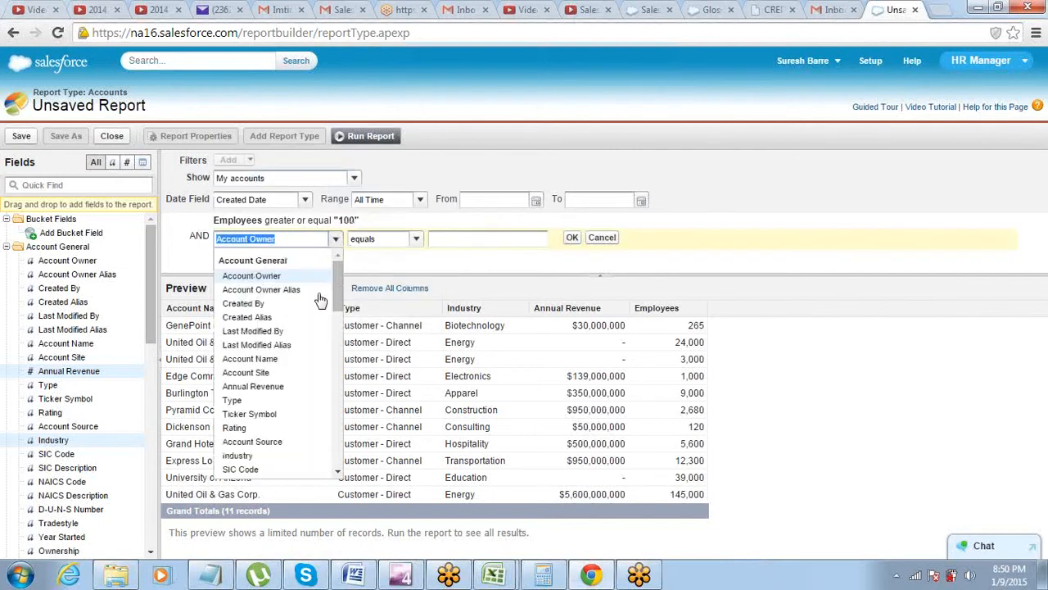
left_click(256, 386)
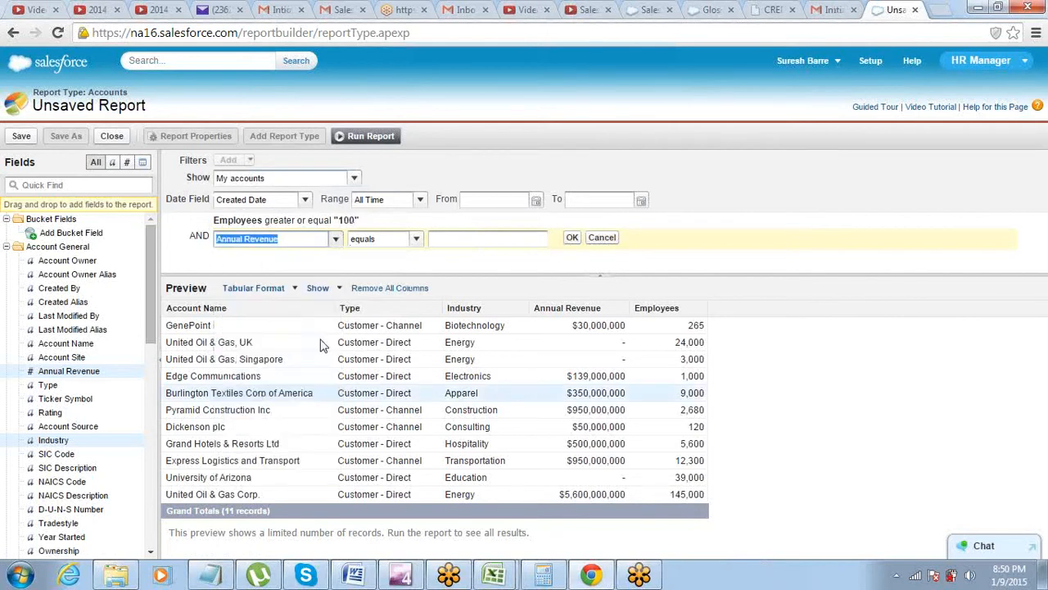
left_click(416, 246)
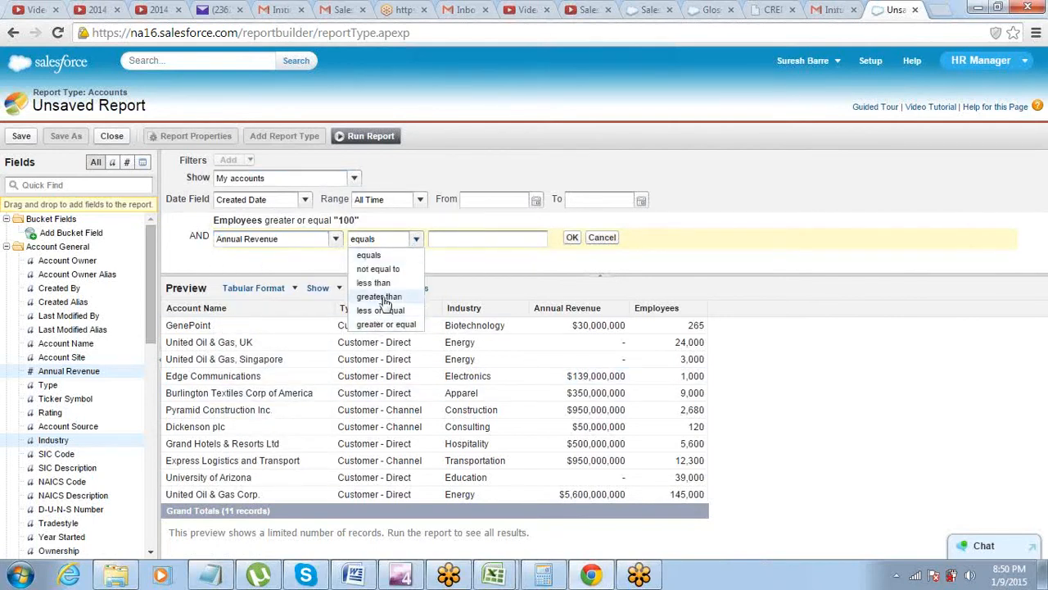
left_click(372, 296)
left_click(459, 240)
type("50000")
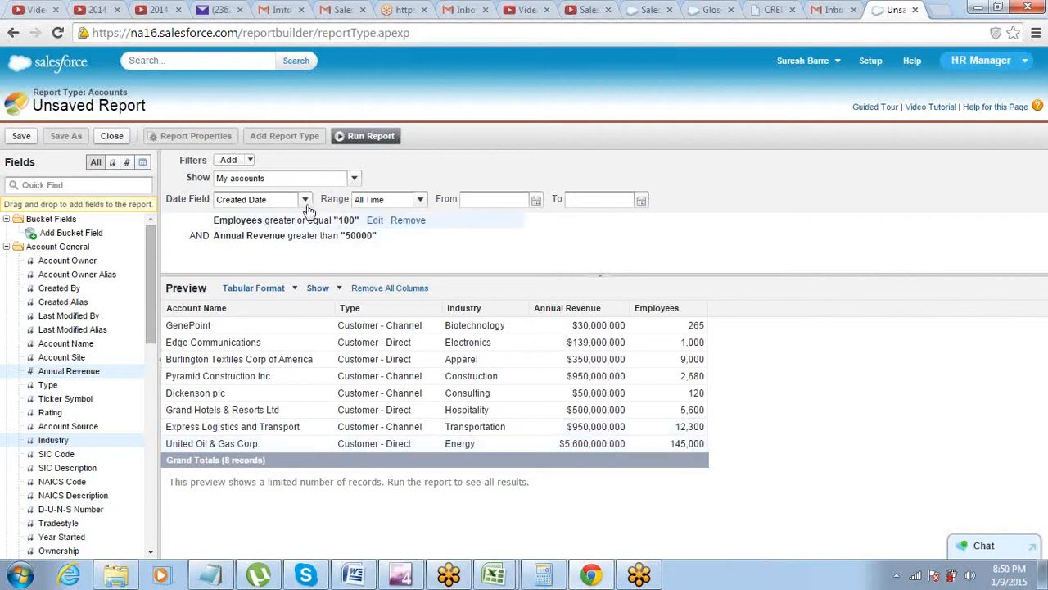
mouse_move(372, 225)
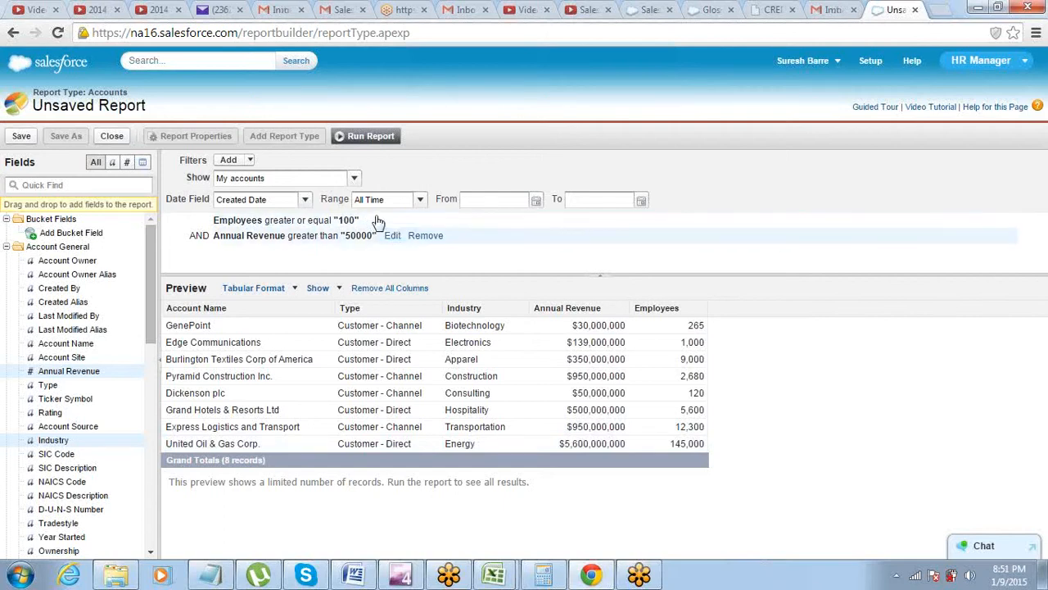
double_click(199, 236)
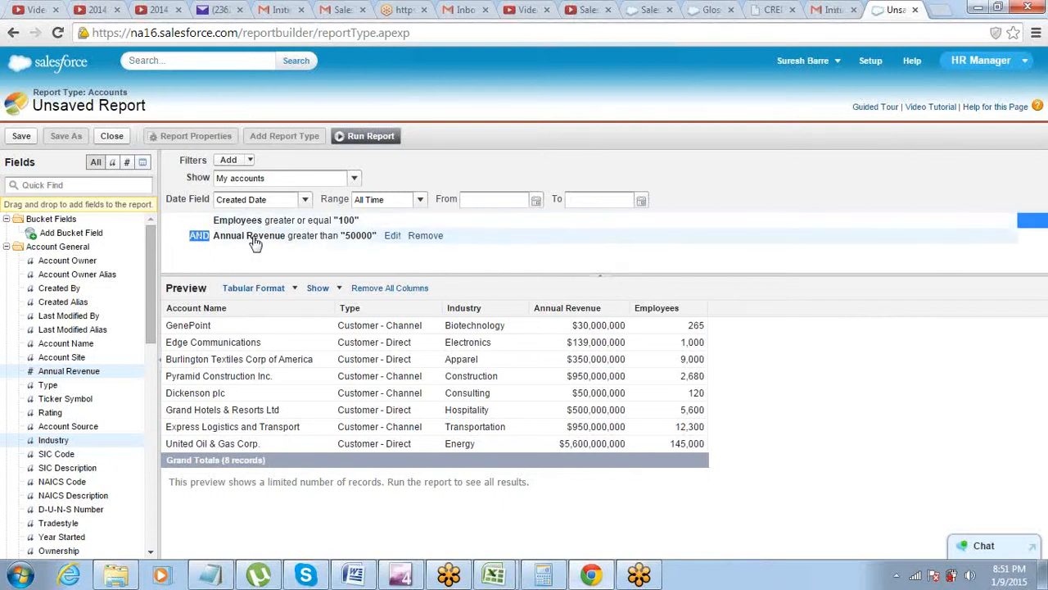
double_click(197, 236)
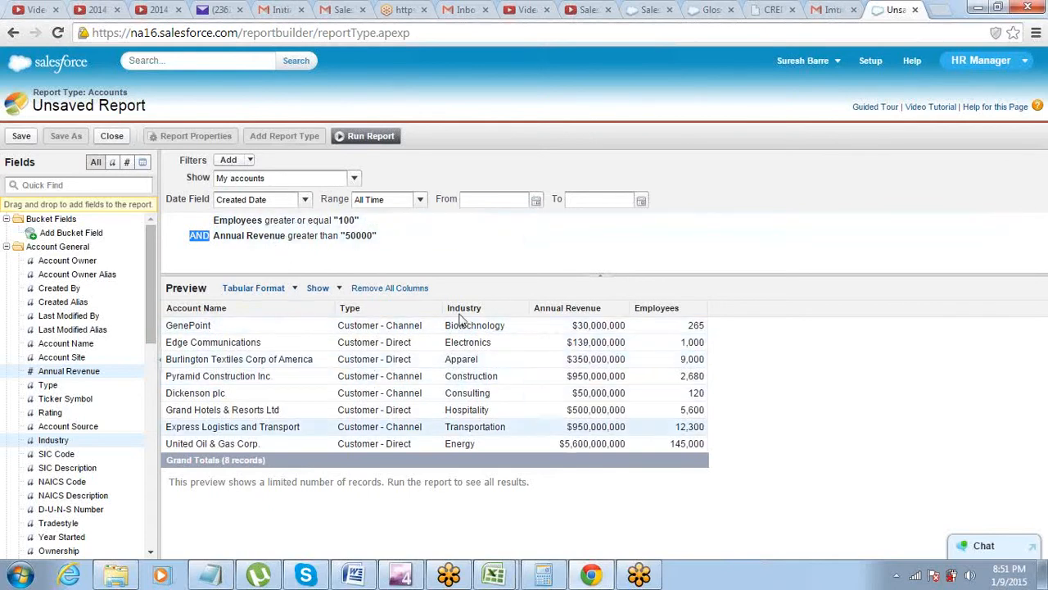
left_click(256, 205)
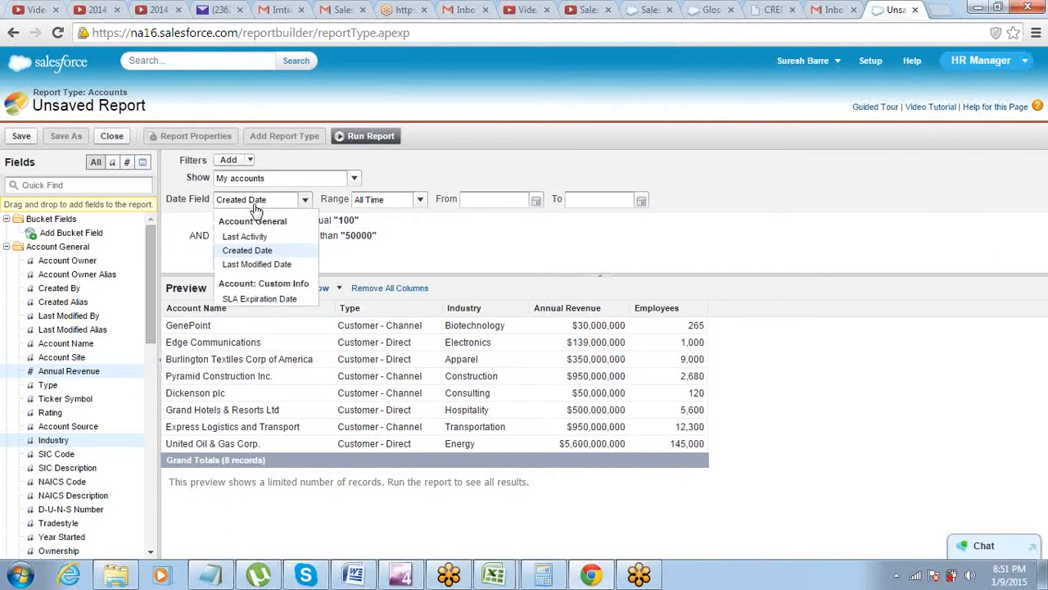
left_click(256, 207)
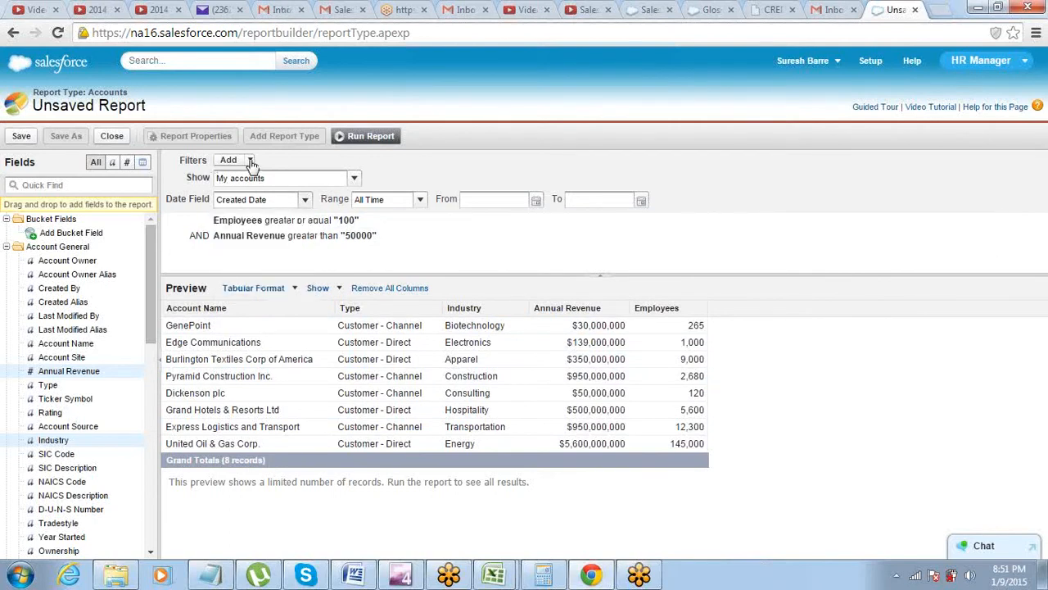
- Add filter logic combining the Employees and Annual Revenue filters as 1 OR 2
left_click(250, 161)
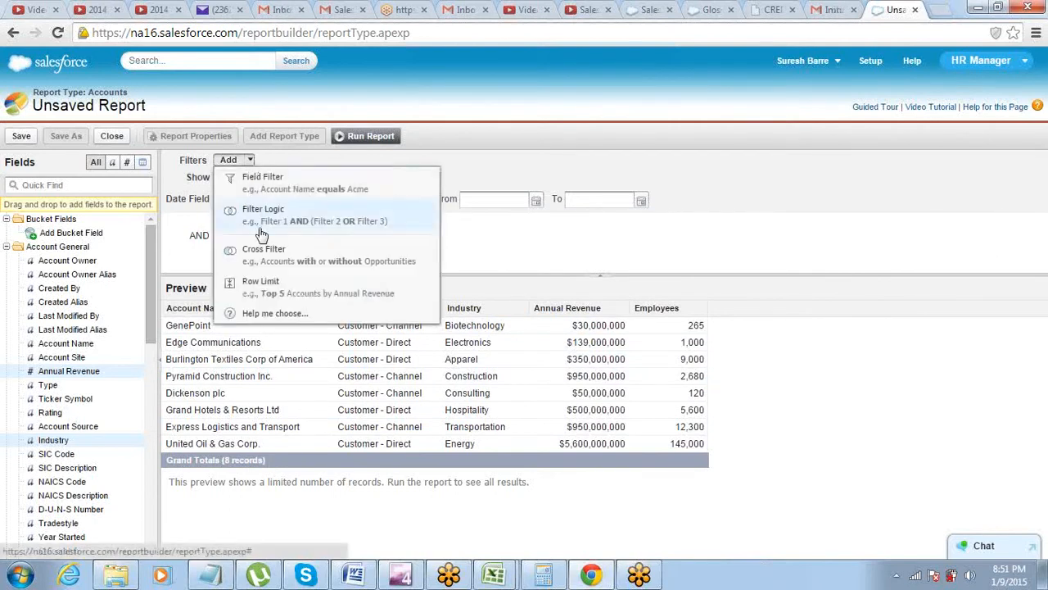
left_click(261, 233)
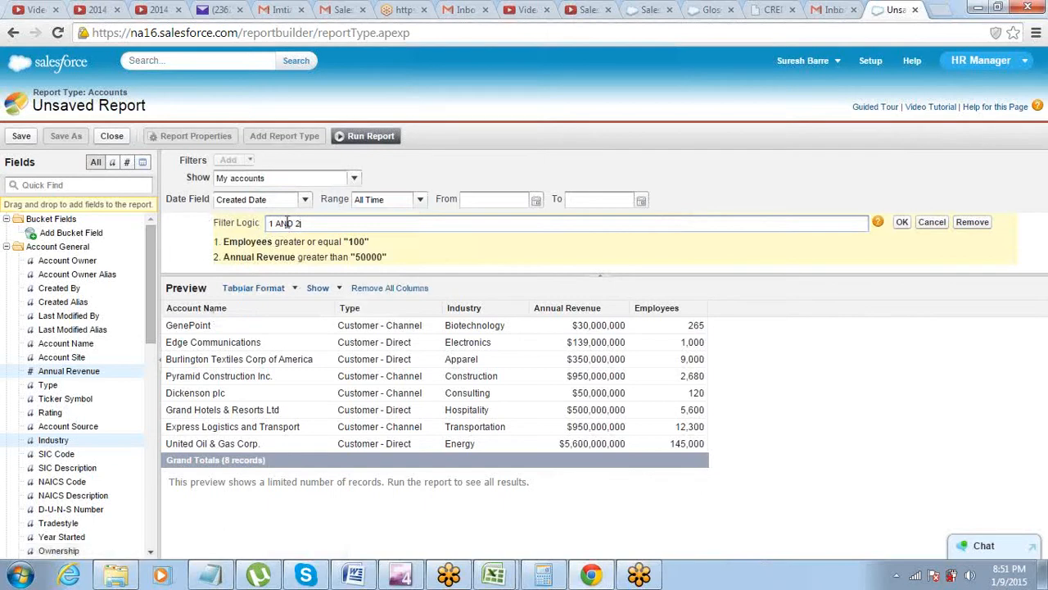
double_click(286, 221)
type("OR")
left_click(900, 222)
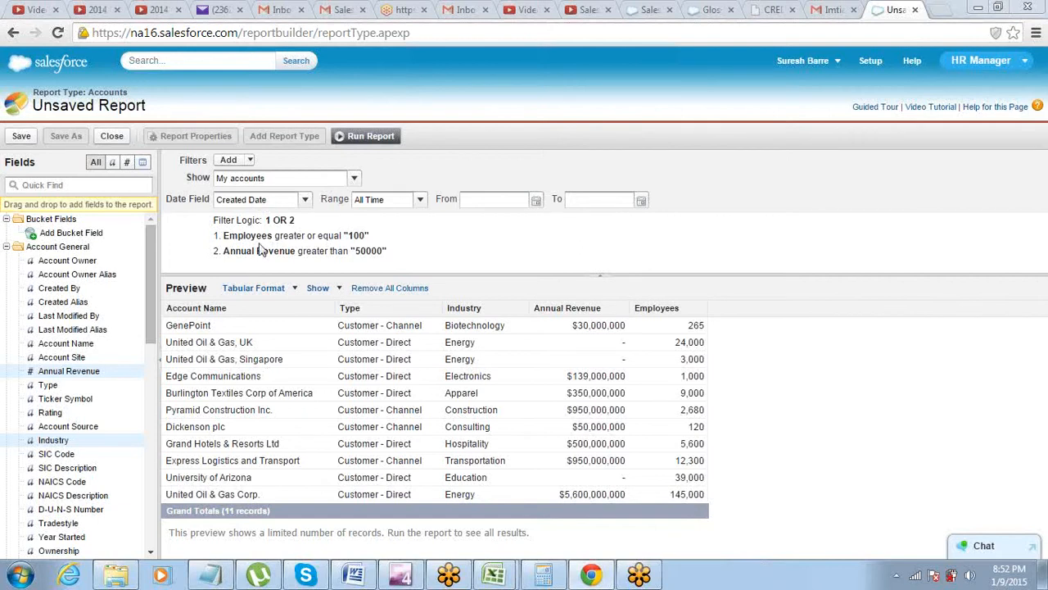
- Switch to Notepad and write "Opportunity" below the Folder line, followed by the line "Name, Accuont, AMount, Epected Revenue, Stage"
left_click(211, 576)
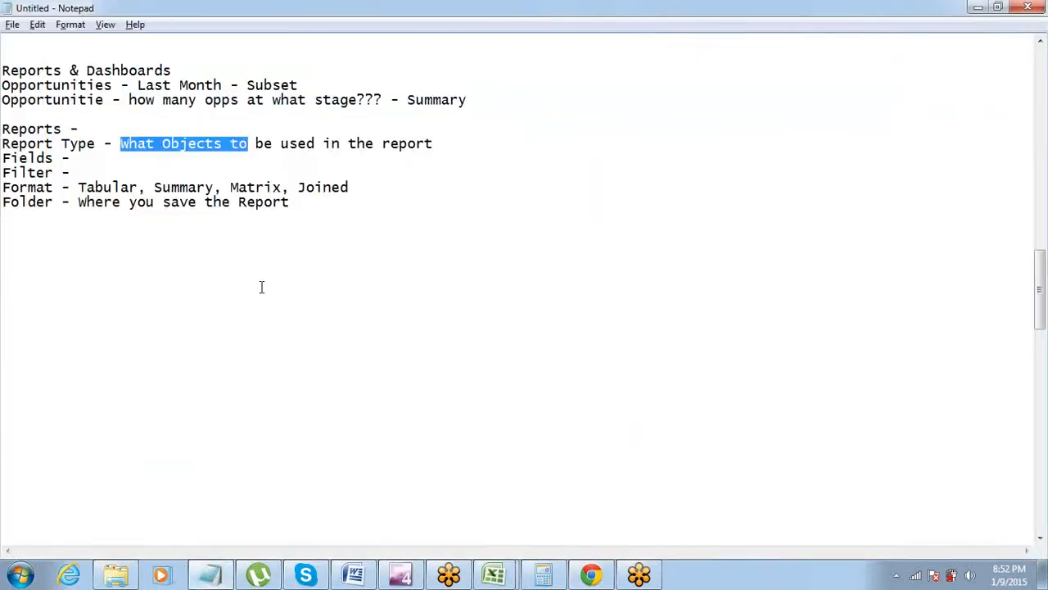
left_click(298, 203)
key("Return")
key("Return")
key("Return")
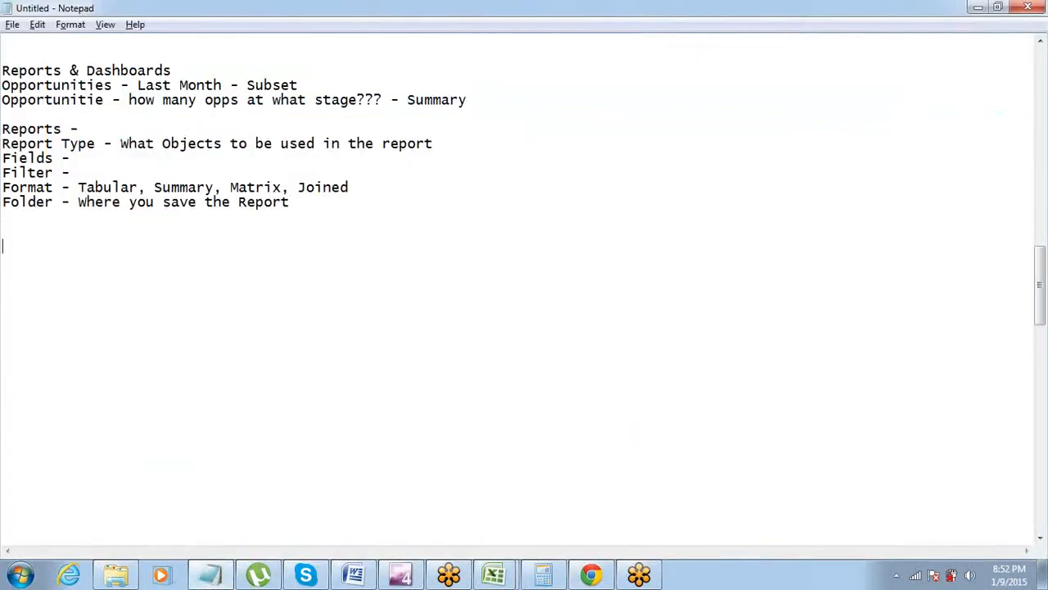
type("Opportunity")
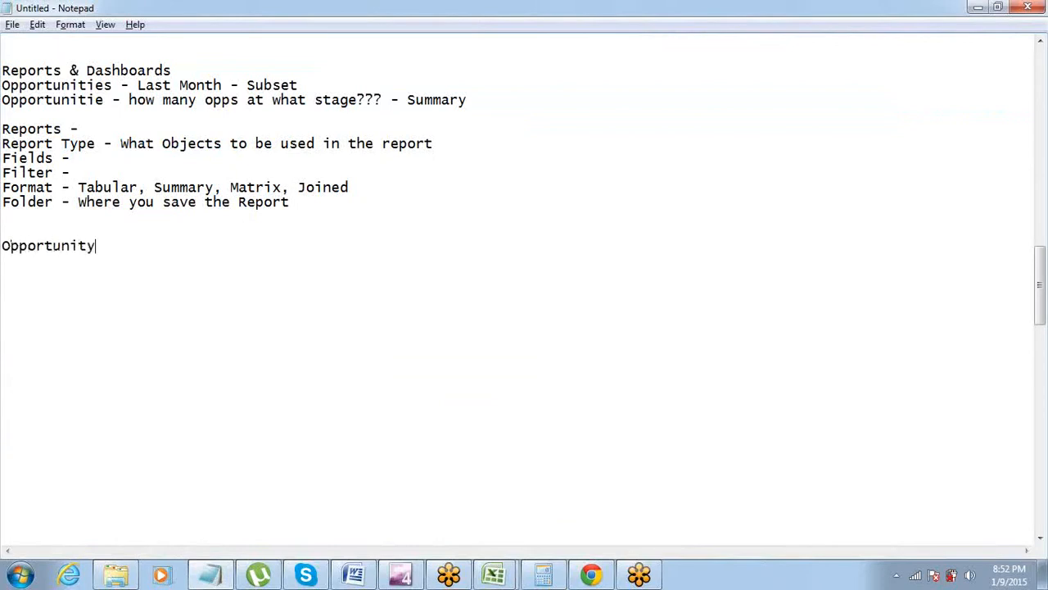
key("Return")
type("Name, Accuo")
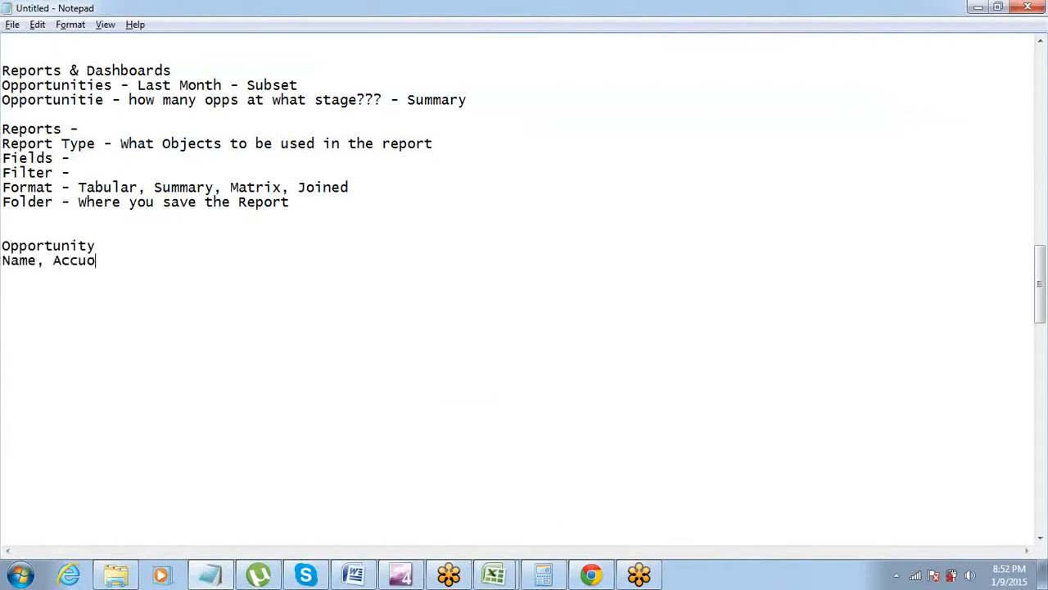
type("nt, AMount, E")
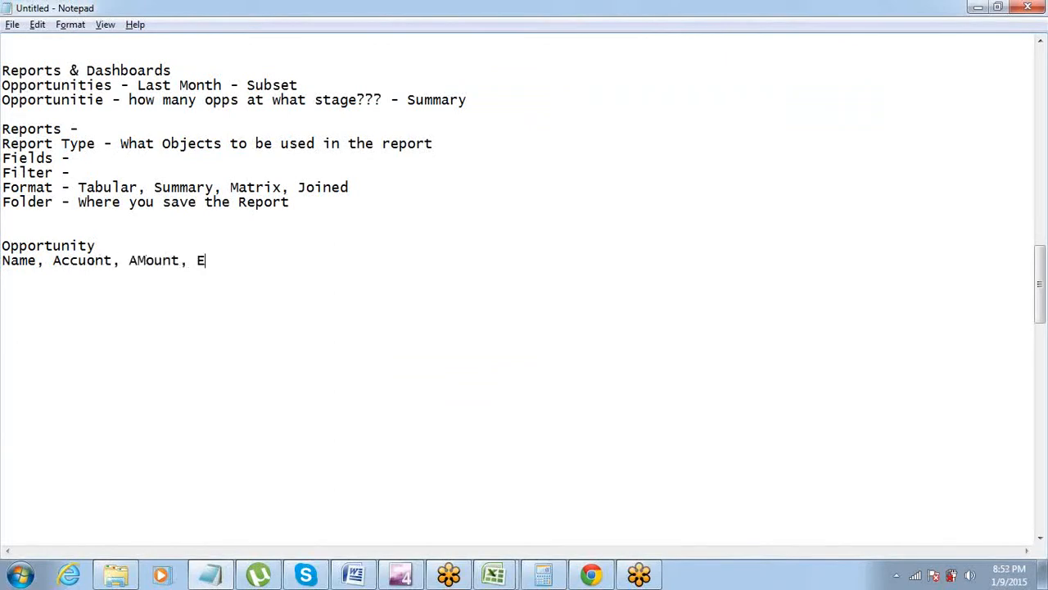
type("pected Revenue, Stage")
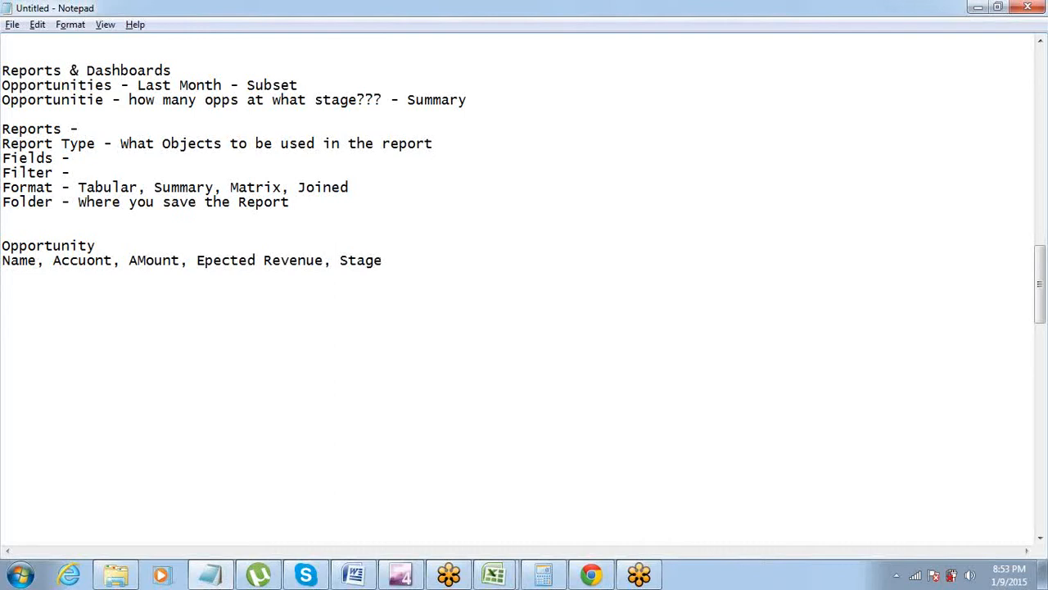
key("Return")
key("shift+Up")
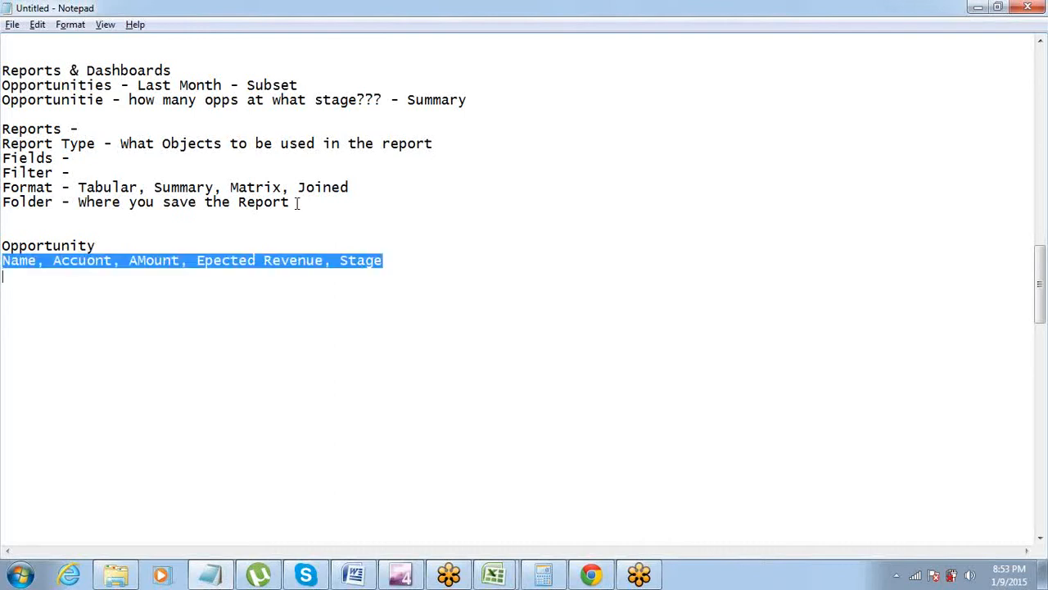
left_click(299, 204)
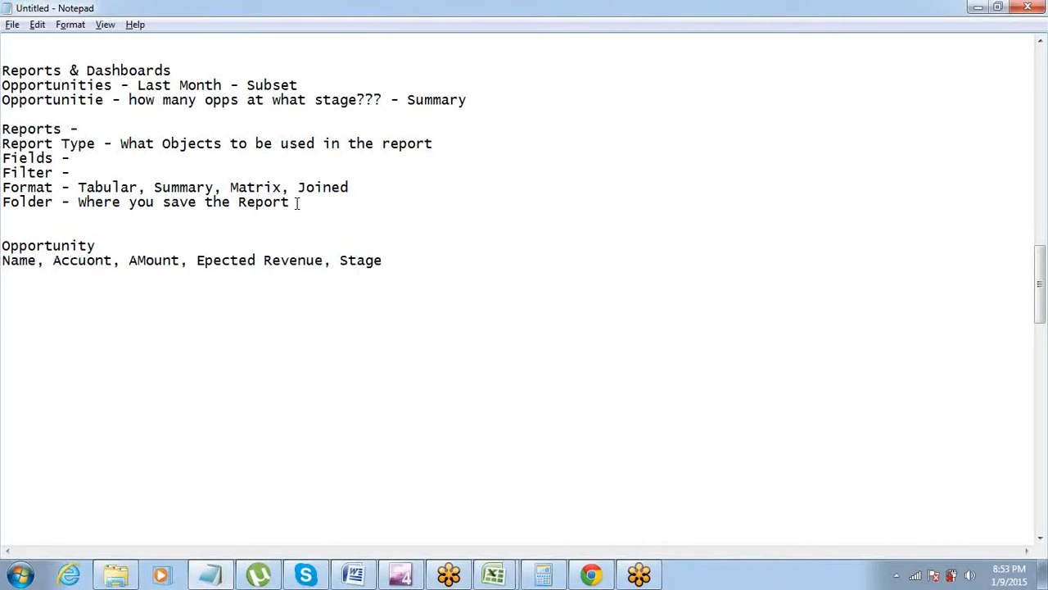
- Write the line "Filter - Amount > 100K" below the list of opportunity fields in the notes
key("ctrl+End")
key("shift+End")
key("Down")
type("Filter")
type(" - A")
type("d")
key("BackSpace")
type("mount ")
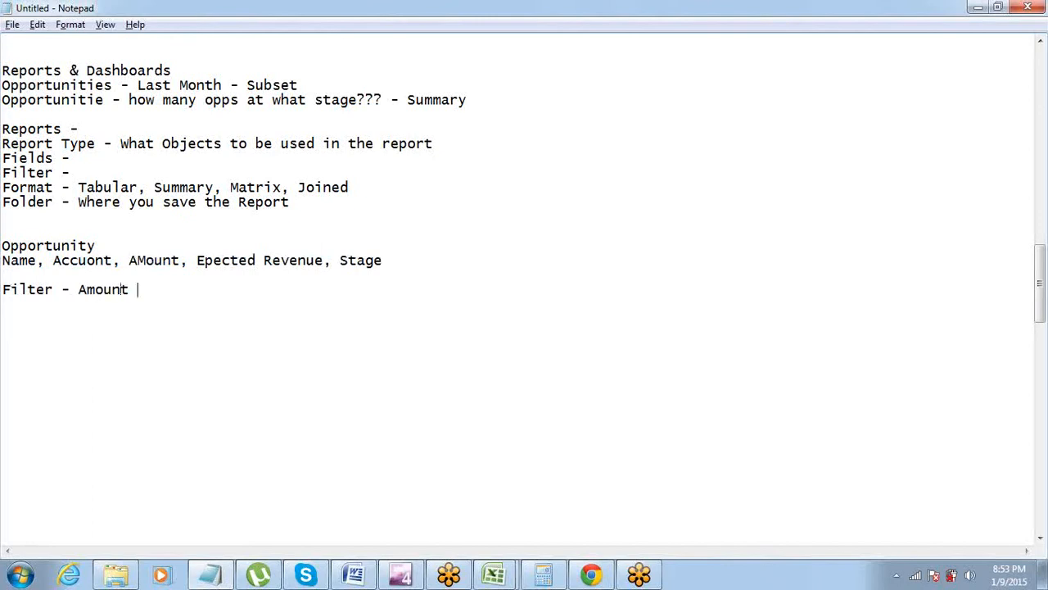
type("> 100K")
key("ctrl+shift+Left")
key("ctrl+shift+Left")
key("ctrl+shift+Left")
key("ctrl+shift+Left")
key("ctrl+shift+Left")
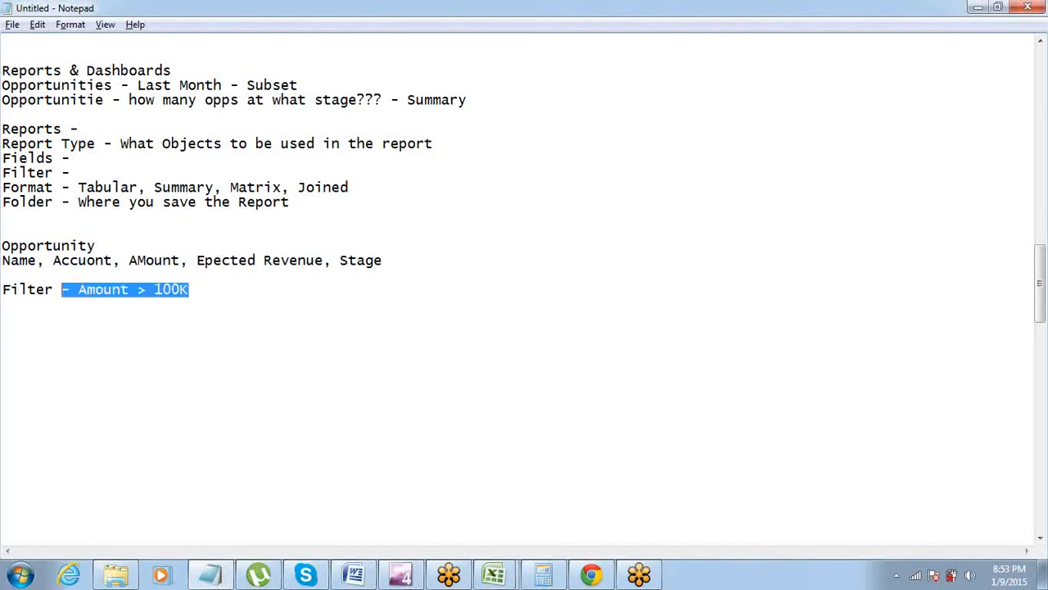
key("Up")
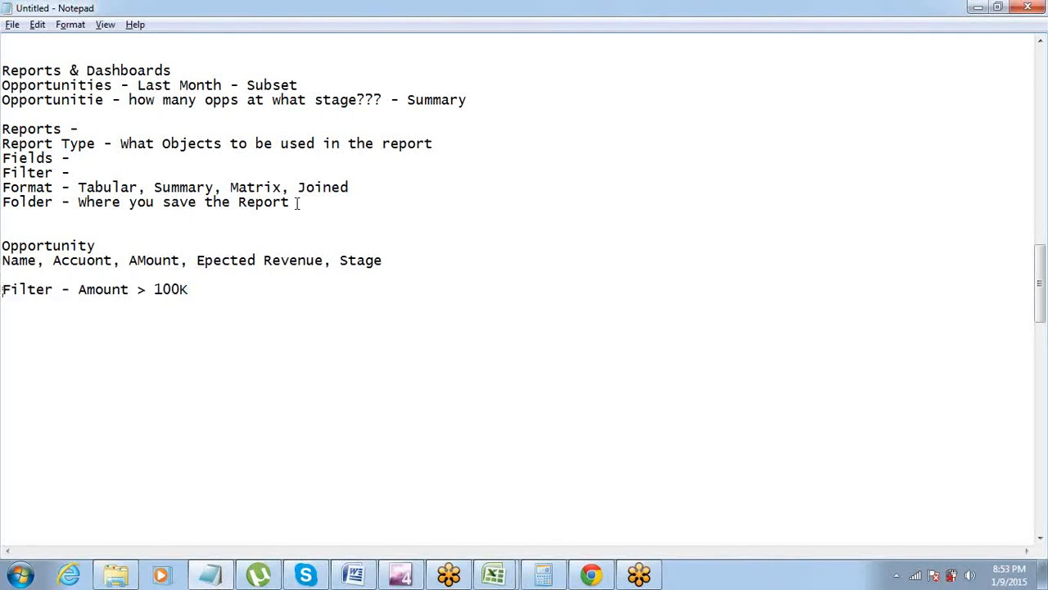
key("shift+Down")
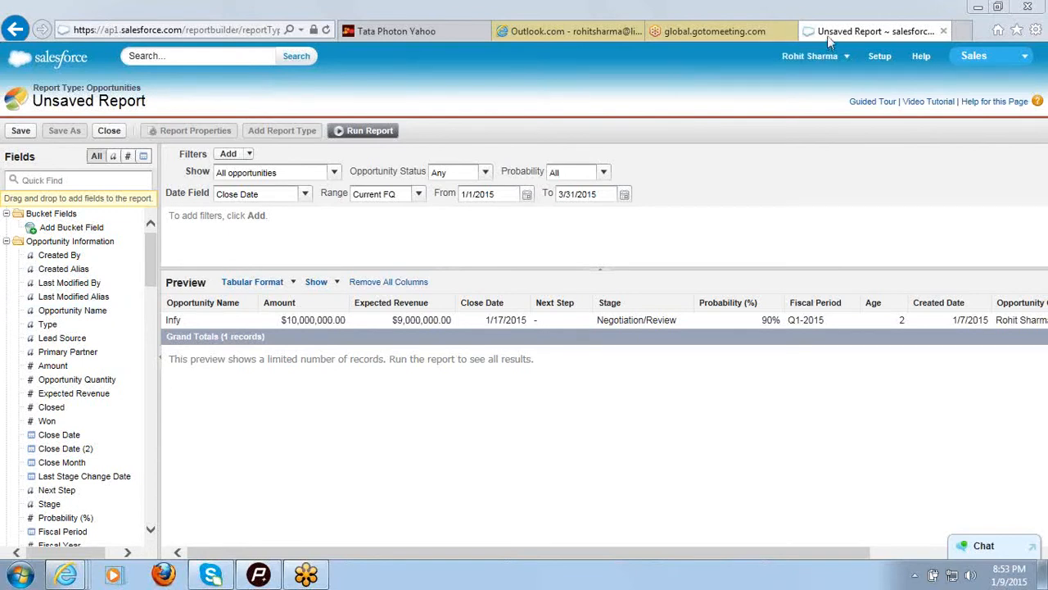
- Leave the open report in Salesforce and create a new report with the Opportunities report type
left_click(880, 58)
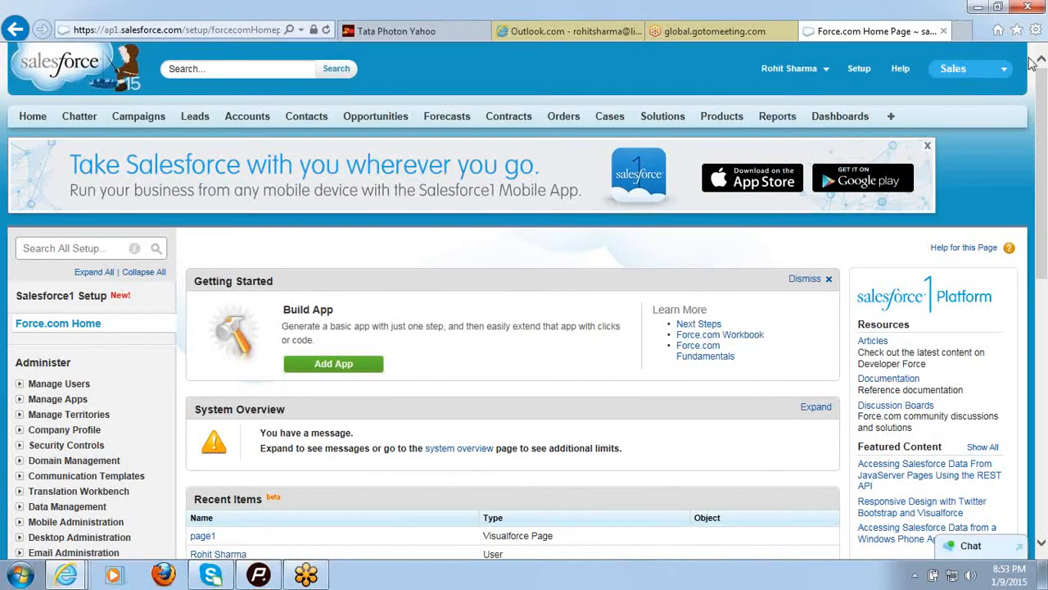
left_click(782, 118)
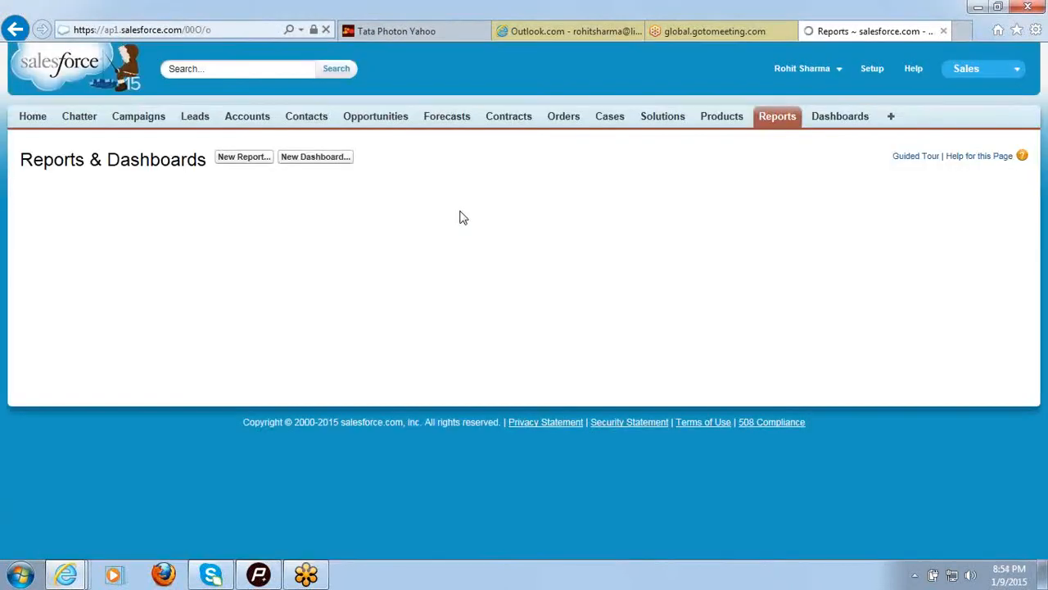
left_click(238, 157)
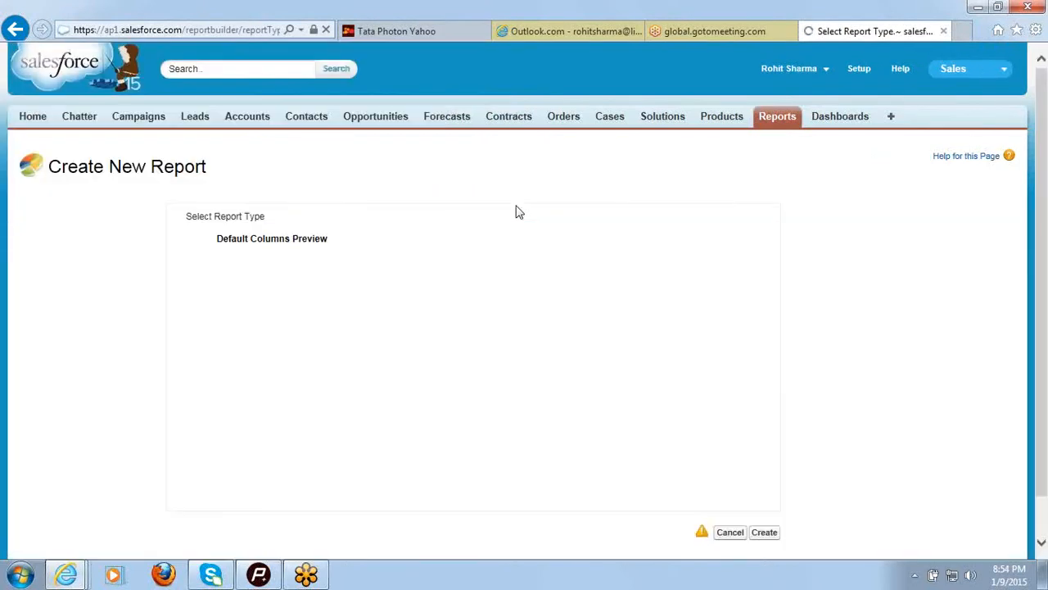
left_click(195, 297)
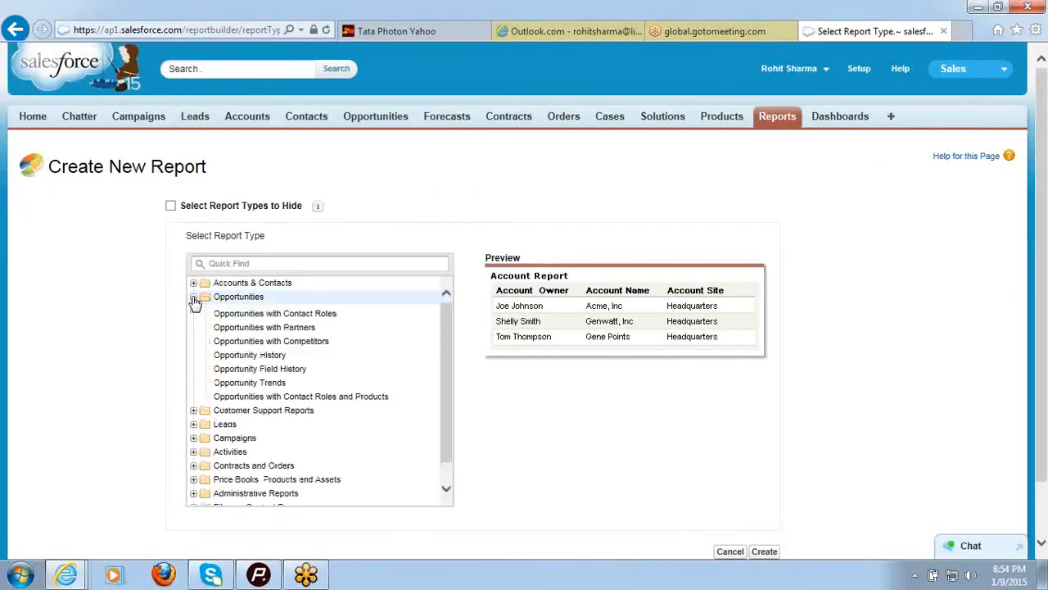
left_click(214, 309)
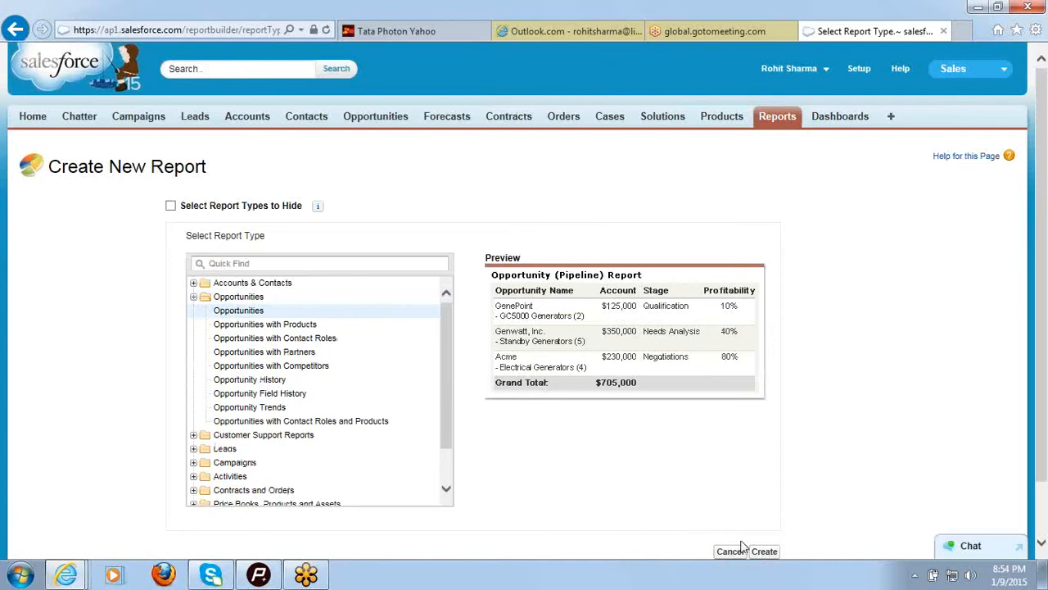
left_click(763, 550)
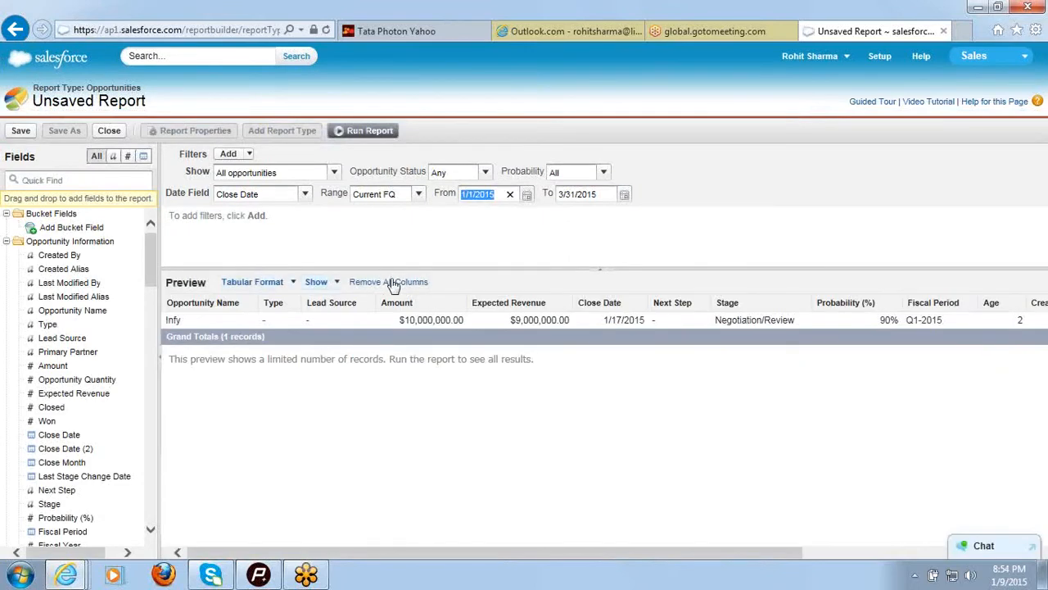
- Remove all default columns from the opportunities report and add Amount and Expected Revenue as columns
left_click(377, 281)
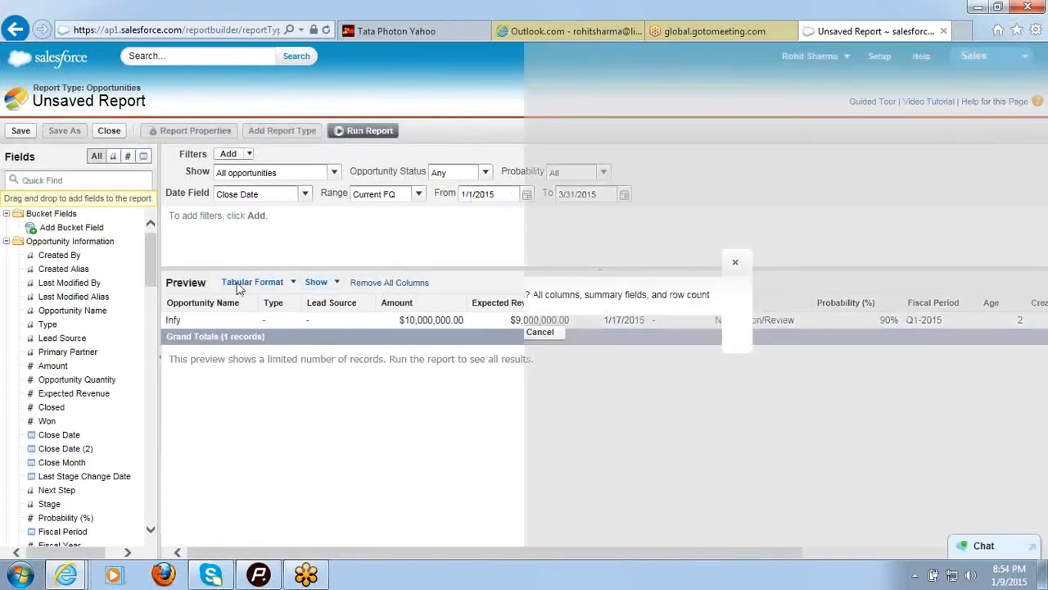
left_click(484, 330)
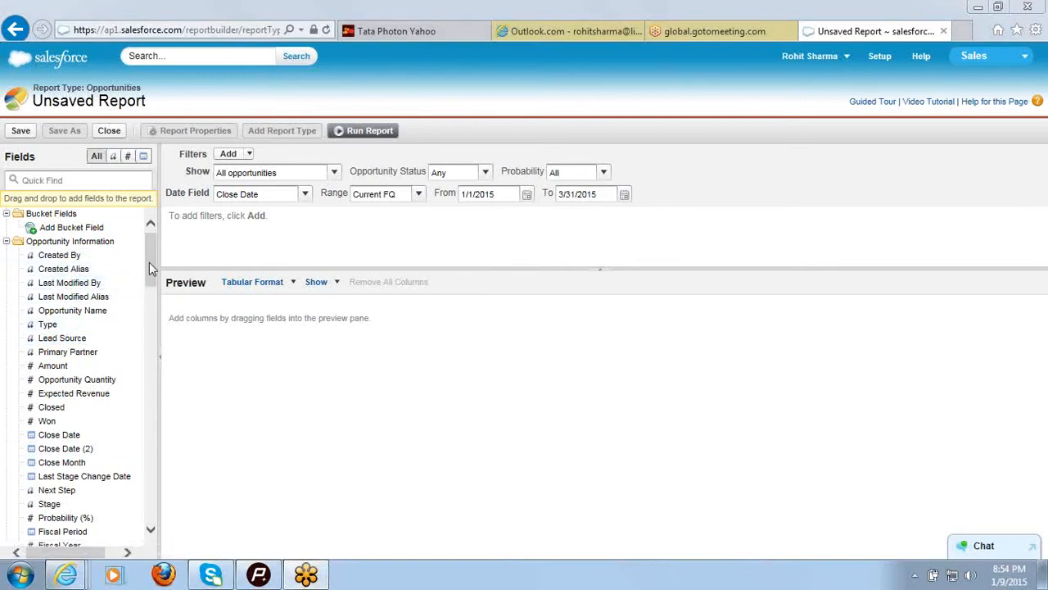
scroll(150, 266, "down", 1)
left_click_drag(64, 332, 224, 331)
left_click_drag(123, 358, 193, 339)
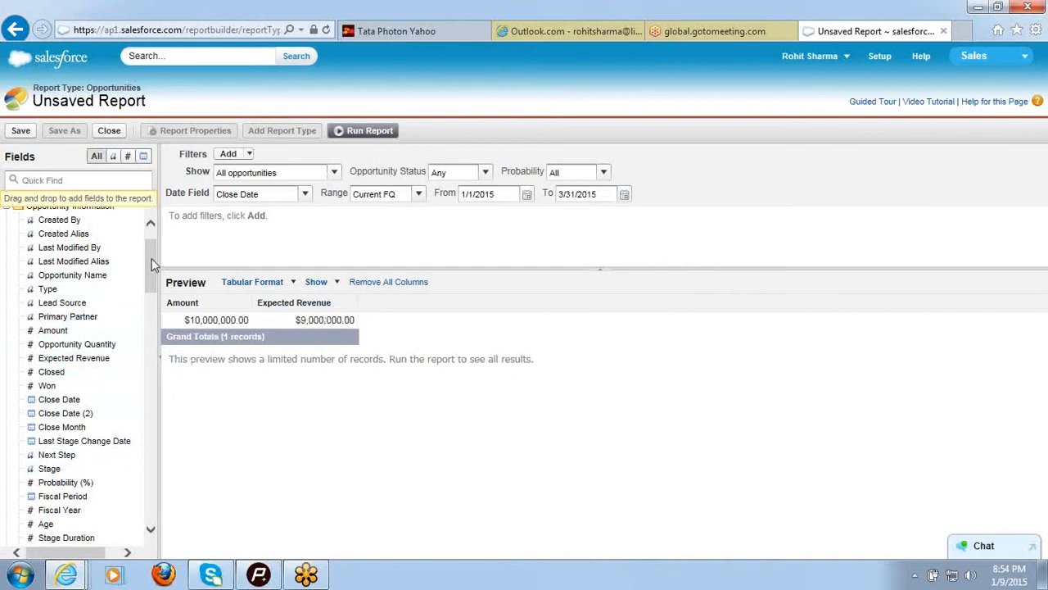
- Add Opportunity Name and Stage as columns in the opportunities report
left_click_drag(106, 282, 182, 316)
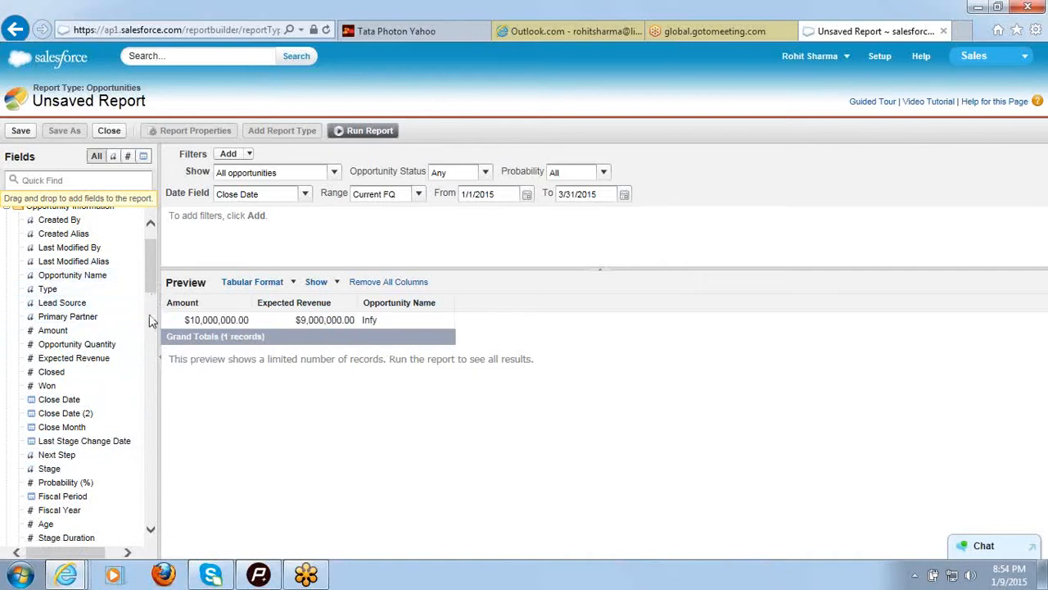
left_click(150, 531)
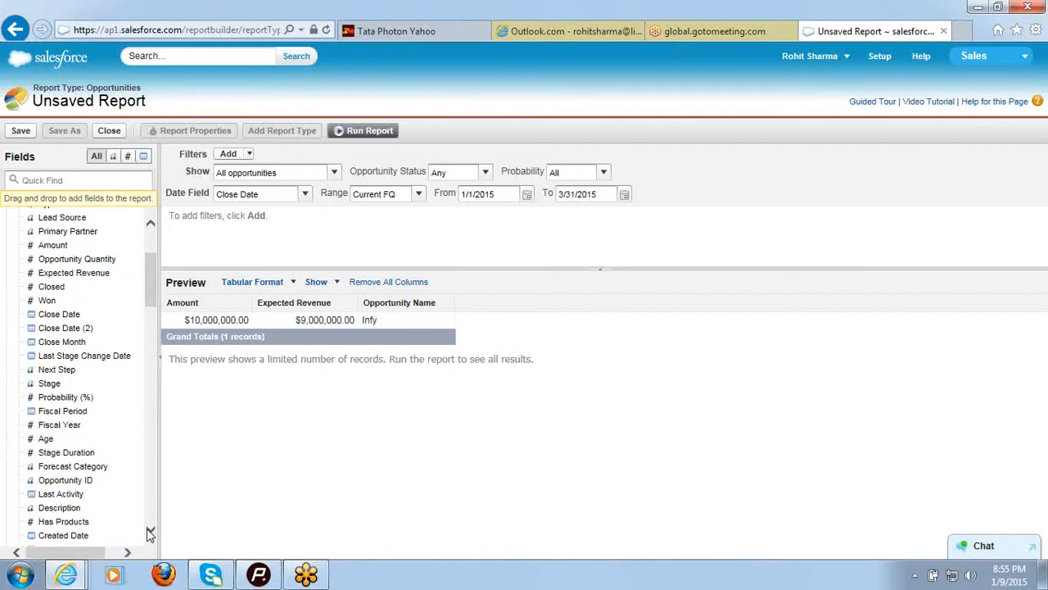
left_click(150, 531)
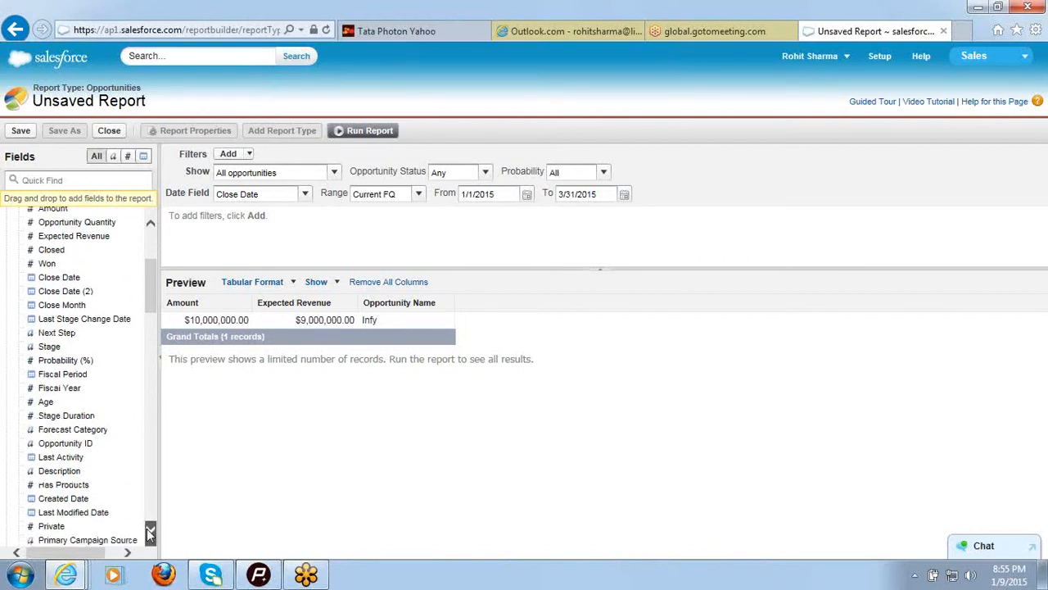
left_click(150, 531)
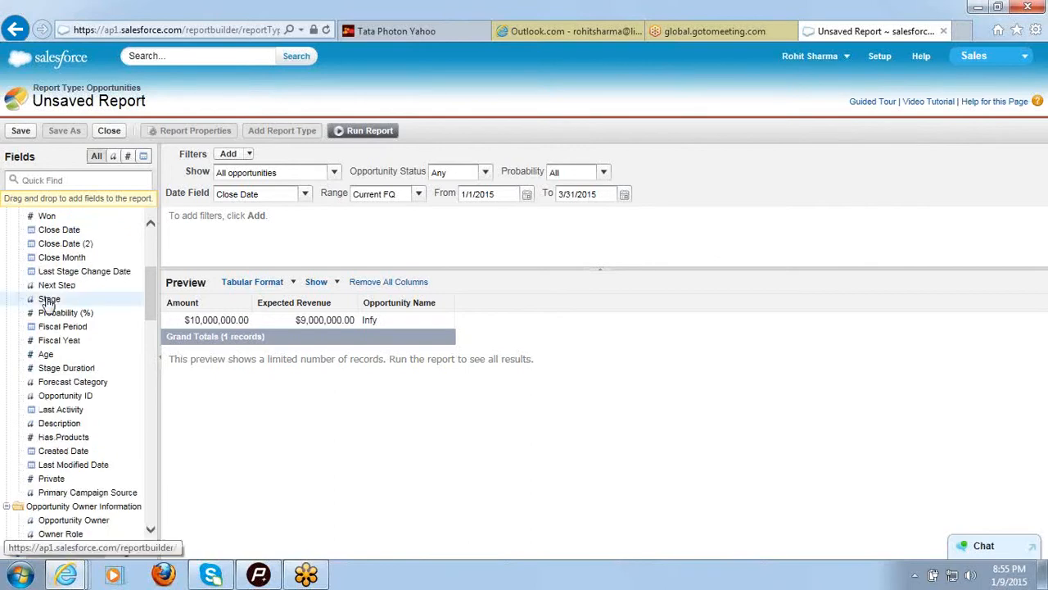
left_click_drag(49, 299, 283, 351)
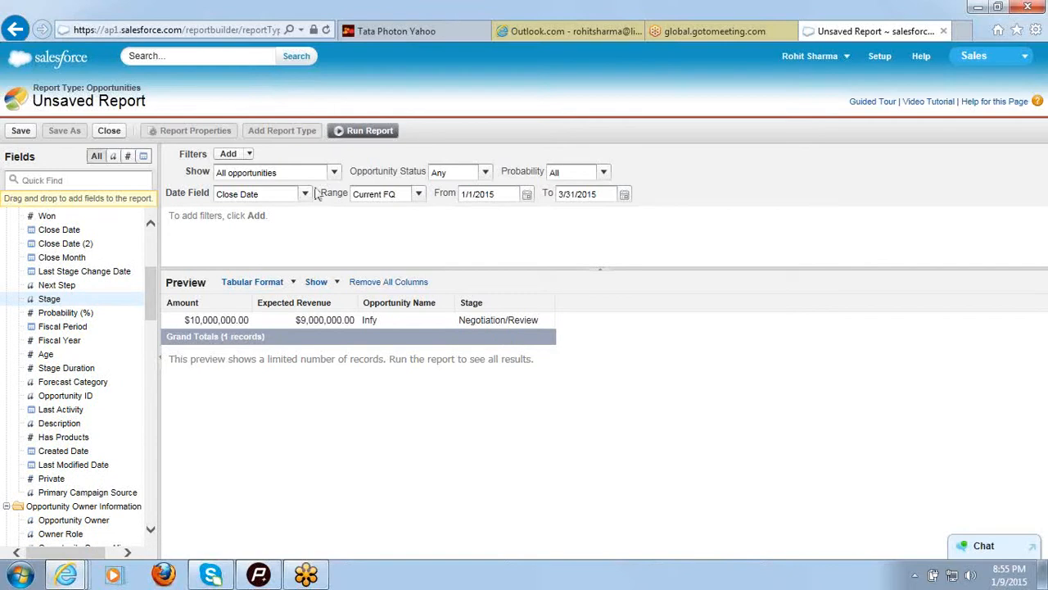
- Add a field filter for Expected Revenue greater or equal to 100000
left_click(485, 173)
left_click(485, 173)
left_click(253, 156)
left_click(250, 155)
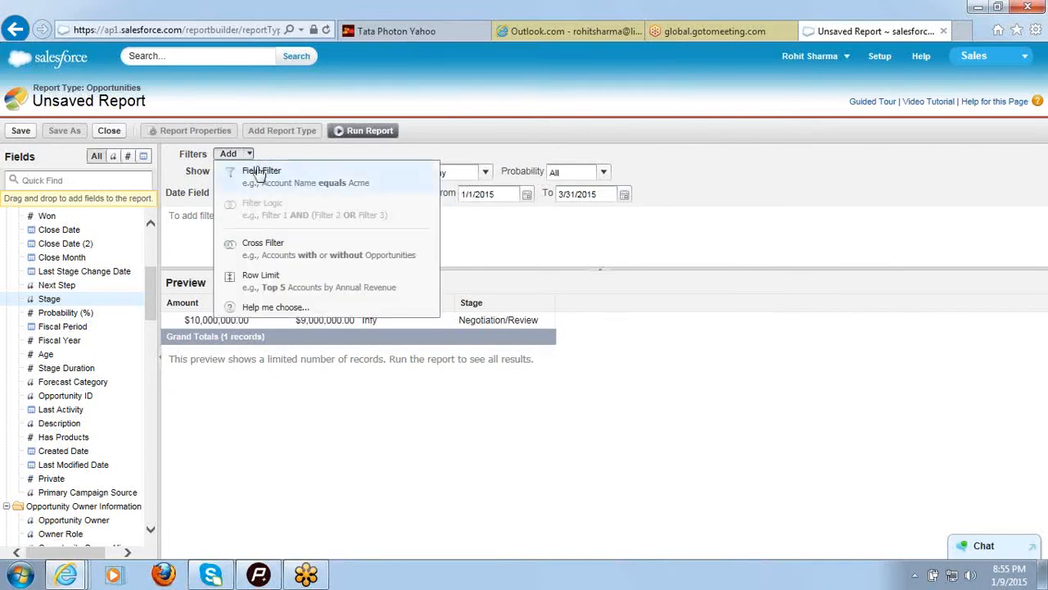
left_click(261, 170)
left_click(335, 217)
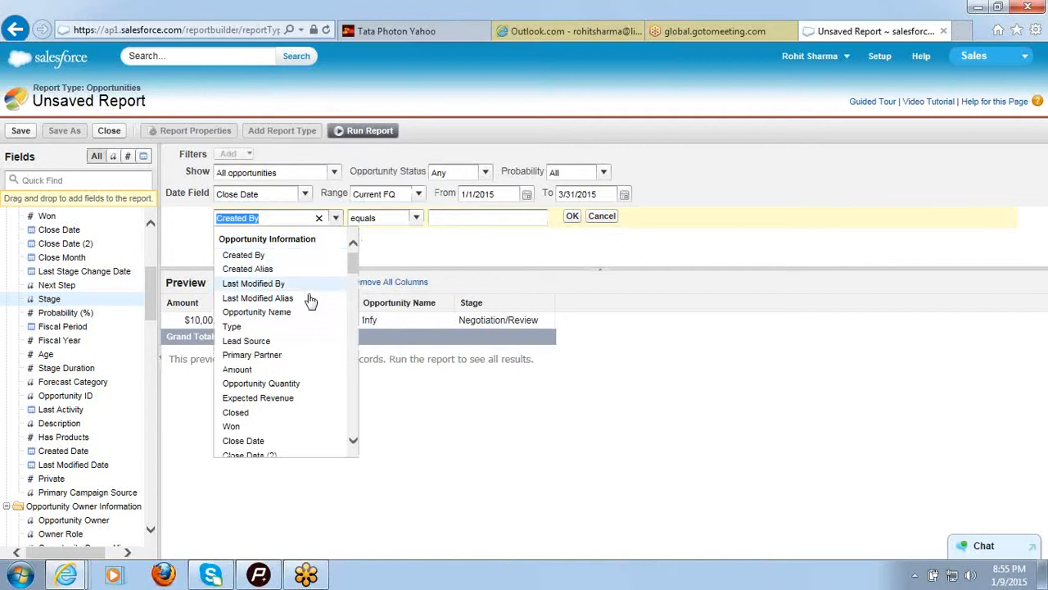
left_click(278, 397)
left_click(417, 218)
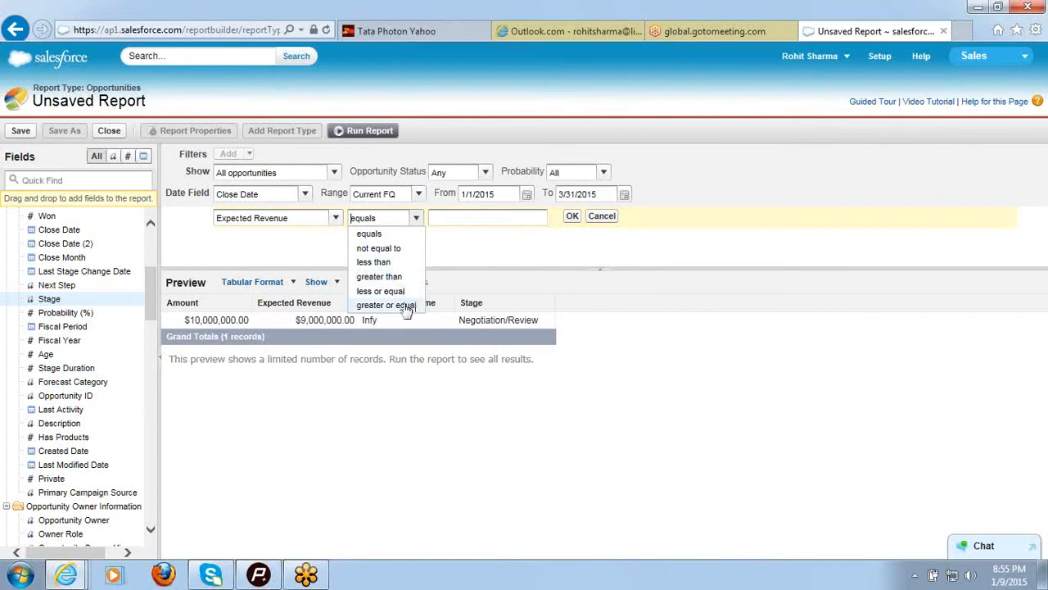
left_click(406, 305)
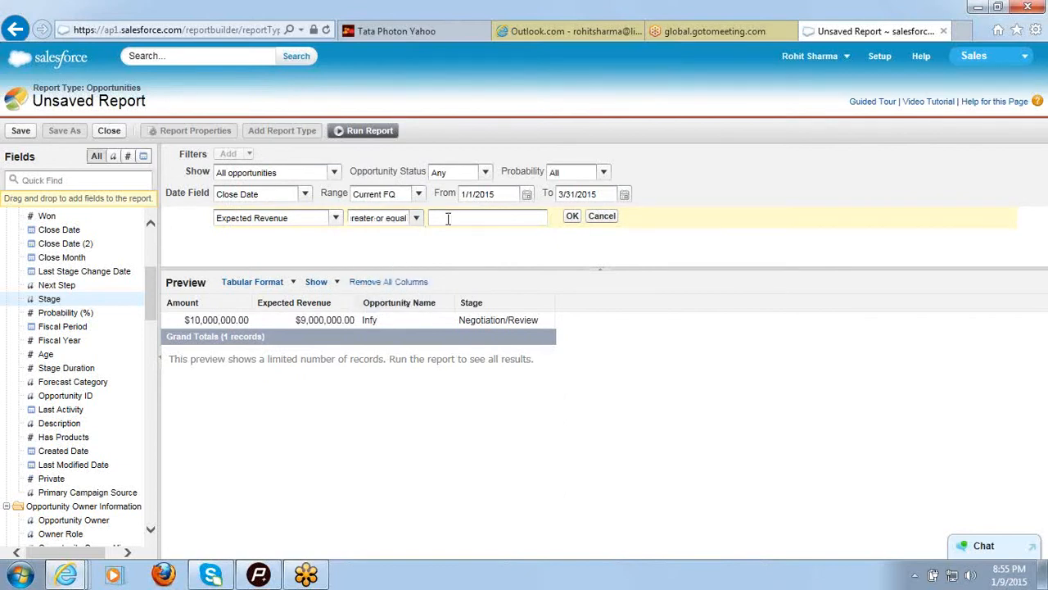
type("00000")
left_click(572, 218)
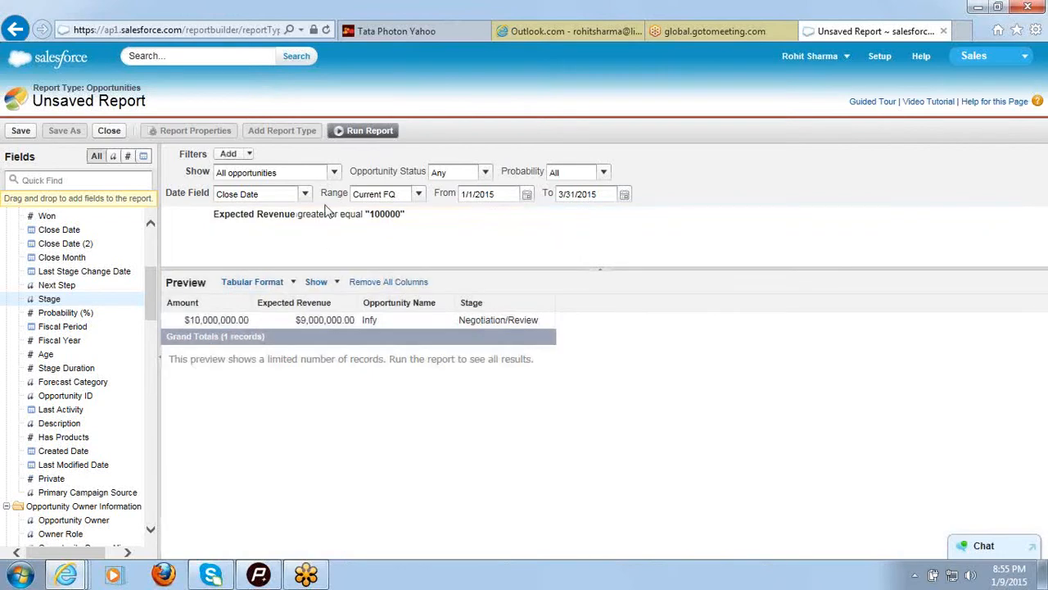
- Run the opportunities report and look through the fields available for summarizing its information
left_click(356, 133)
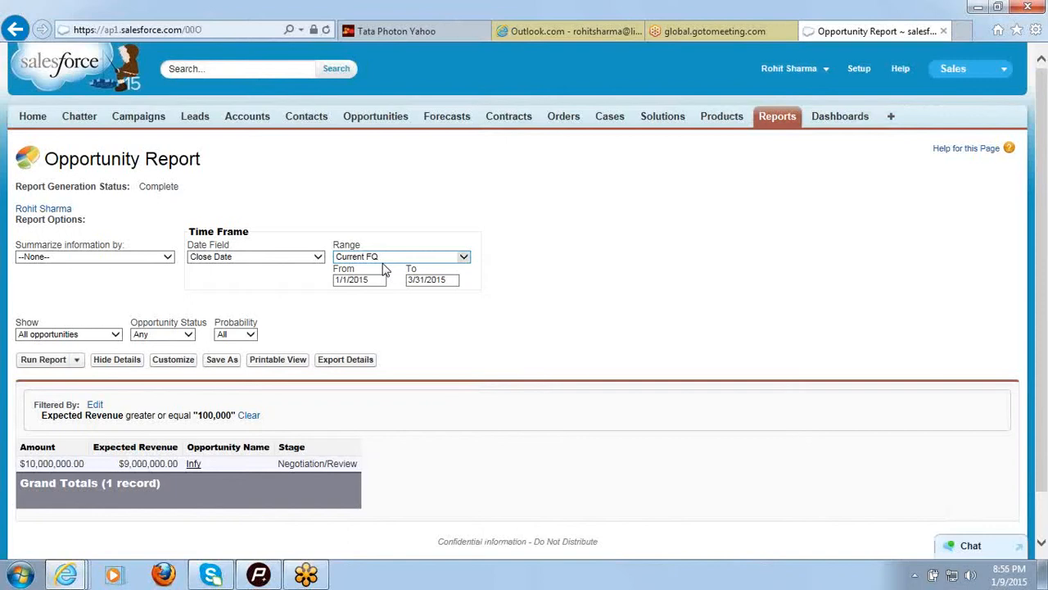
left_click(167, 257)
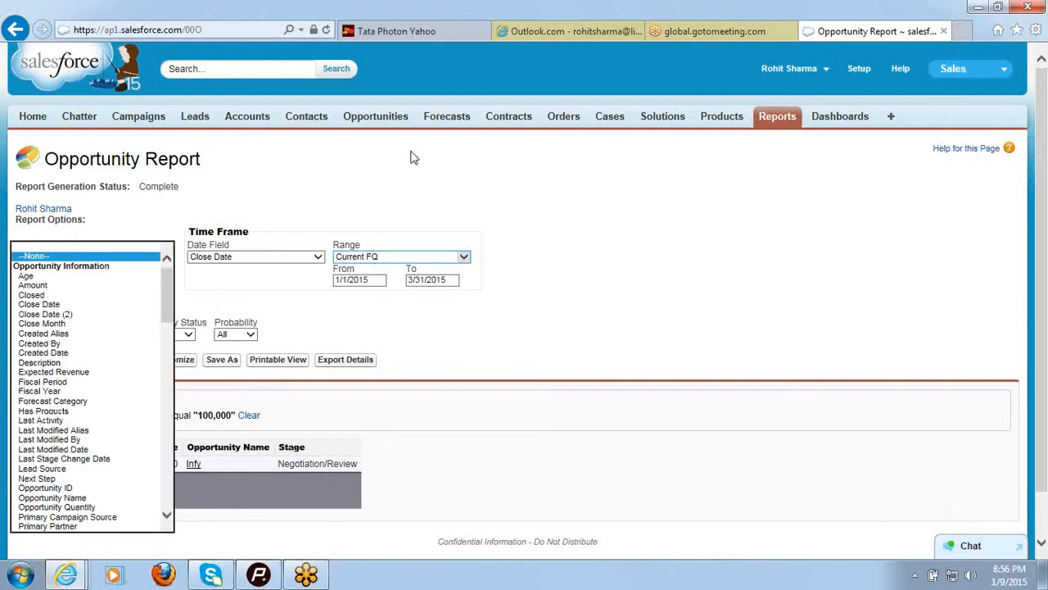
left_click(571, 191)
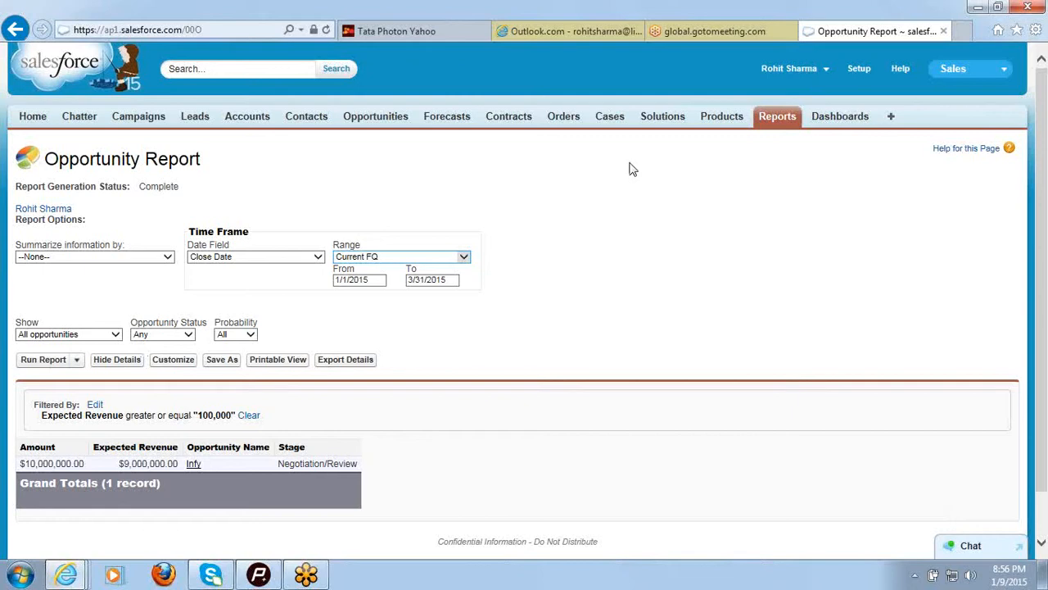
- Leave the report results and create another new report with the Opportunities report type
left_click(778, 120)
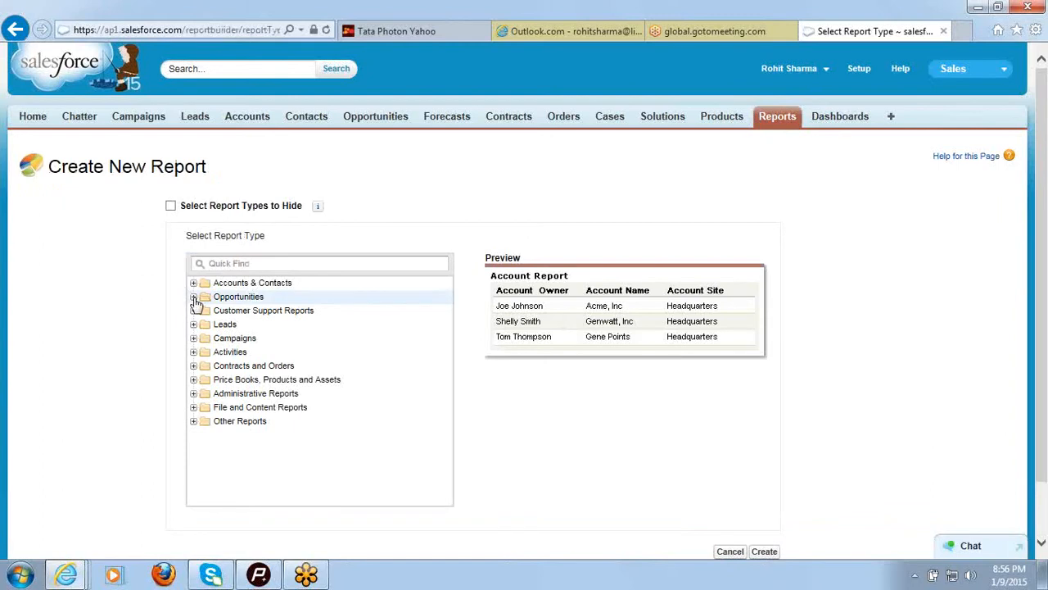
left_click(194, 296)
left_click(196, 310)
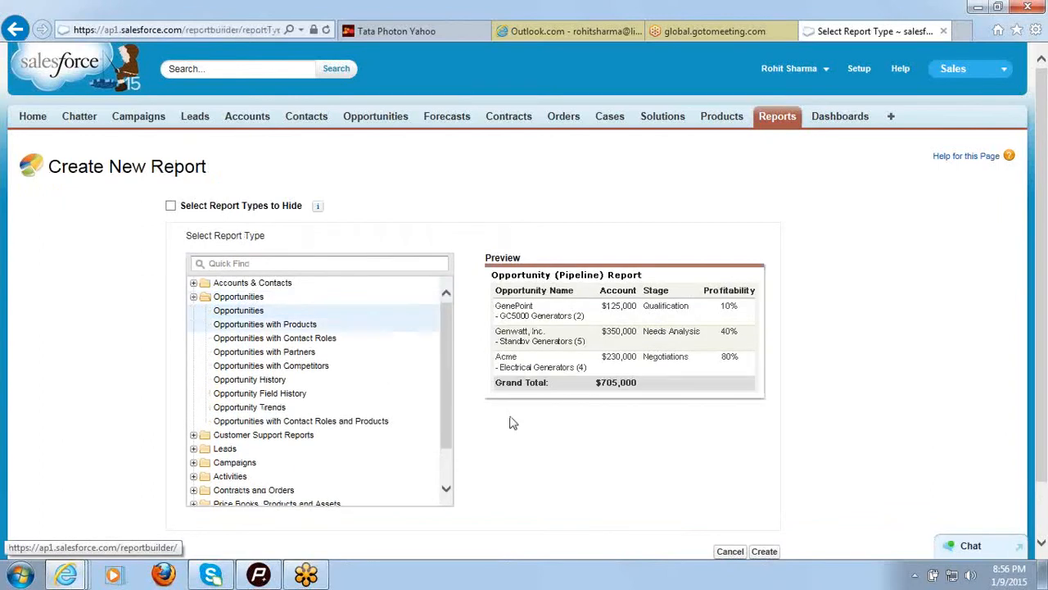
left_click(764, 551)
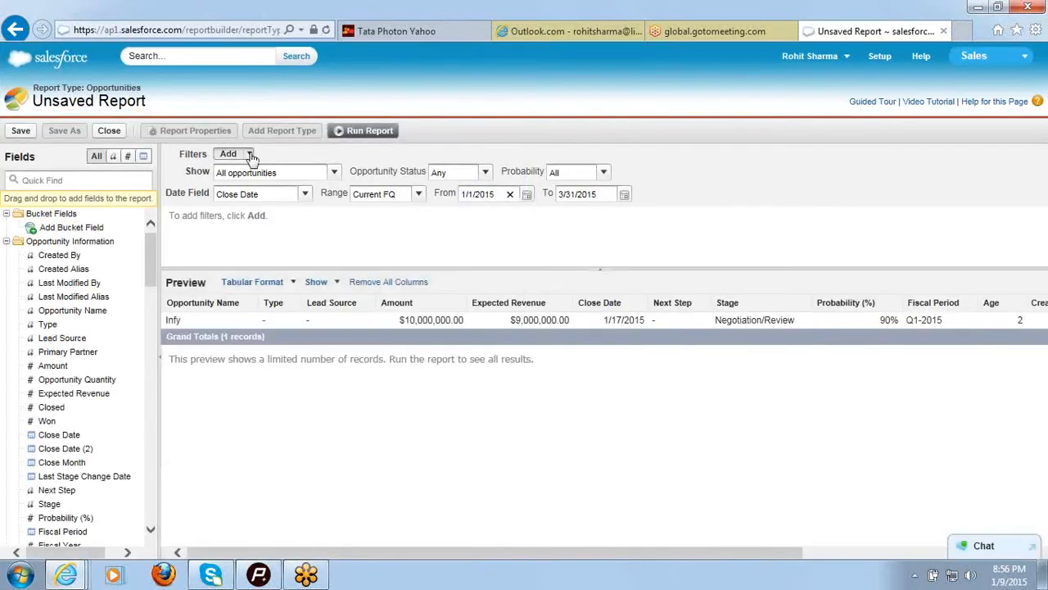
- Try to add a field filter for Amount greater than 100000 to the new report
left_click(250, 155)
left_click(246, 170)
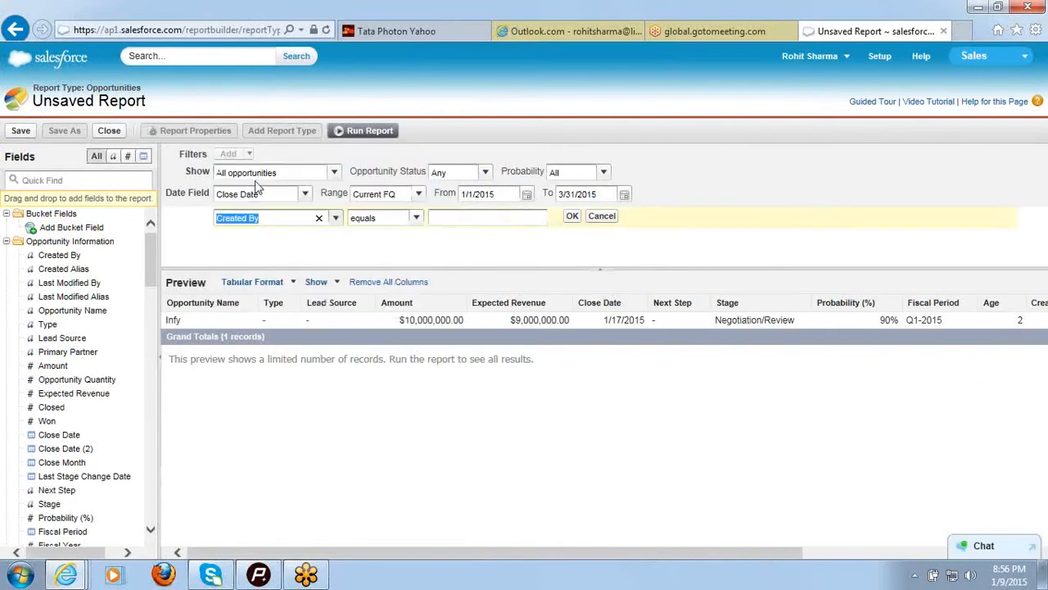
left_click(336, 218)
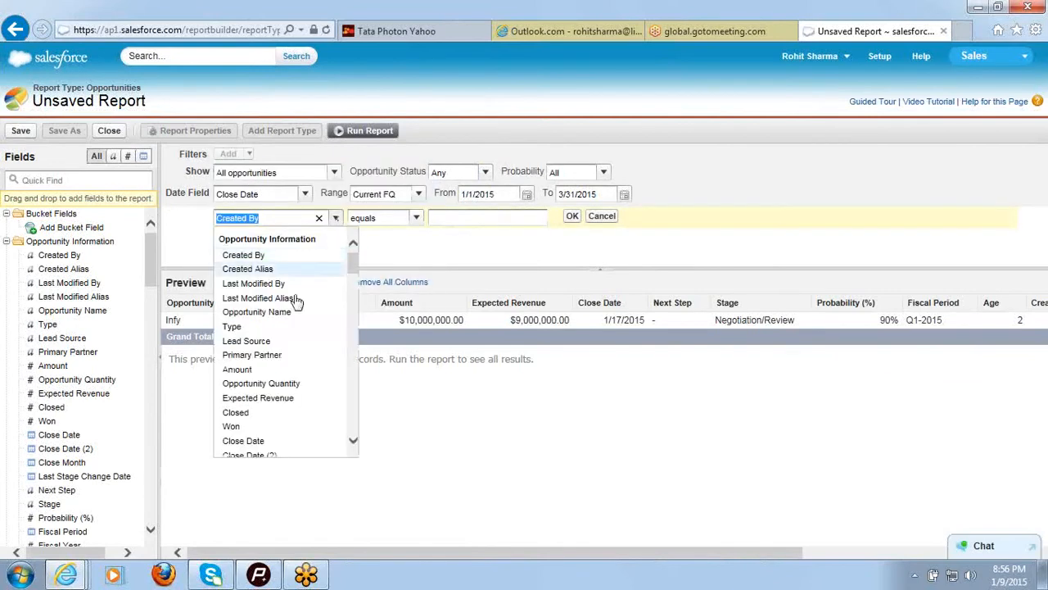
left_click(237, 370)
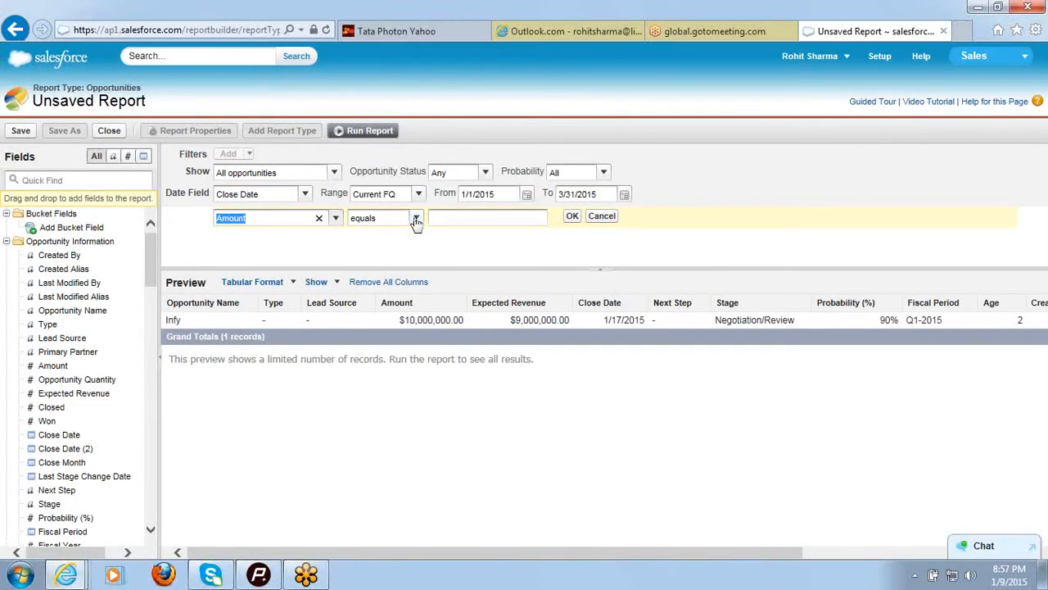
left_click(416, 220)
left_click(398, 274)
left_click(446, 216)
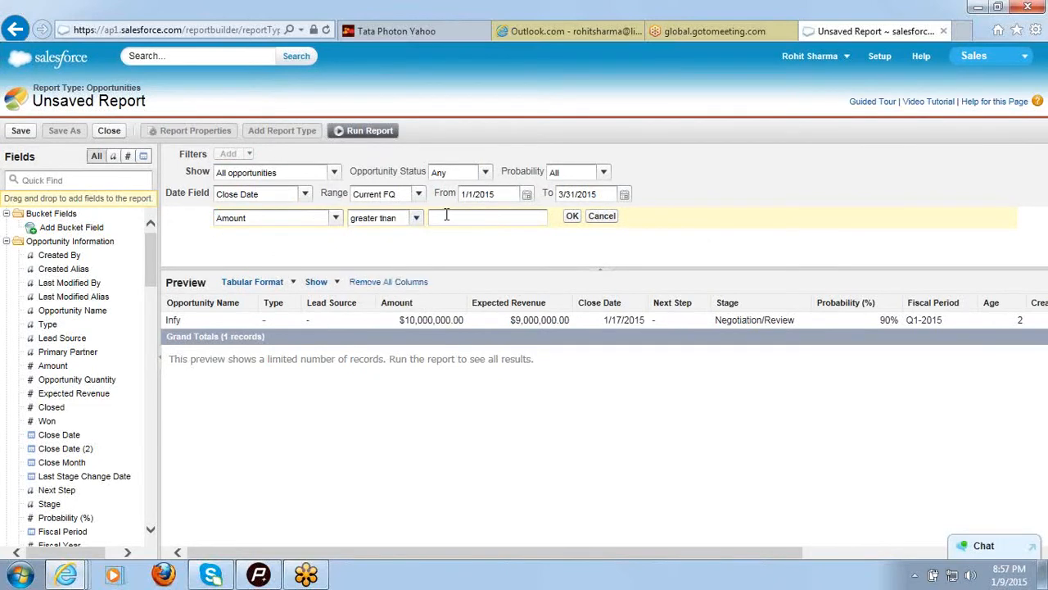
type("100000")
- Set the report's date field to Created Date
left_click(306, 193)
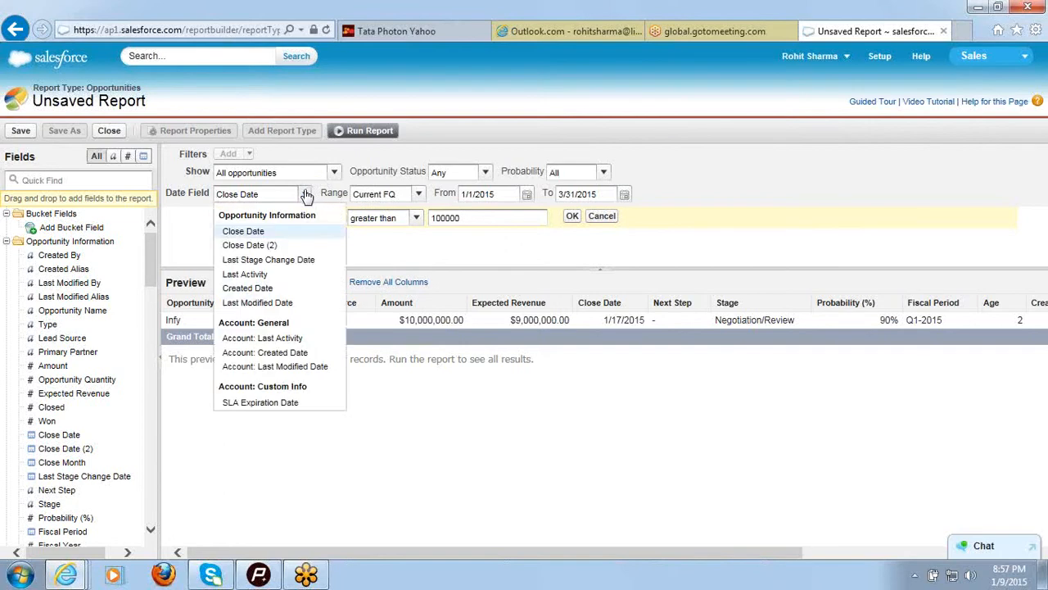
left_click(281, 290)
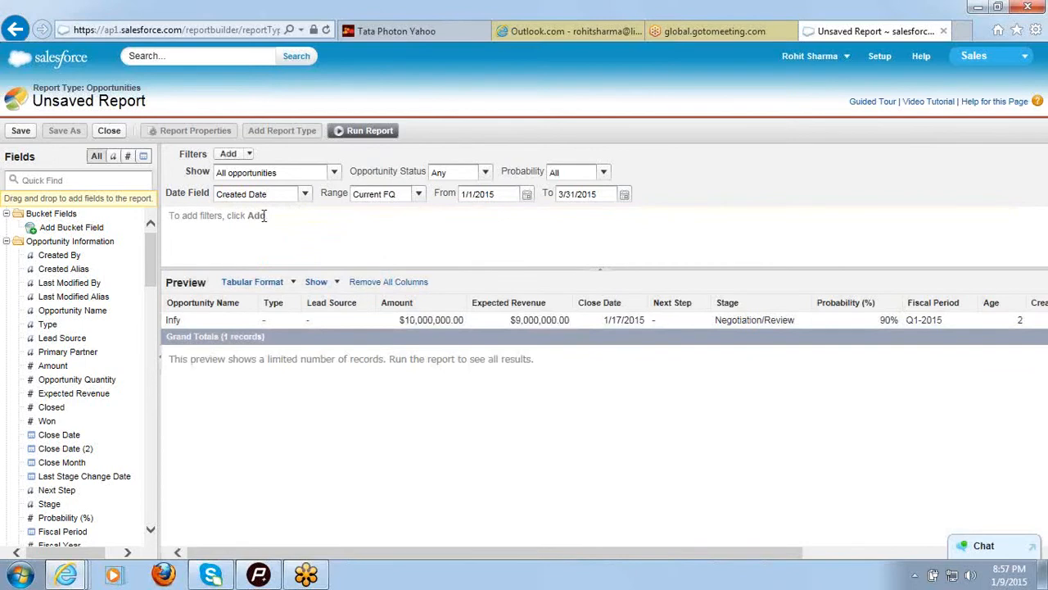
- Try again to filter the opportunities report by Amount greater than 100000
left_click(248, 155)
left_click(252, 171)
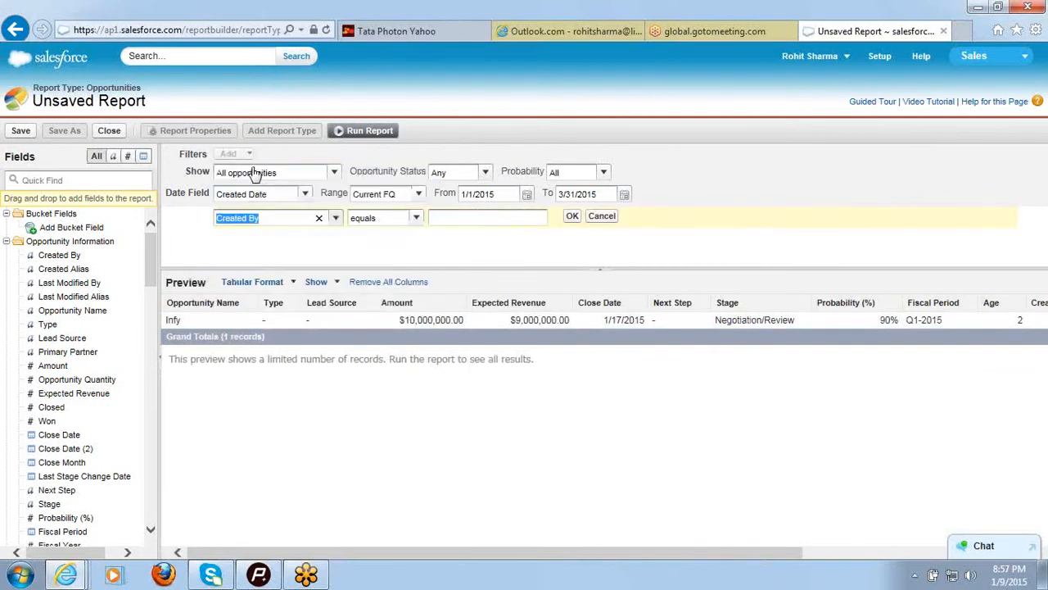
left_click(335, 218)
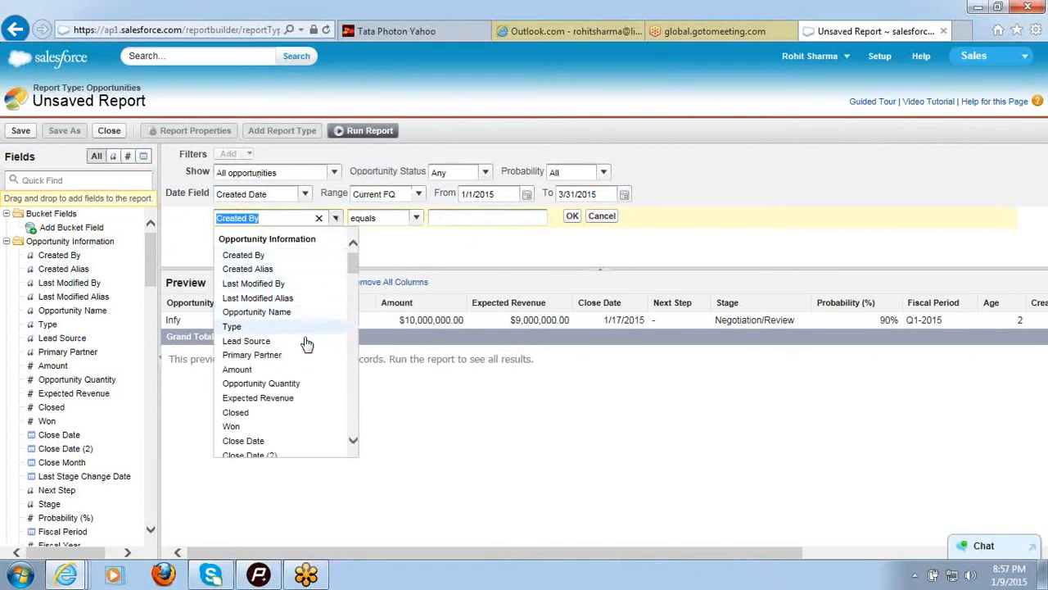
left_click(297, 369)
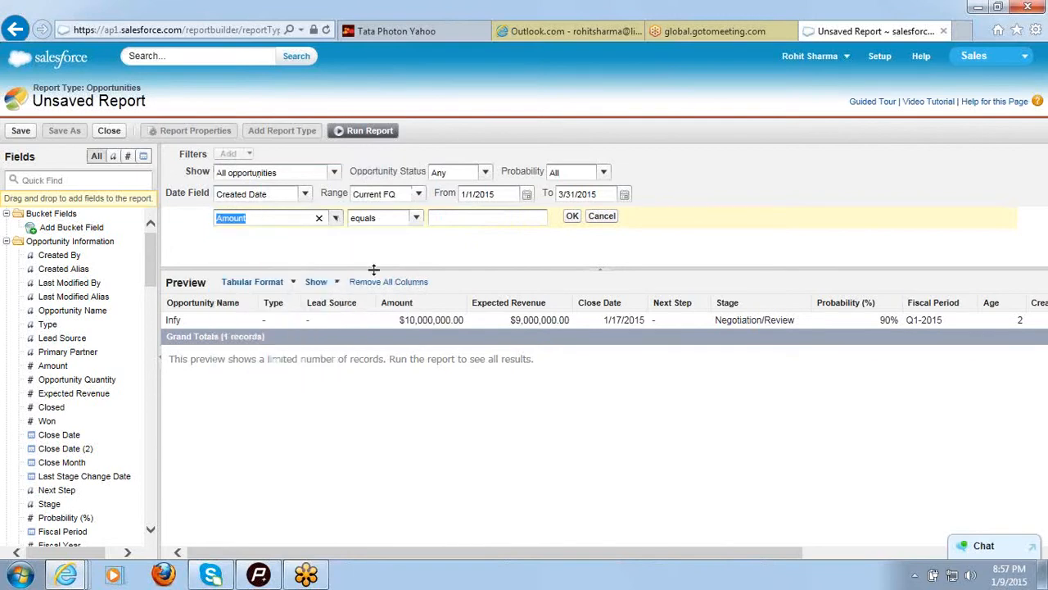
left_click(416, 217)
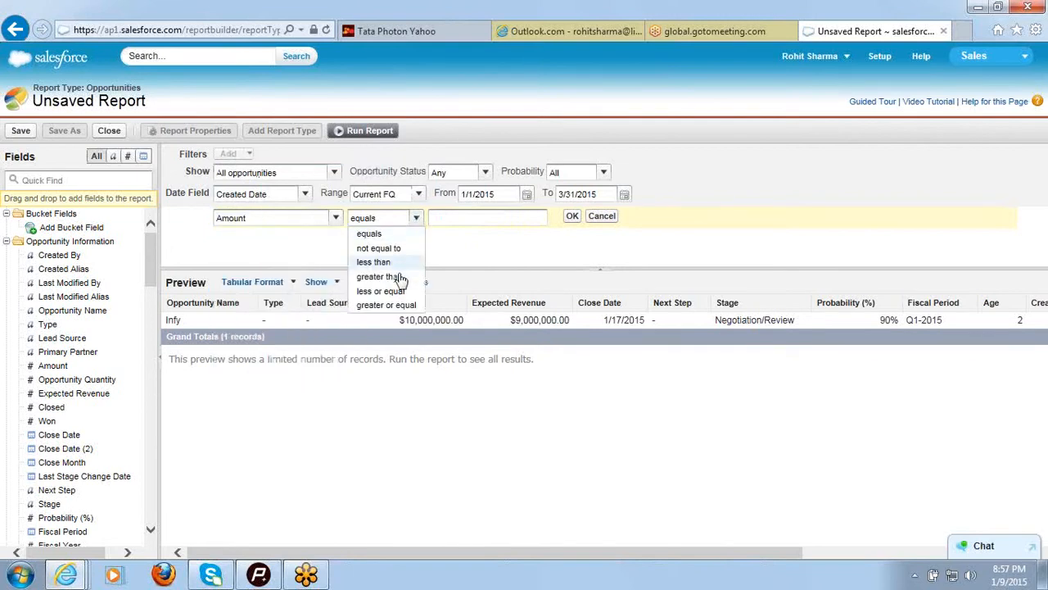
left_click(401, 277)
key("Tab")
type("100000")
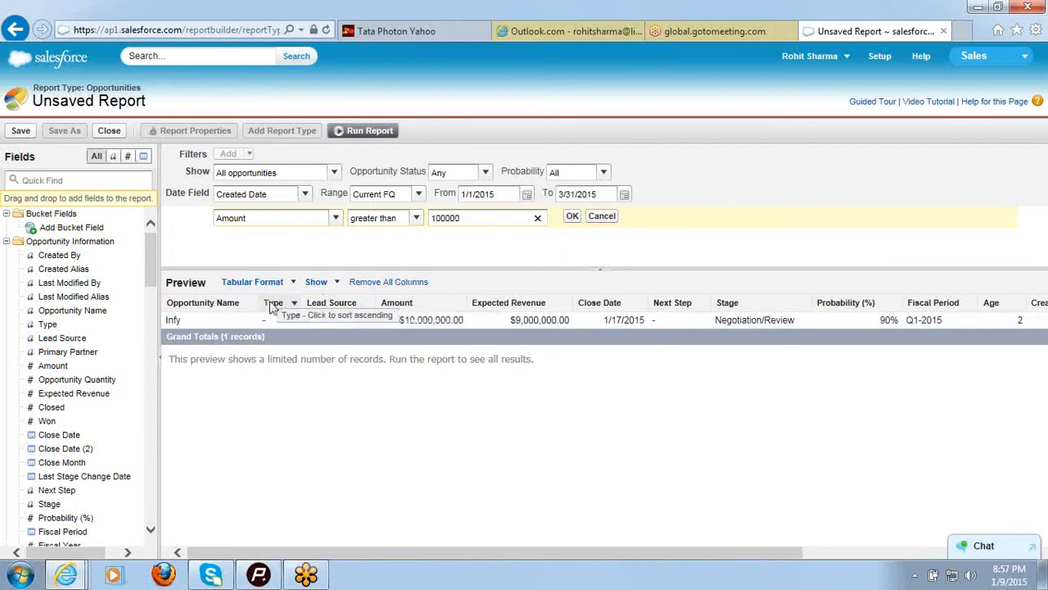
- Remove the Type, Lead Source, Close Date, Next Step, Probability, Fiscal Period, Age, Owner Role and Account Name columns and run the report
left_click_drag(272, 305, 71, 352)
left_click_drag(275, 304, 95, 382)
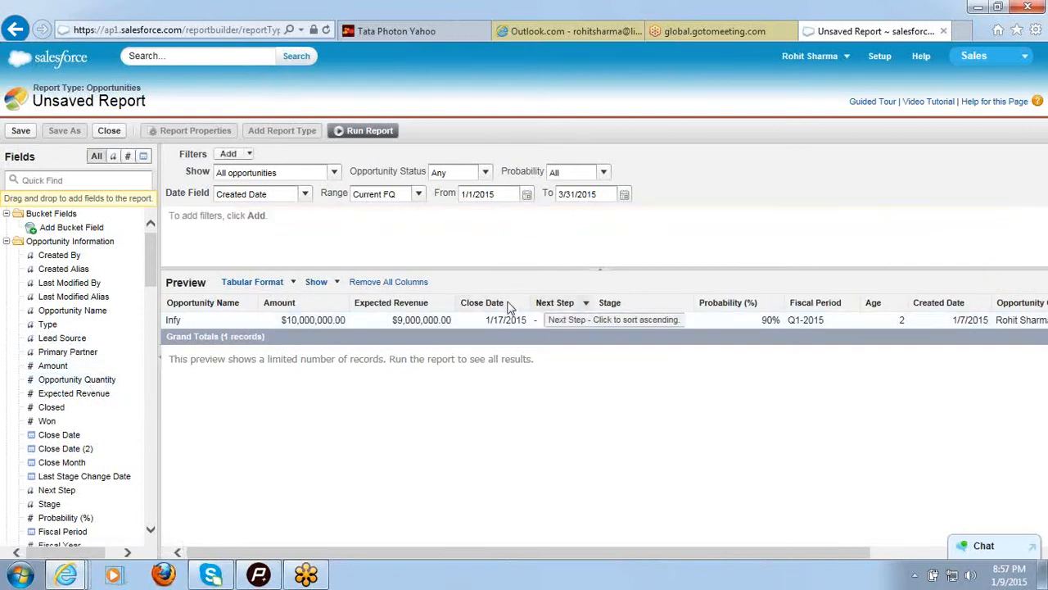
left_click_drag(498, 305, 122, 402)
left_click_drag(482, 302, 37, 397)
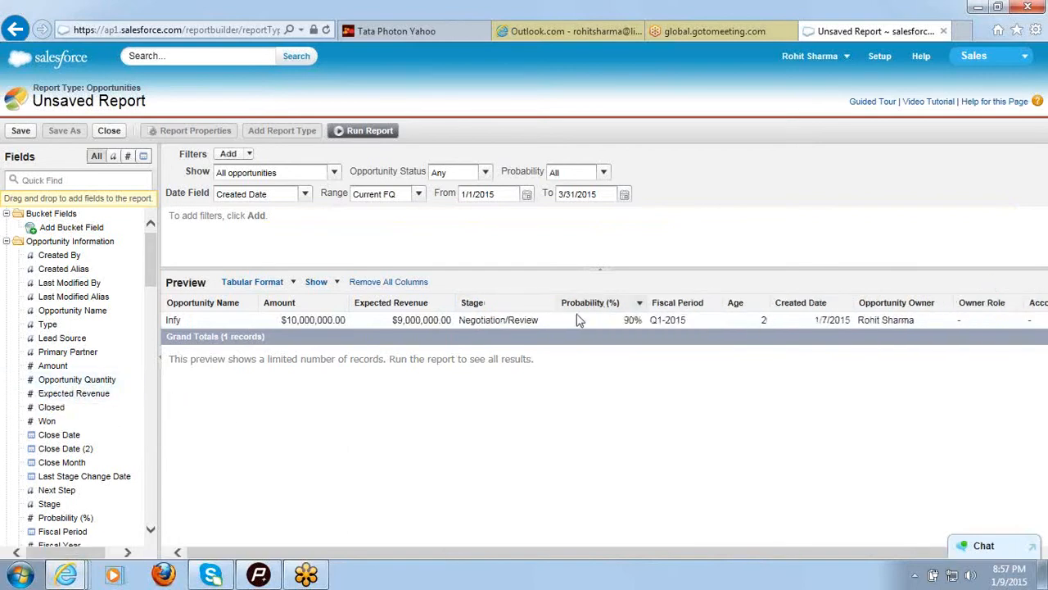
left_click_drag(582, 302, 57, 354)
left_click_drag(581, 303, 69, 347)
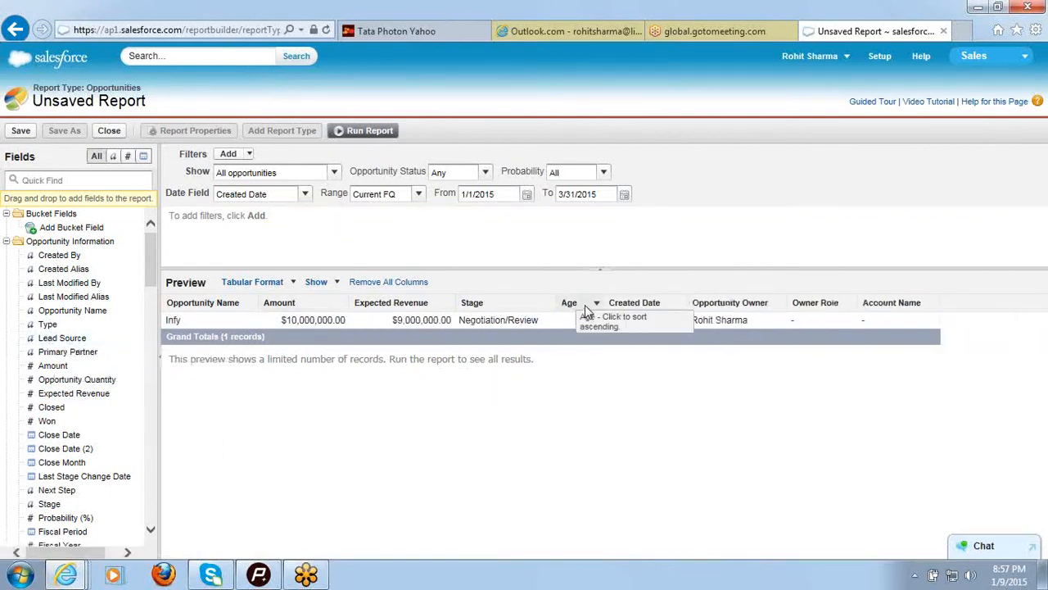
left_click_drag(586, 305, 42, 372)
left_click_drag(767, 303, 51, 358)
left_click(353, 132)
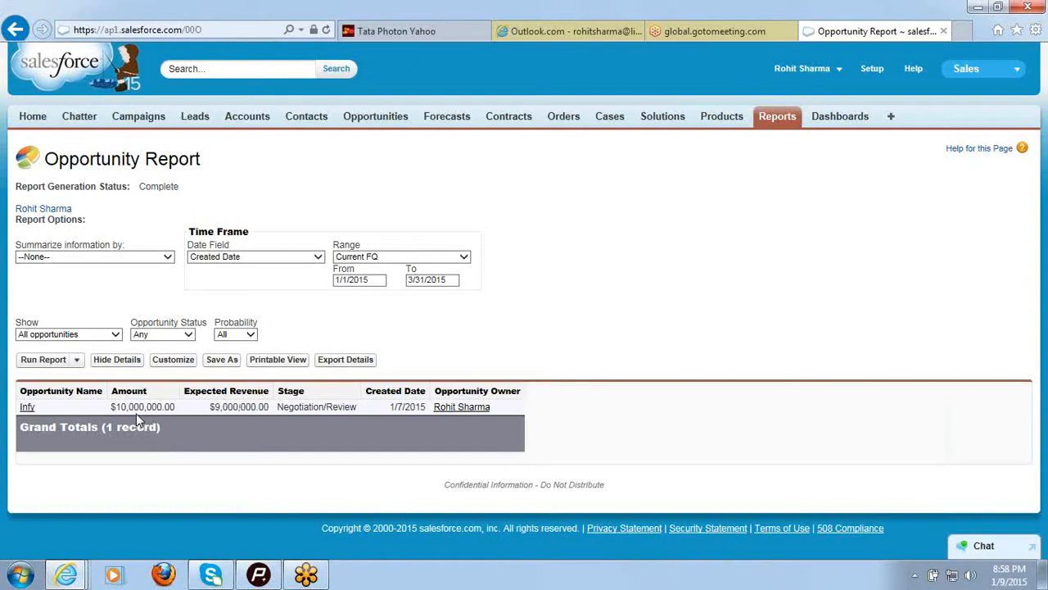
- Check the recent opportunities on the Opportunities home page and return to Reports
left_click(363, 122)
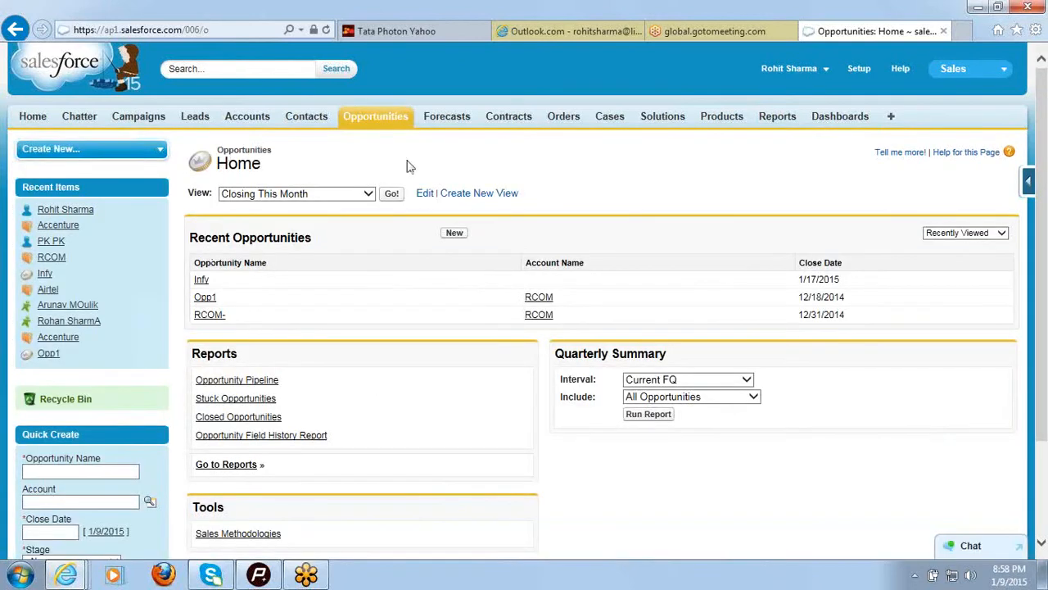
left_click(778, 121)
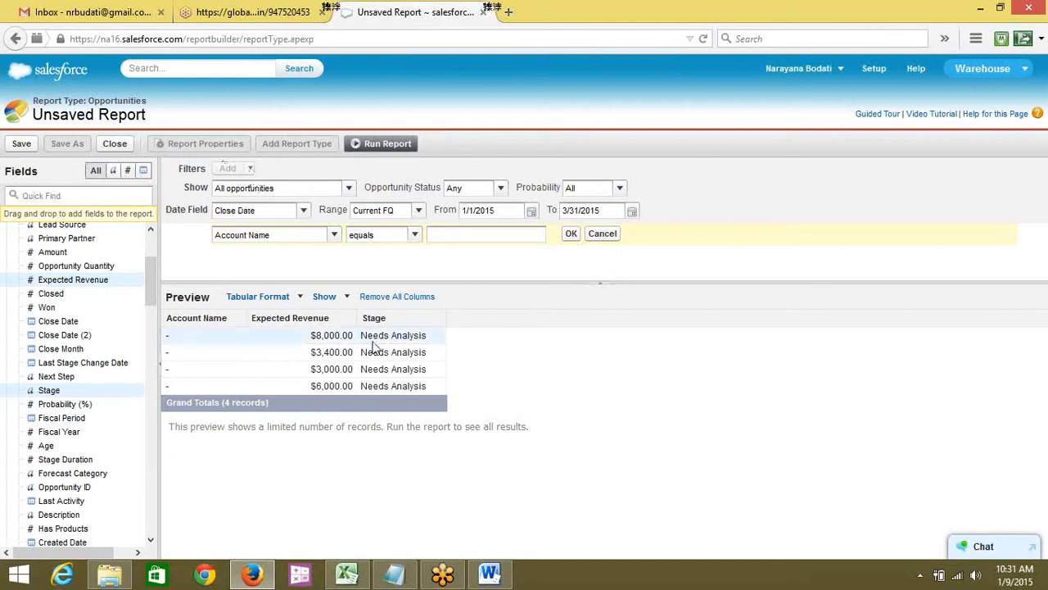
- Set the Close Date range of the unsaved opportunities report to All Time
left_click(416, 213)
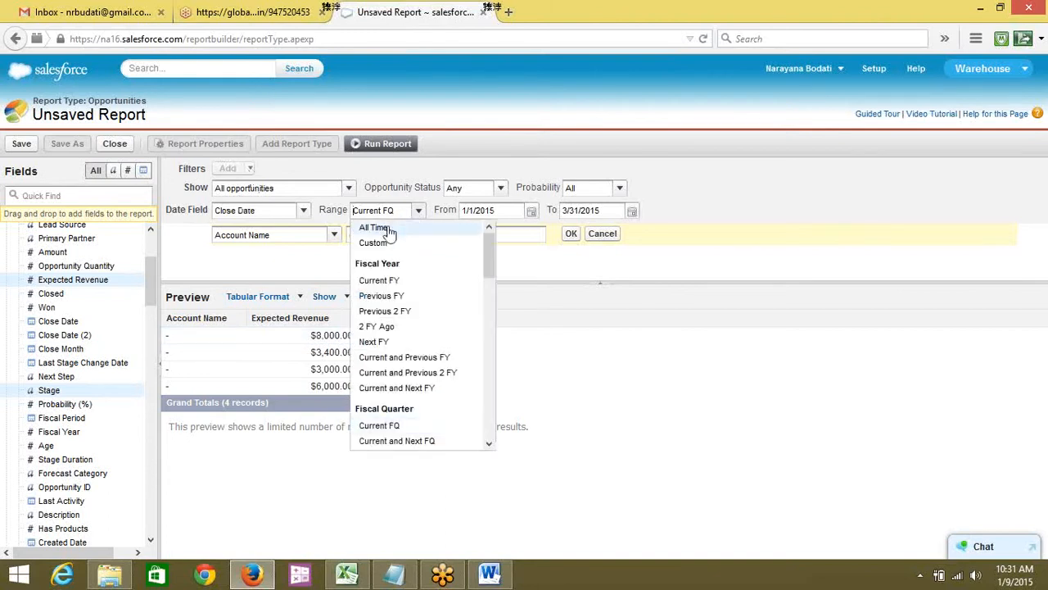
left_click(390, 230)
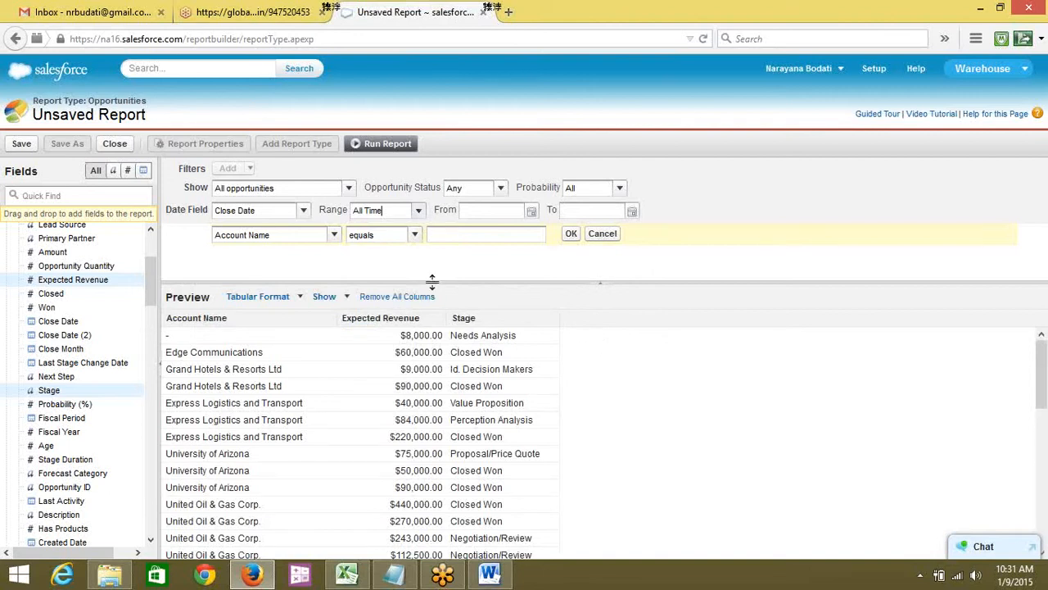
- Add a filter to the opportunities report for Amount greater than 100000
left_click(333, 237)
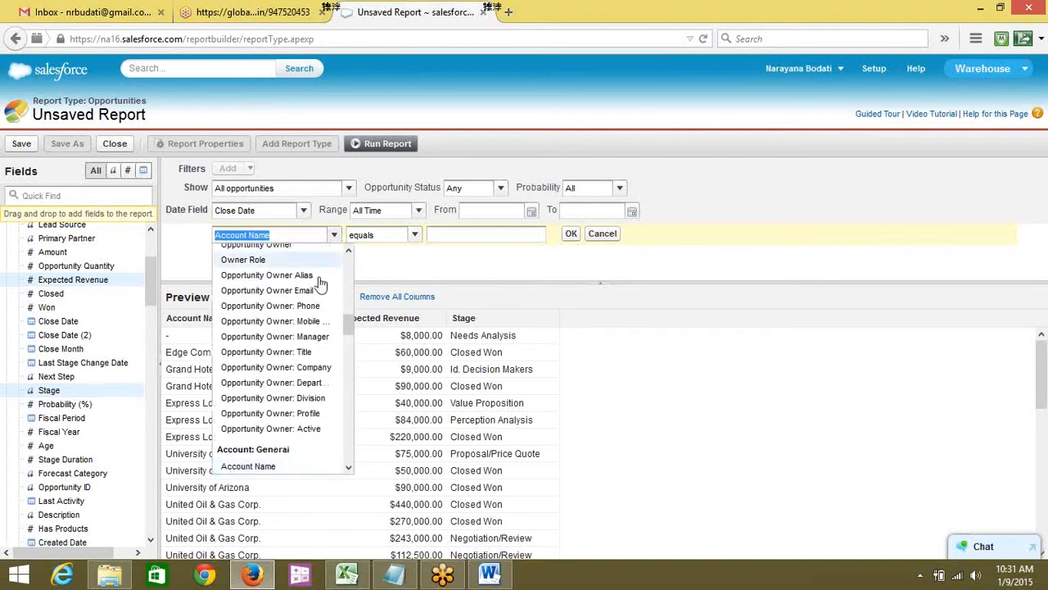
key("Up")
key("Up")
key("Up")
key("Up")
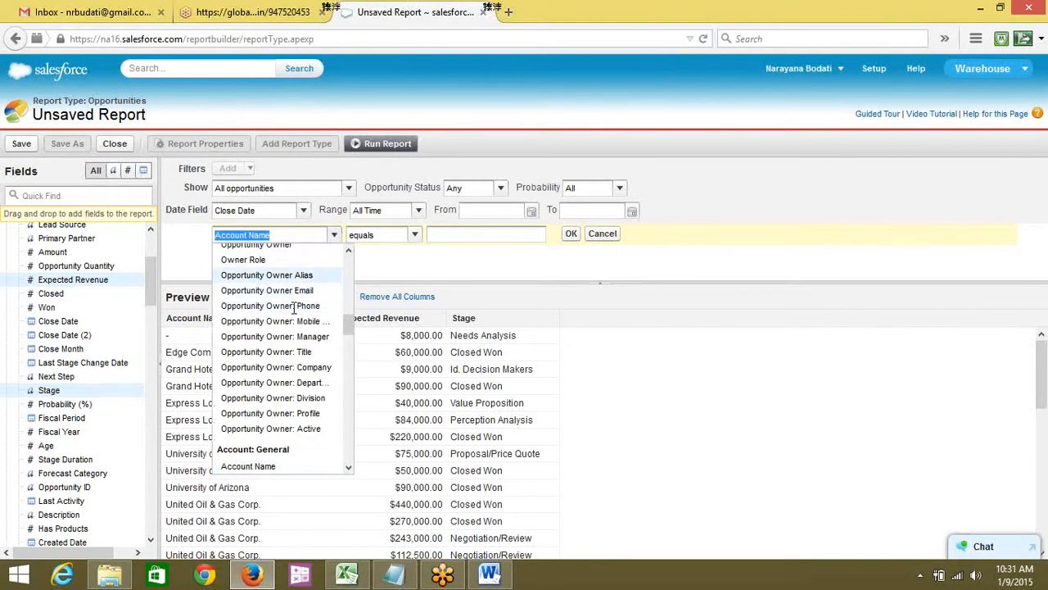
key("Page_Up")
key("Up")
key("Up")
key("Up")
key("Up")
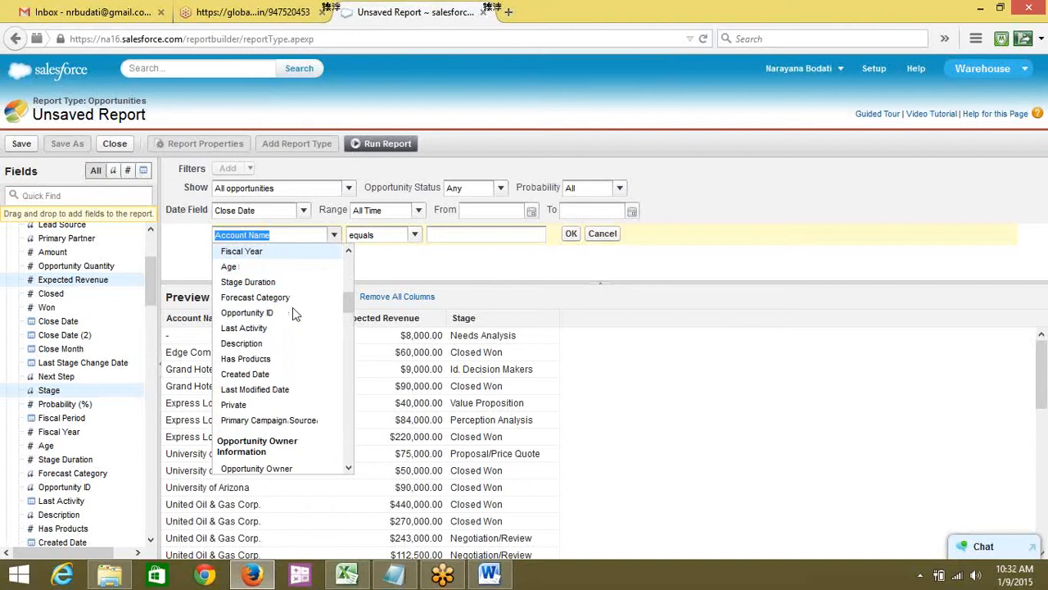
key("Up")
key("Up")
key("Up")
key("Up")
key("Up")
key("Up")
key("Up")
key("Up")
key("Up")
key("Up")
key("Up")
key("Up")
key("Up")
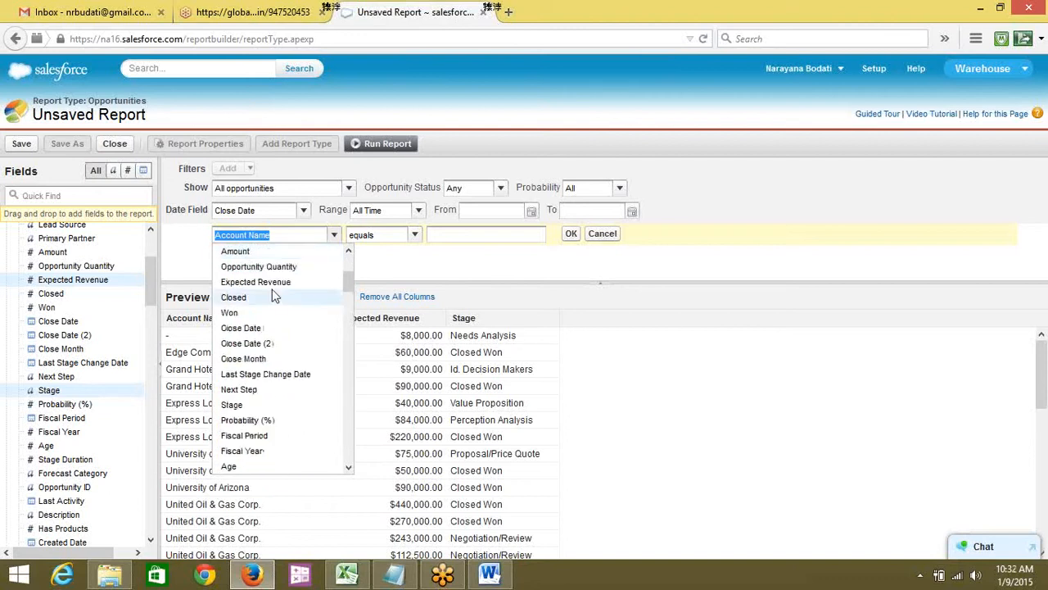
left_click(260, 253)
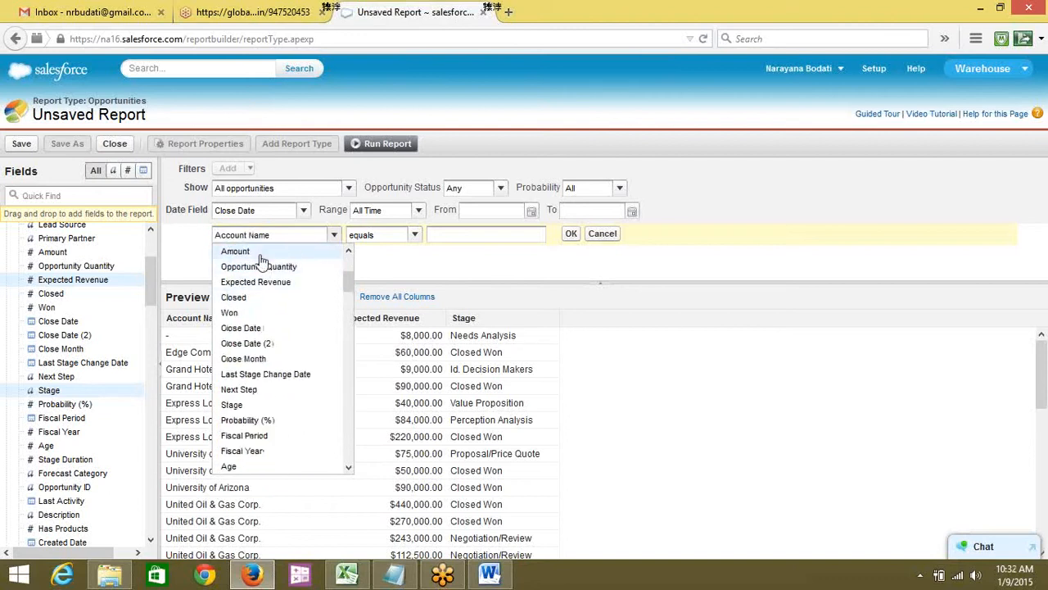
left_click(414, 236)
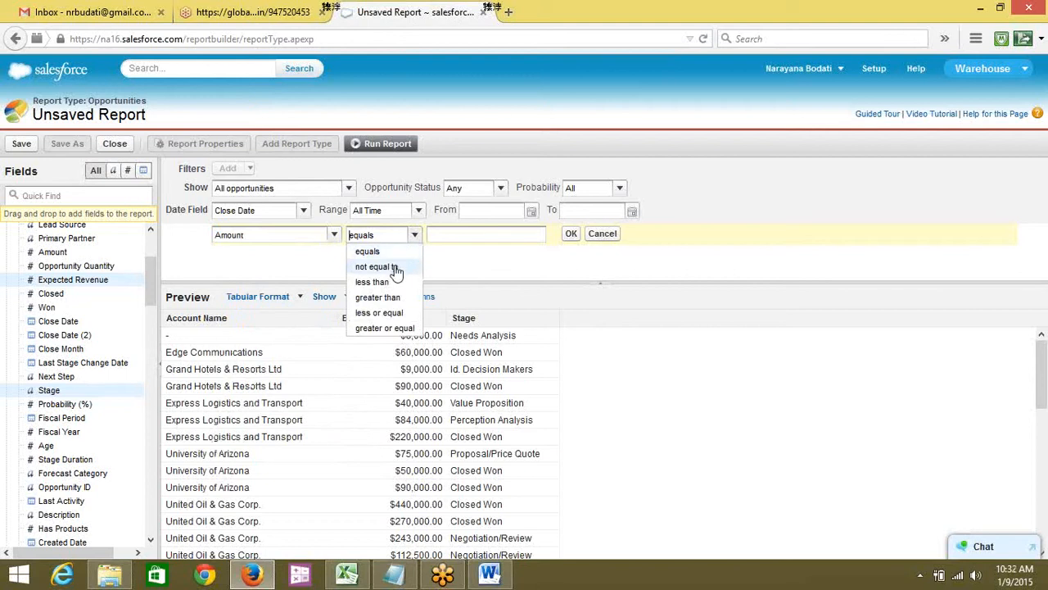
left_click(391, 297)
left_click(473, 236)
type("1000000")
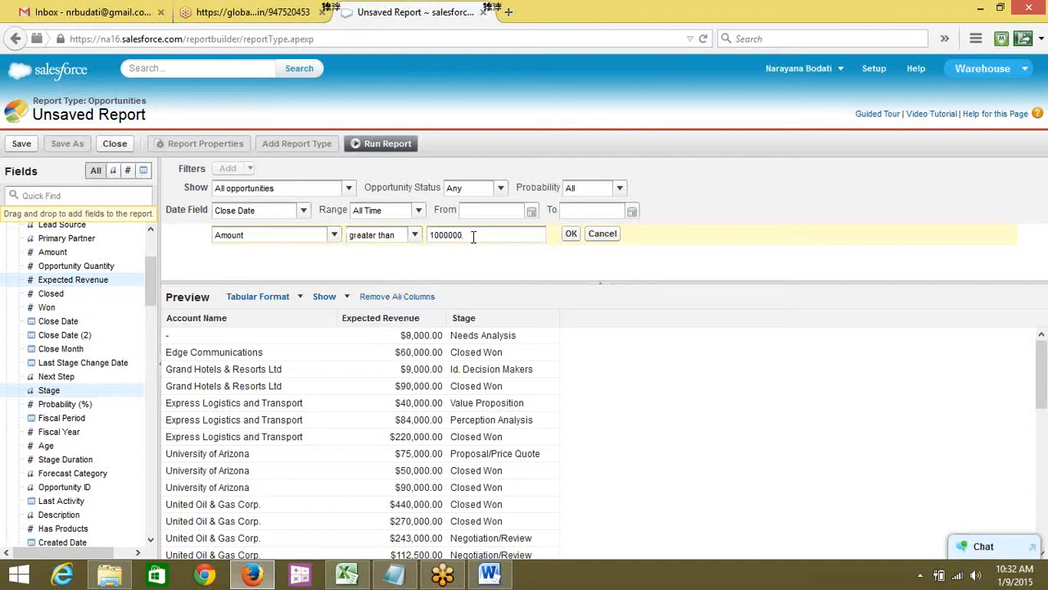
key("BackSpace")
left_click(572, 235)
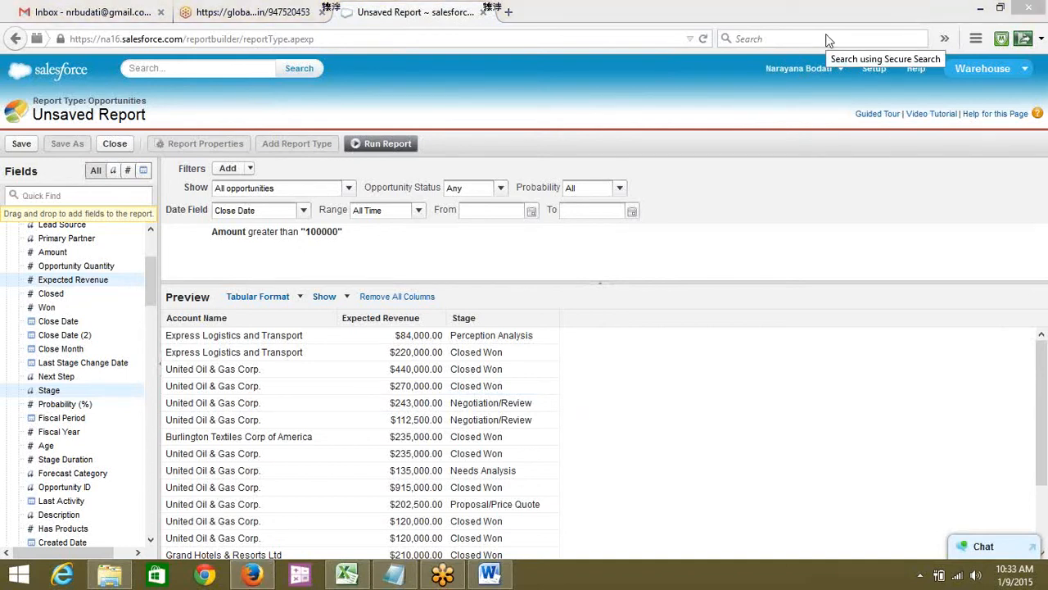
key("super+c")
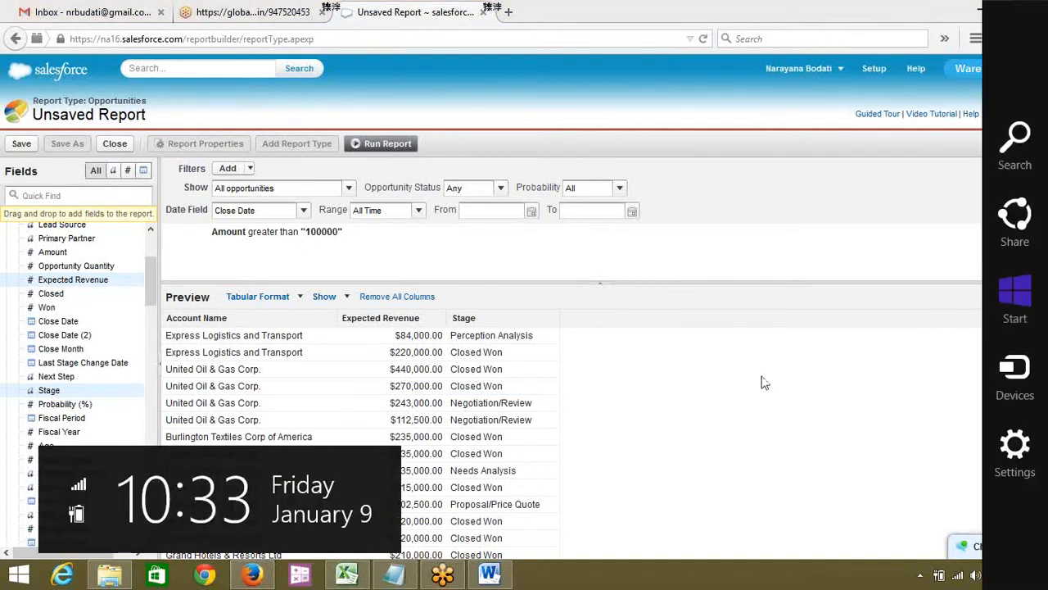
left_click(763, 383)
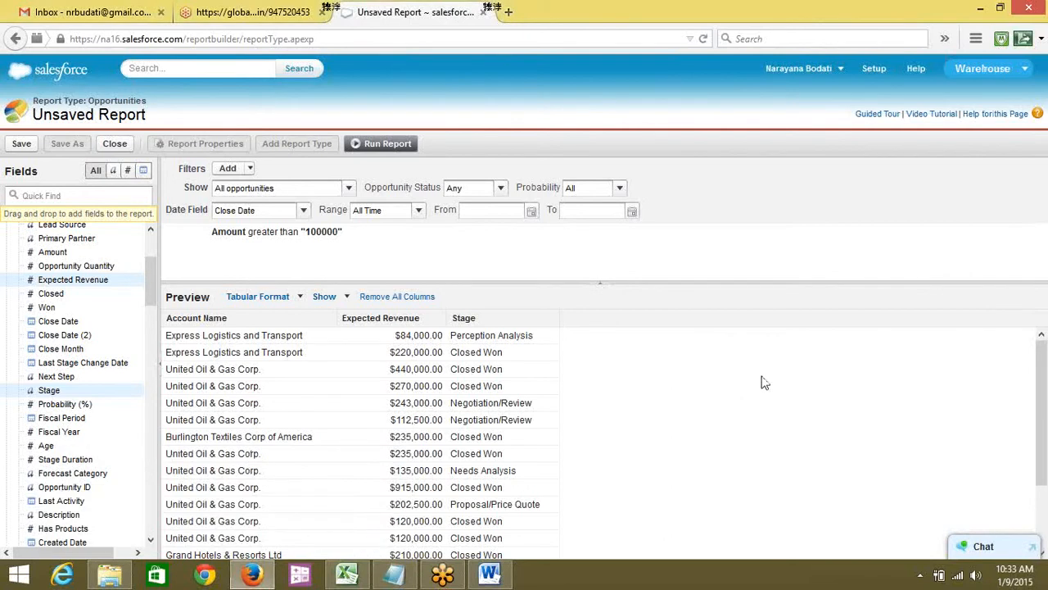
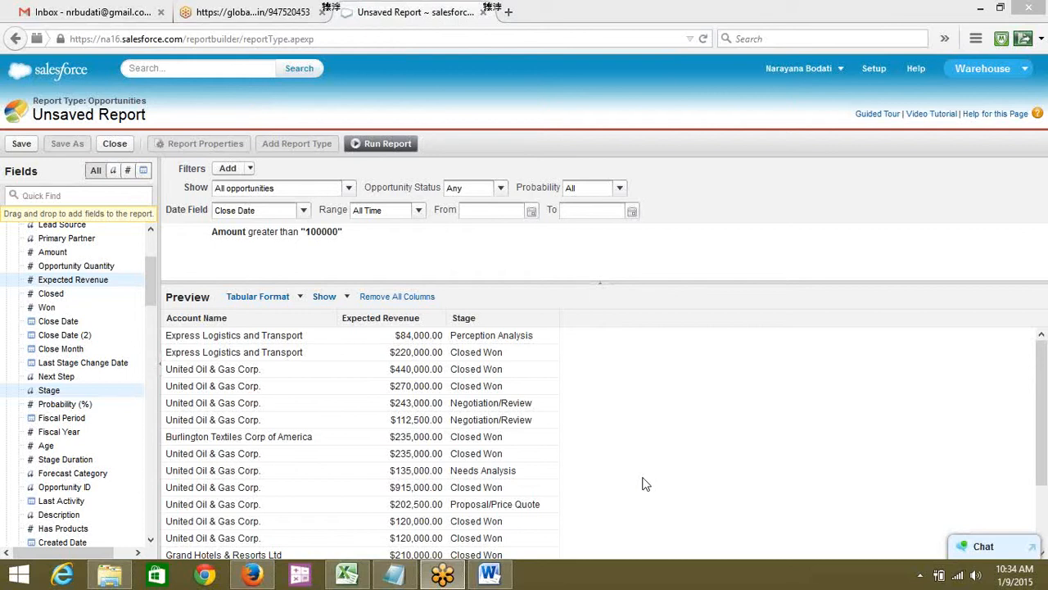
key("alt+Tab")
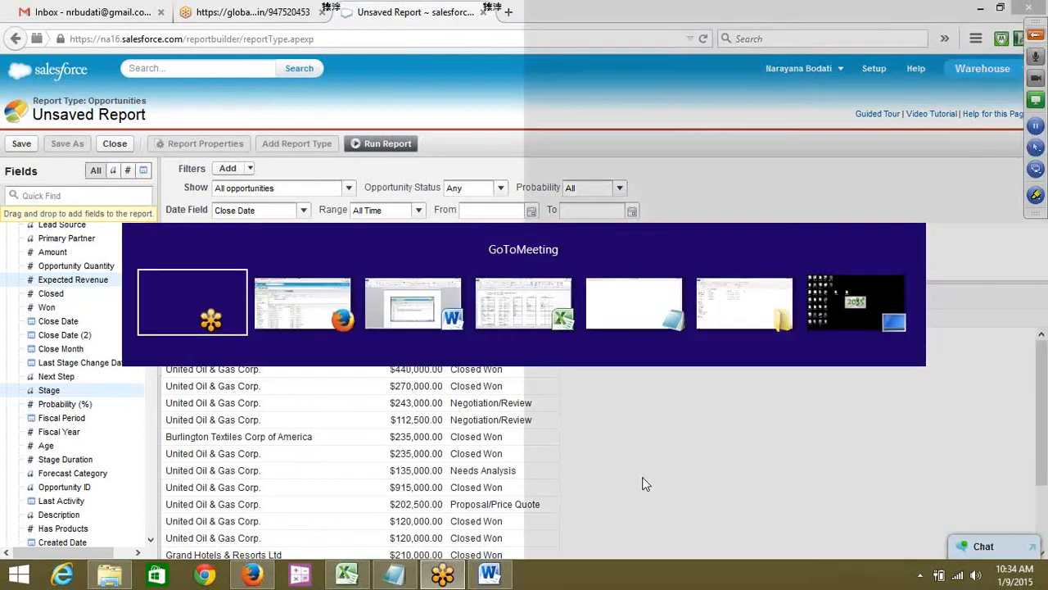
key("alt+Tab")
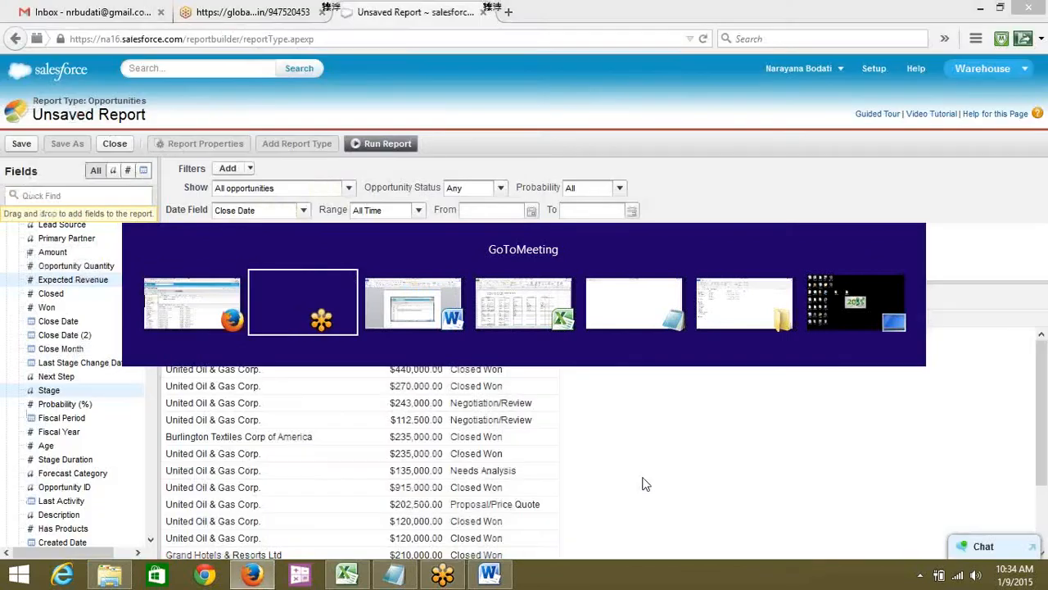
key("alt+Tab")
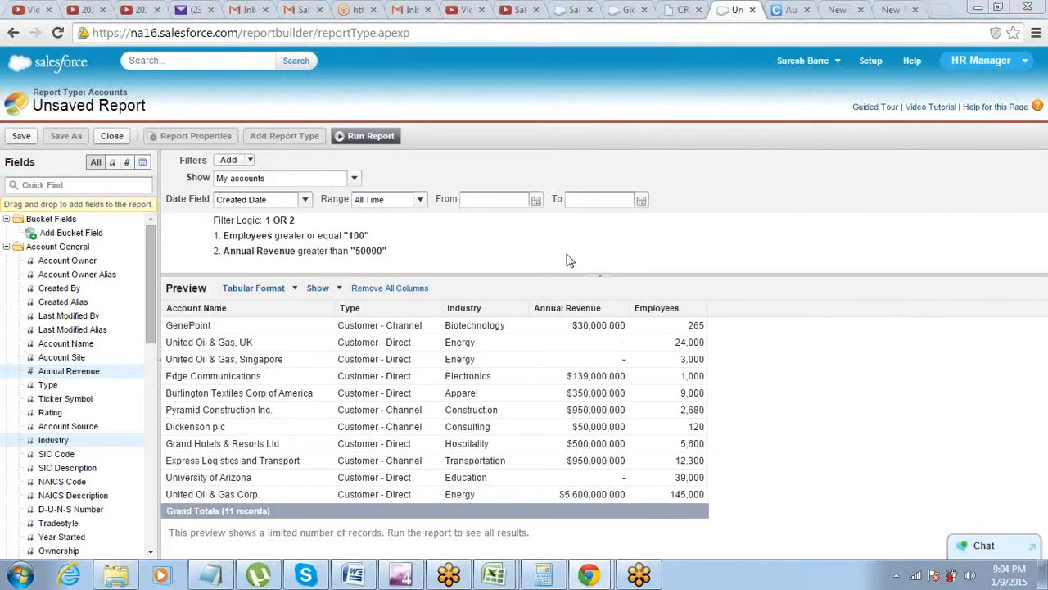
- Switch to the Notepad notes and add the lines "Tabular Format" and "Summary Format" below the filter note
left_click(209, 577)
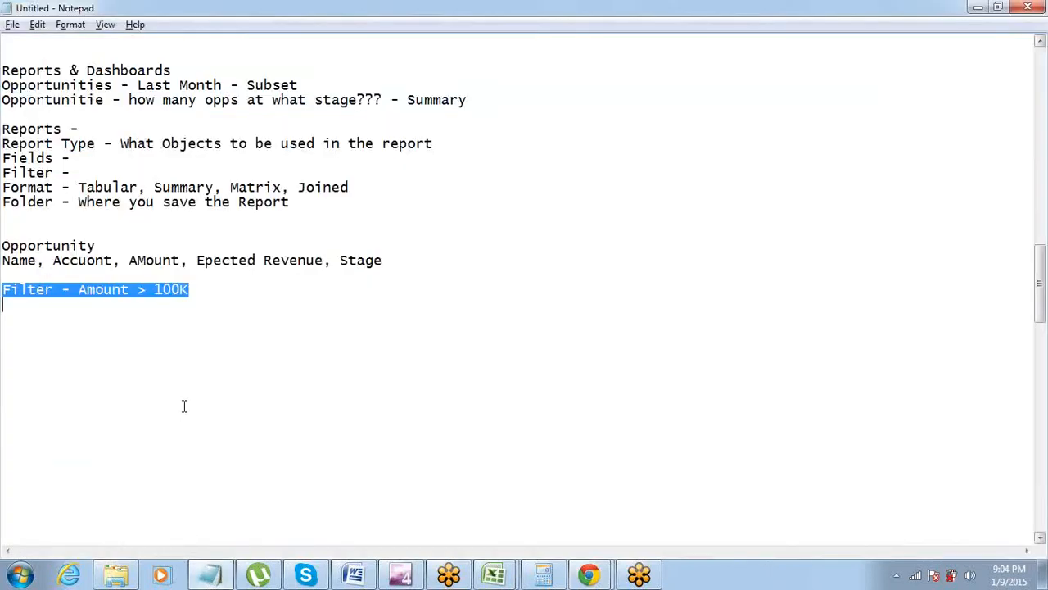
left_click(250, 289)
key("Return")
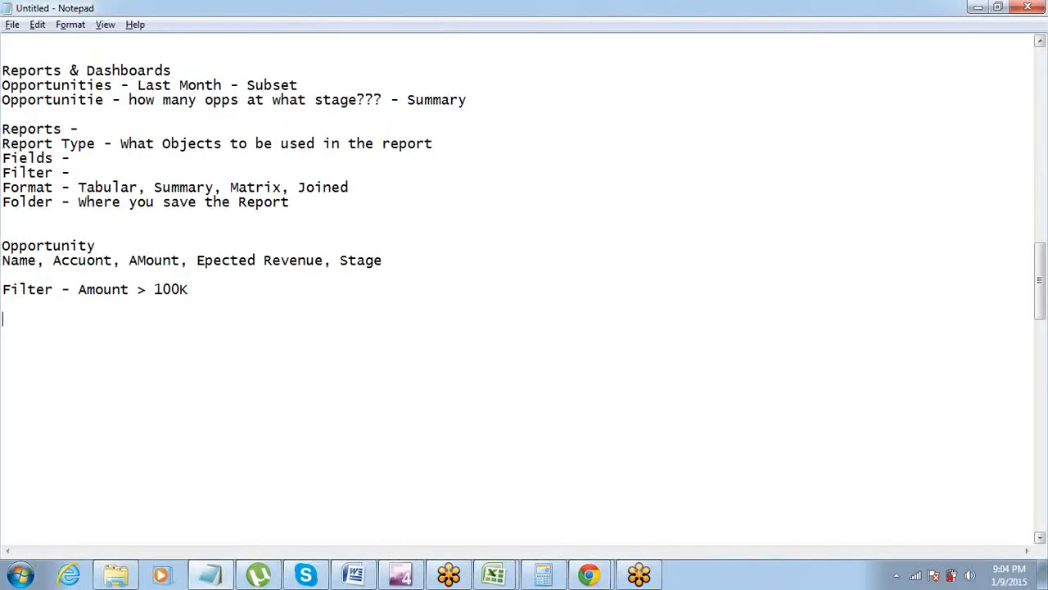
type("Tabular Format")
key("Return")
type("Summary ")
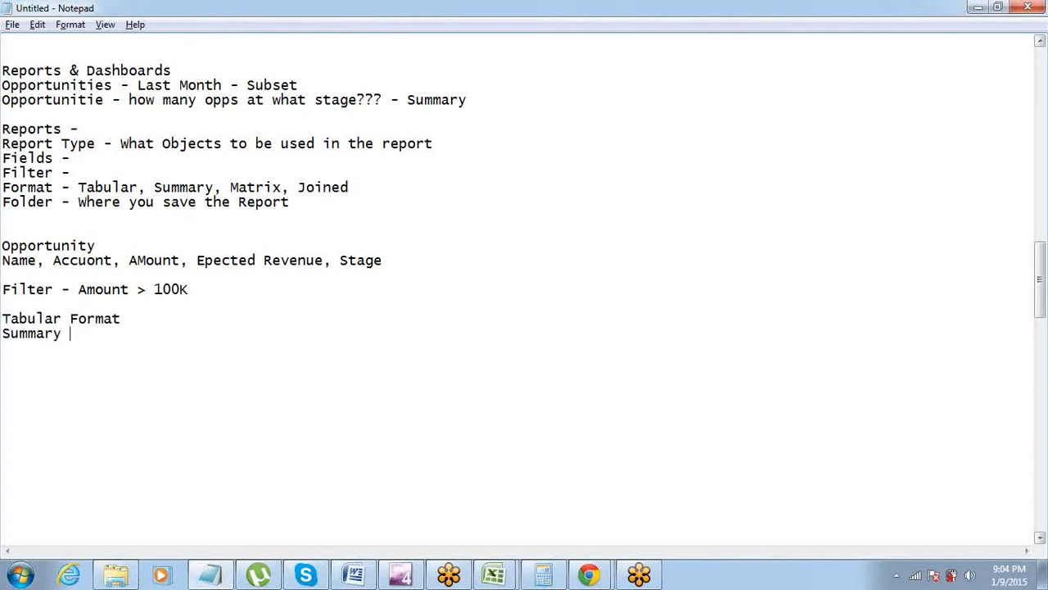
type("Foramat")
key("Left")
key("BackSpace")
- Add the indented note "Categrize all opportunities by Stage" under Summary Format and highlight it
key("Return")
key("Tab")
type("Categrize")
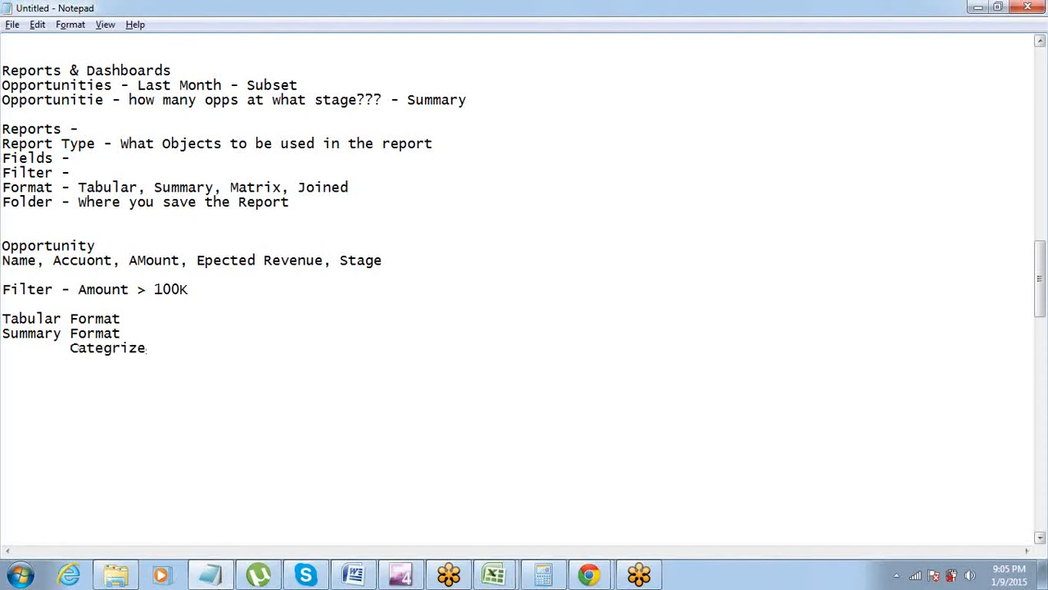
type(": all opportunities by ")
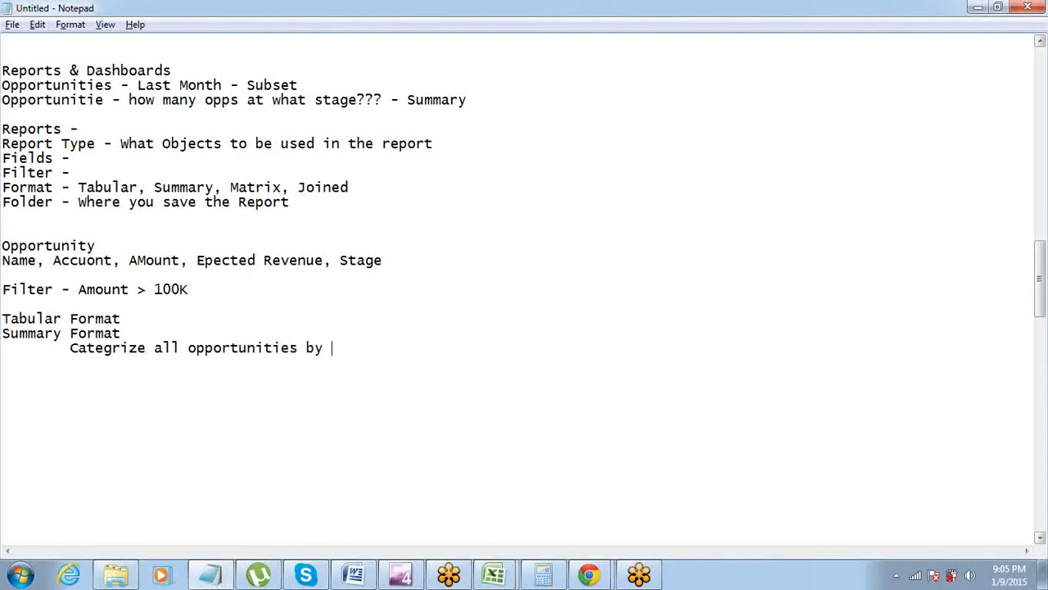
type("Stage")
key("ctrl+shift+Left")
key("ctrl+shift+Left")
key("ctrl+shift+Left")
key("ctrl+shift+Left")
key("ctrl+shift+Left")
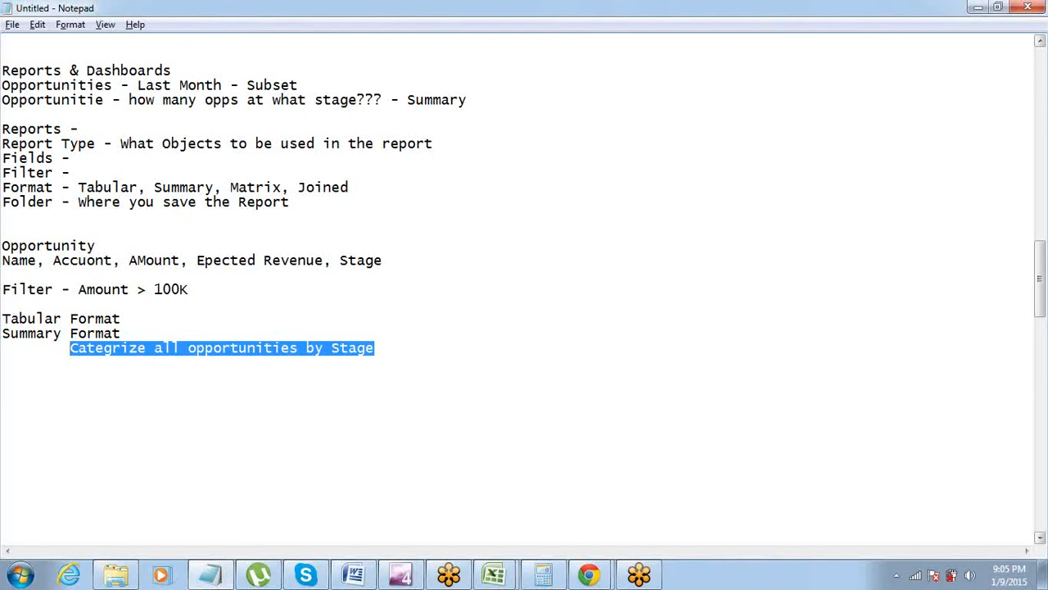
- Switch to Salesforce in Chrome, leave the unsaved Accounts report and look through the Setup home page
mouse_move(592, 576)
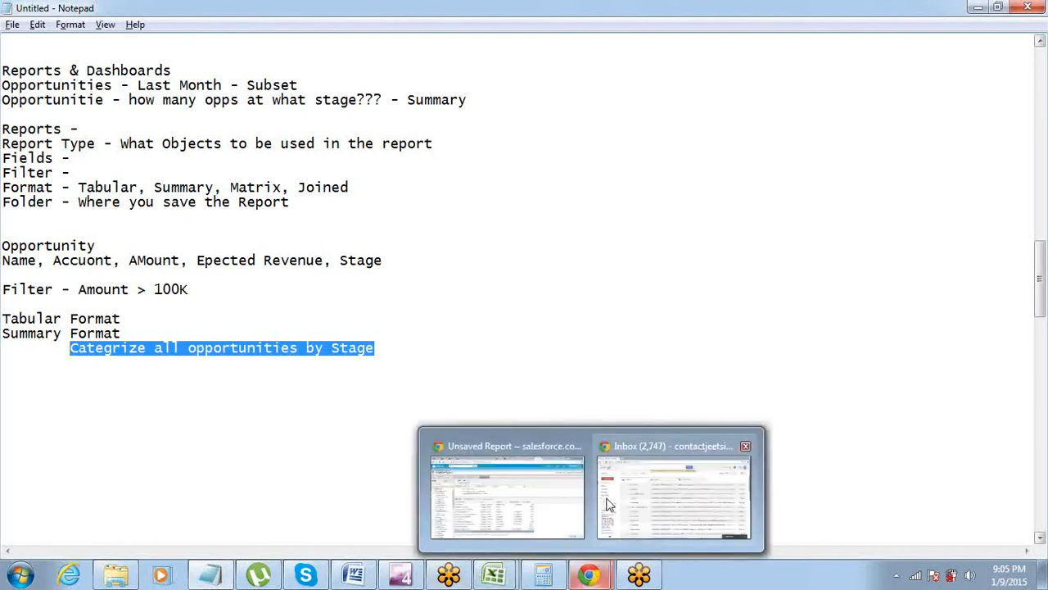
left_click(507, 443)
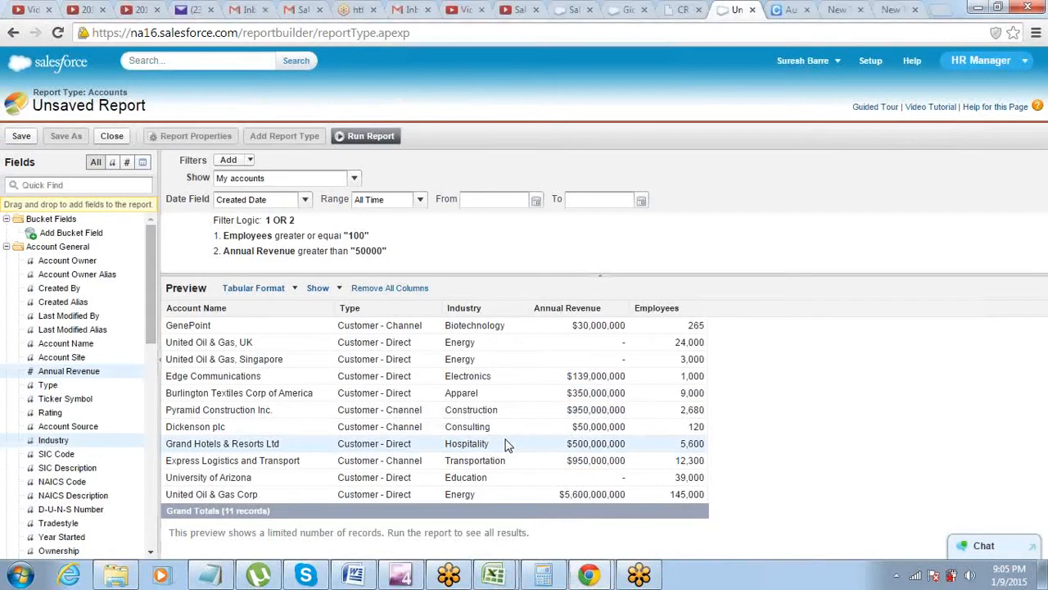
left_click(871, 62)
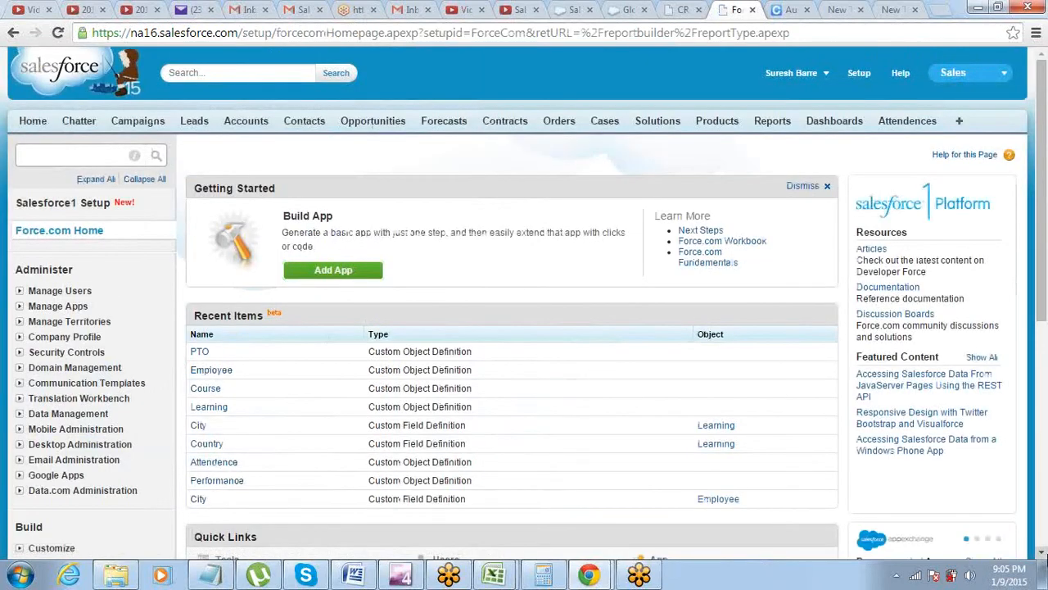
left_click(1042, 554)
left_click(1042, 554)
left_click(1042, 554)
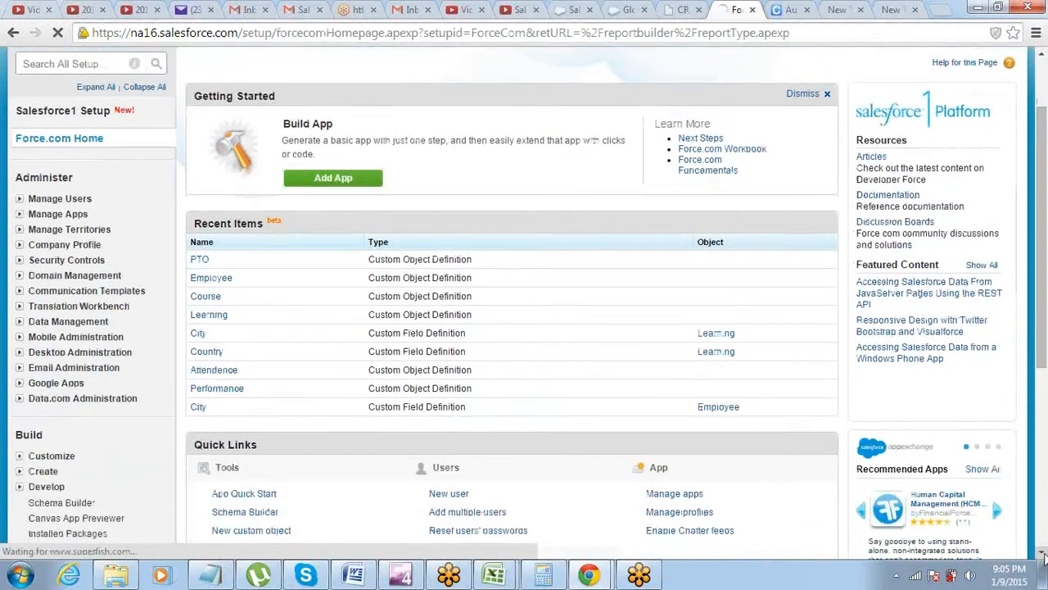
left_click(1042, 554)
left_click(1042, 553)
left_click(1043, 554)
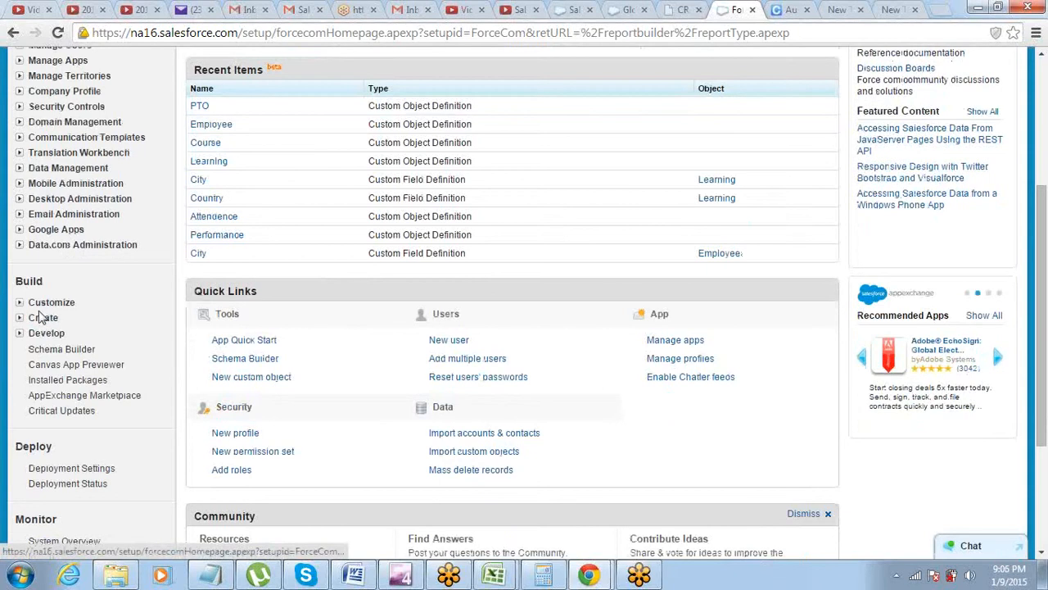
left_click_drag(1042, 369, 1036, 238)
- Create a new report from the Opportunities report type
left_click(772, 123)
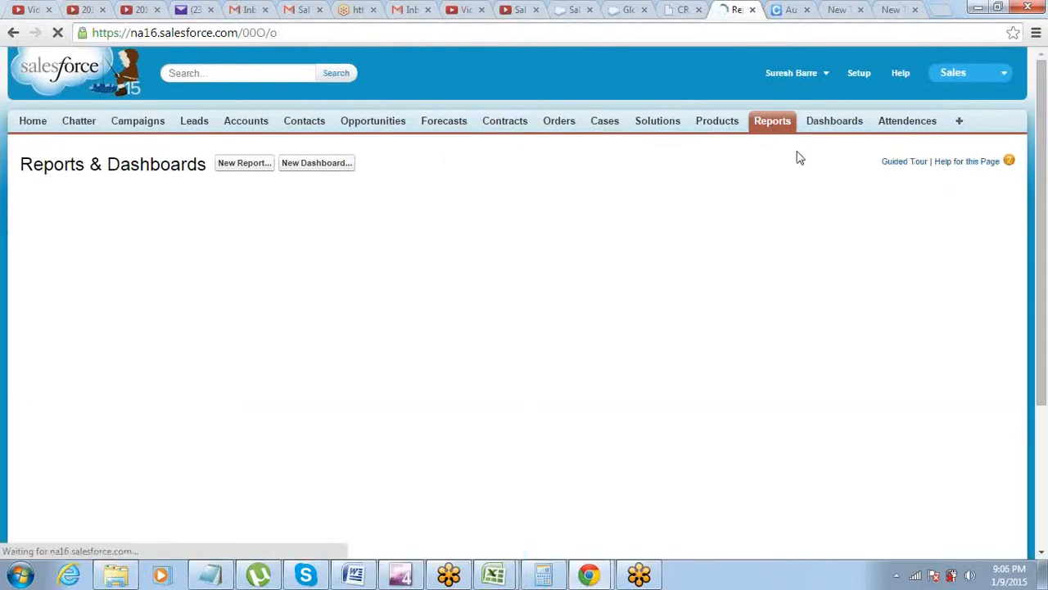
left_click(245, 163)
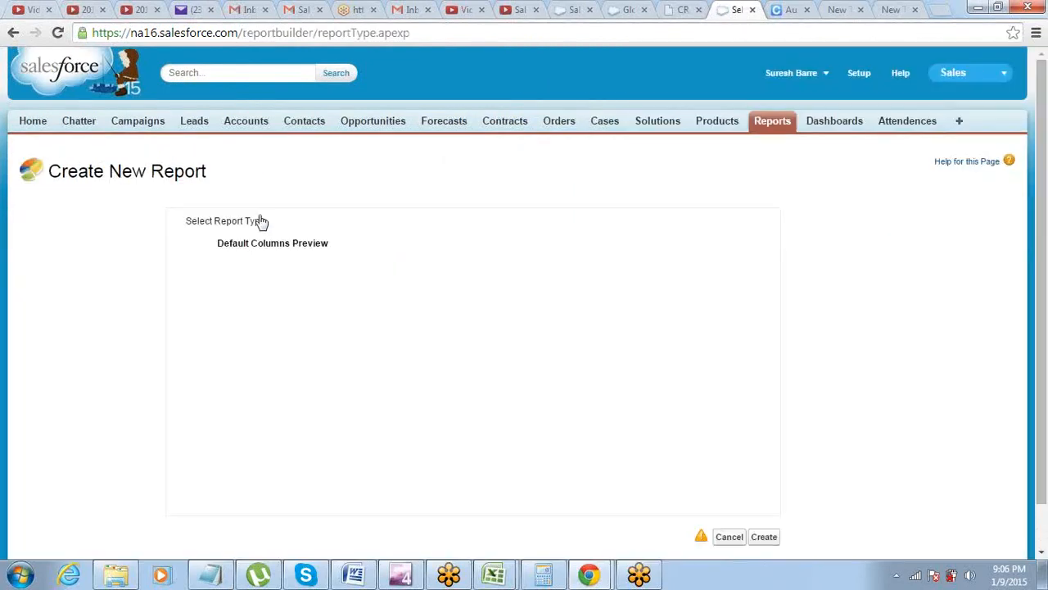
left_click(194, 301)
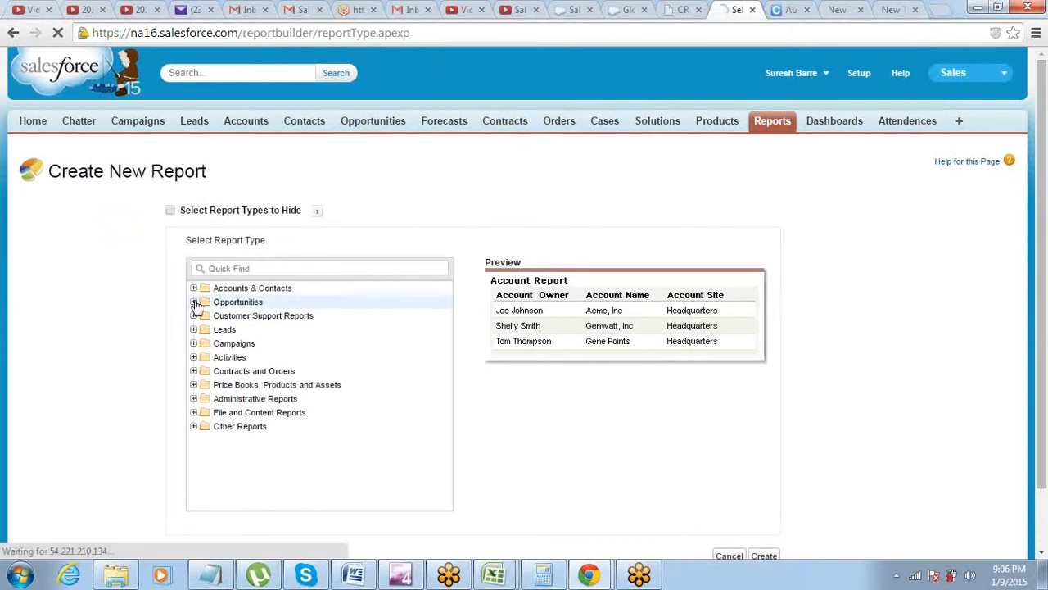
left_click(241, 318)
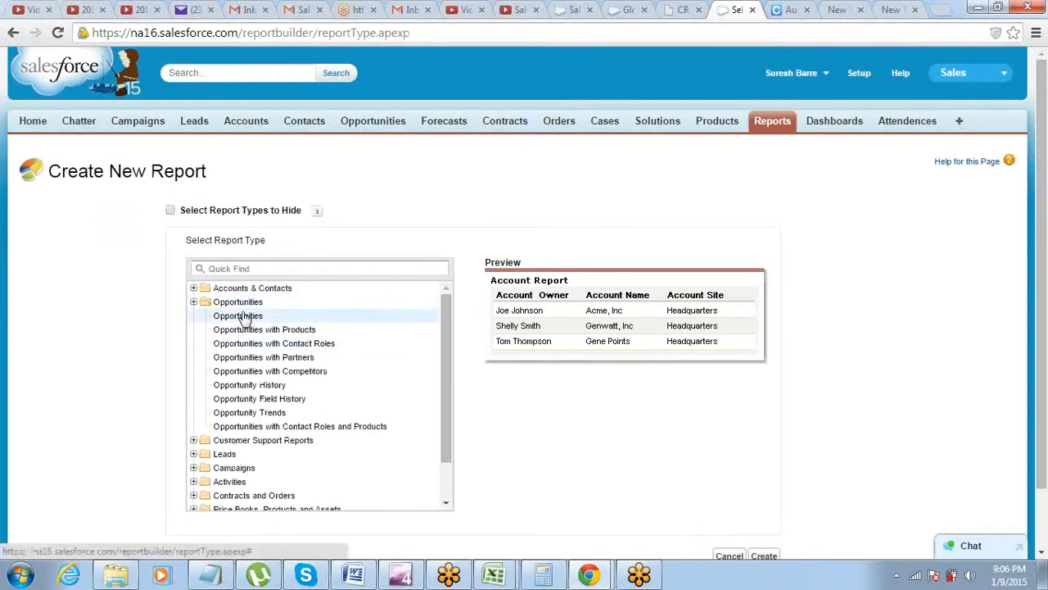
left_click(765, 555)
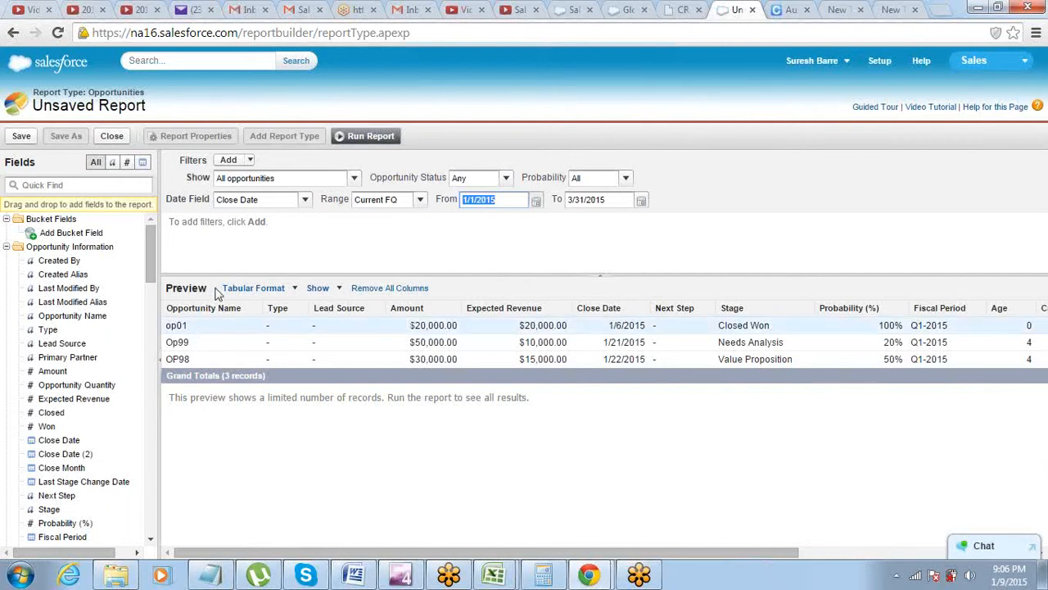
- Replace all the report's columns with Opportunity Name, Amount, Expected Revenue and Stage
left_click(368, 289)
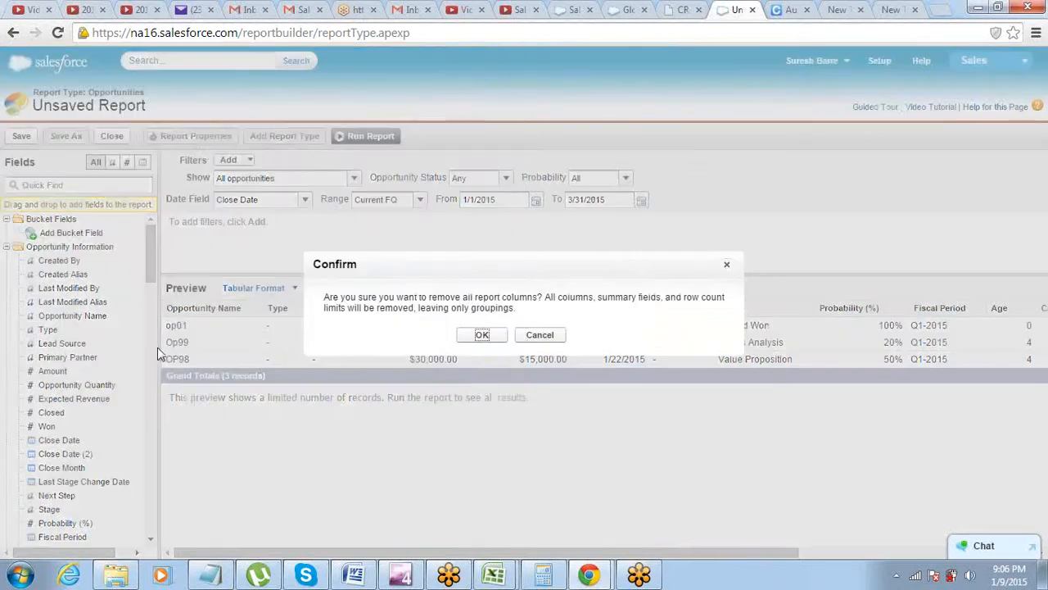
left_click(478, 334)
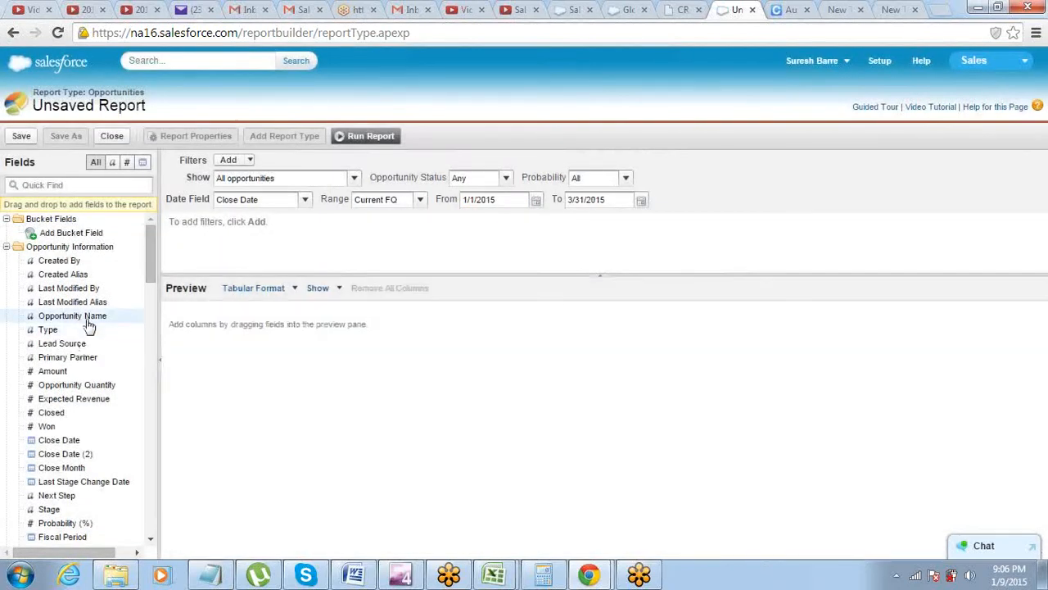
left_click_drag(87, 319, 204, 314)
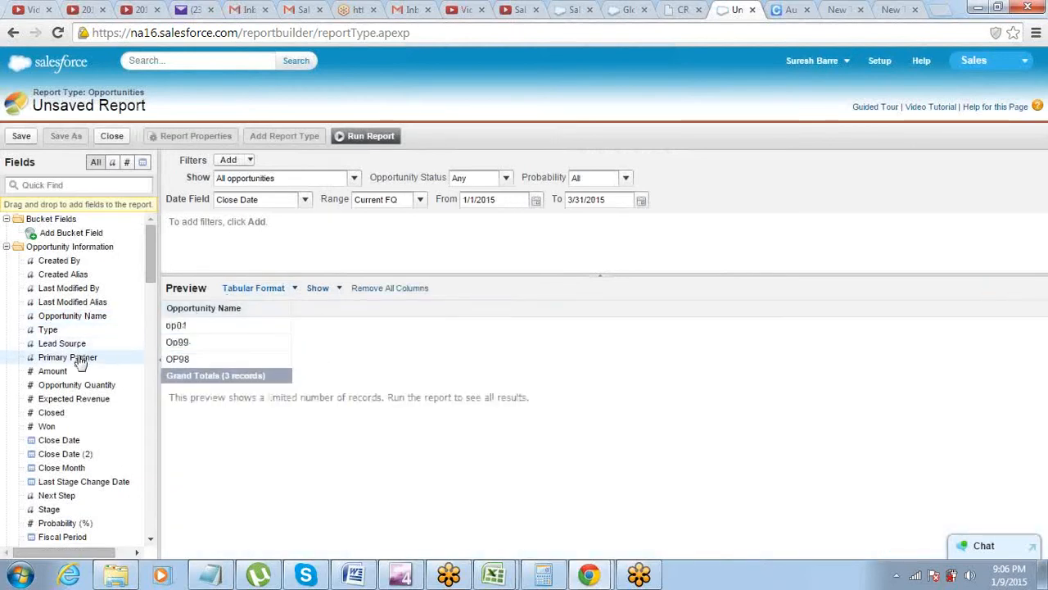
left_click_drag(77, 373, 303, 319)
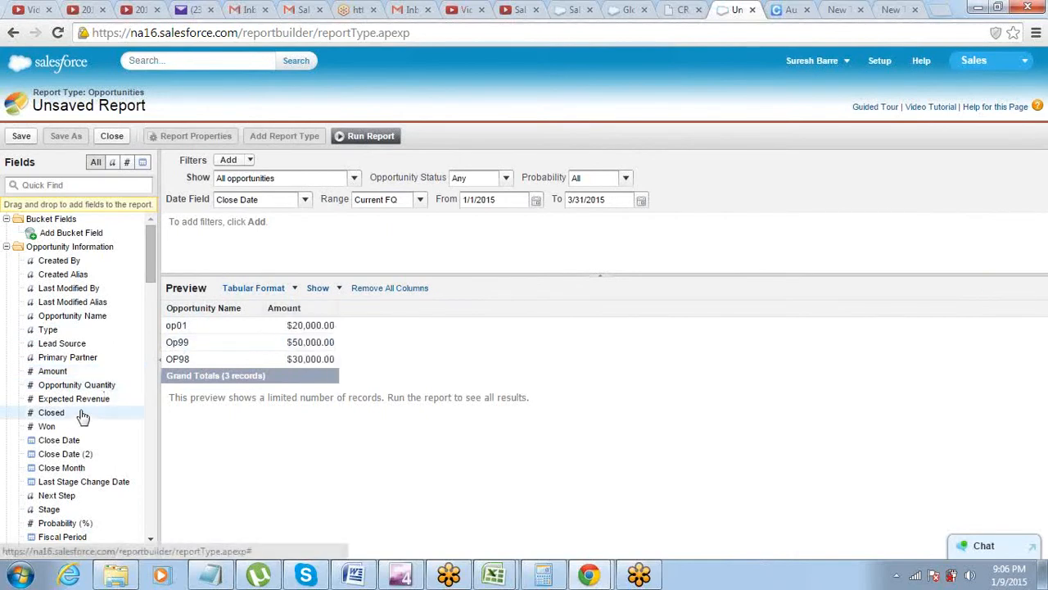
left_click_drag(93, 398, 390, 320)
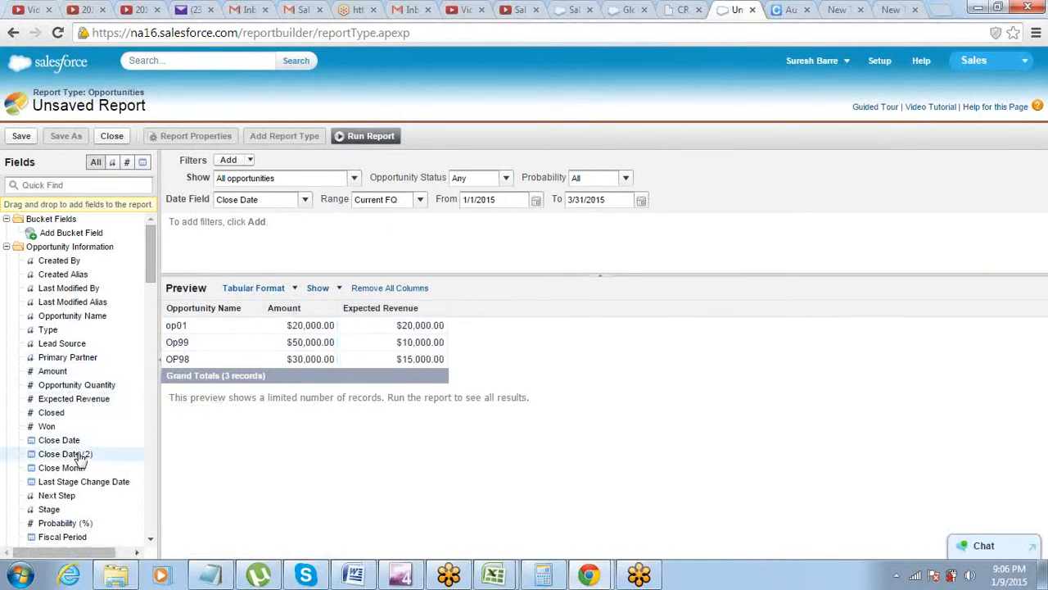
left_click_drag(49, 509, 505, 313)
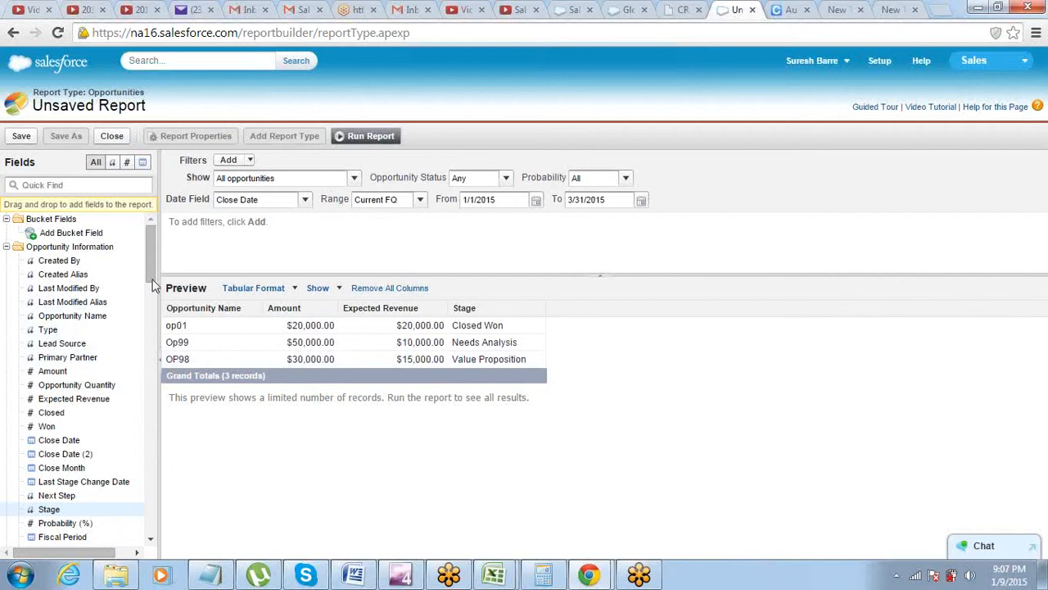
- Set the close date range of the Opportunities report to All Time
mouse_move(153, 256)
left_mouse_down()
mouse_move(152, 311)
mouse_move(153, 252)
left_mouse_up()
left_click(420, 200)
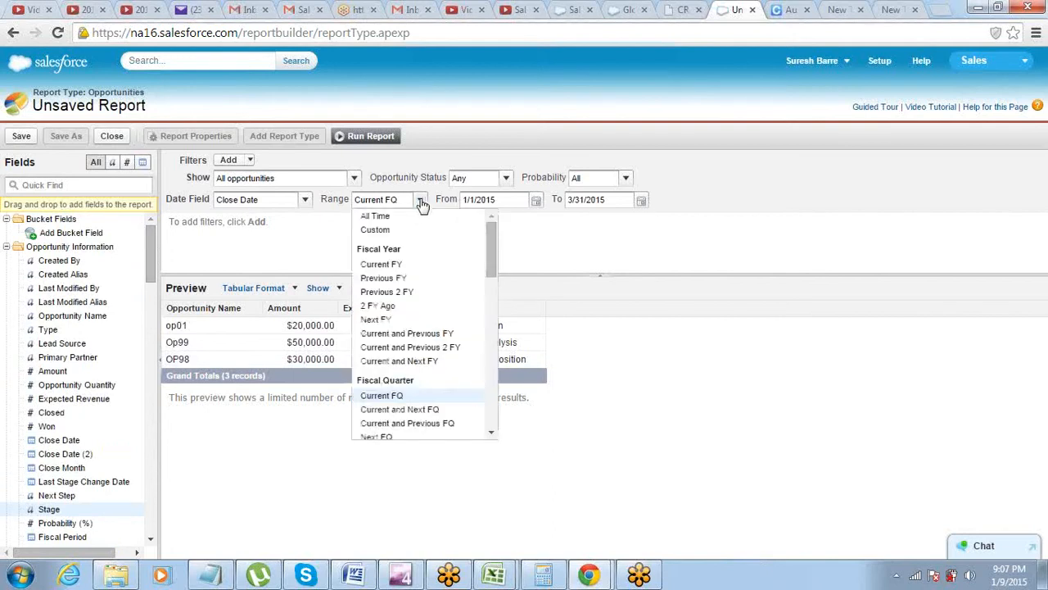
left_click(408, 217)
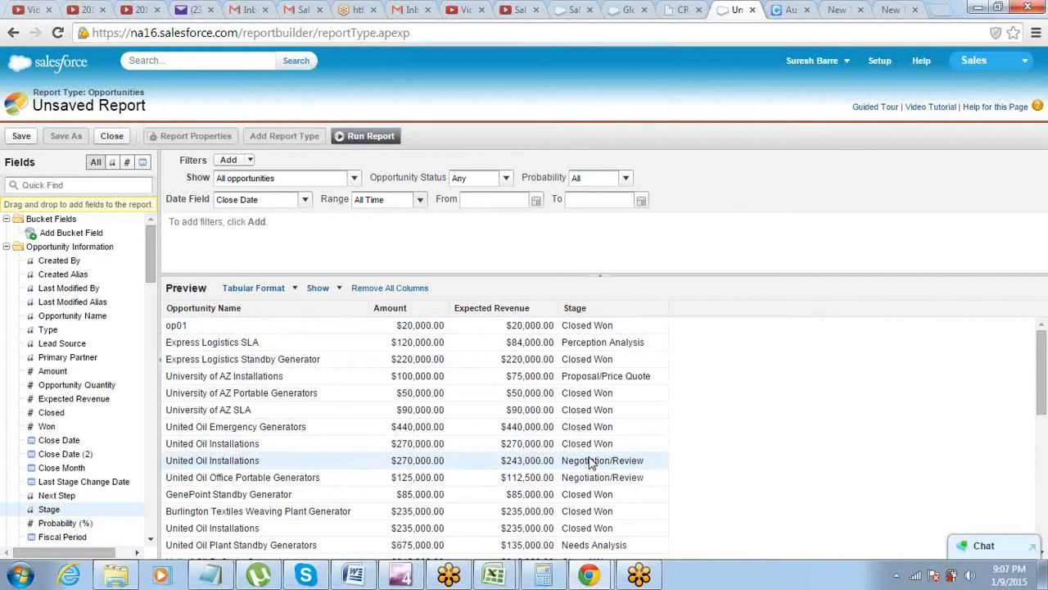
- Change the report to Summary format, group the opportunities by Stage and look through the grouped records
left_click(295, 289)
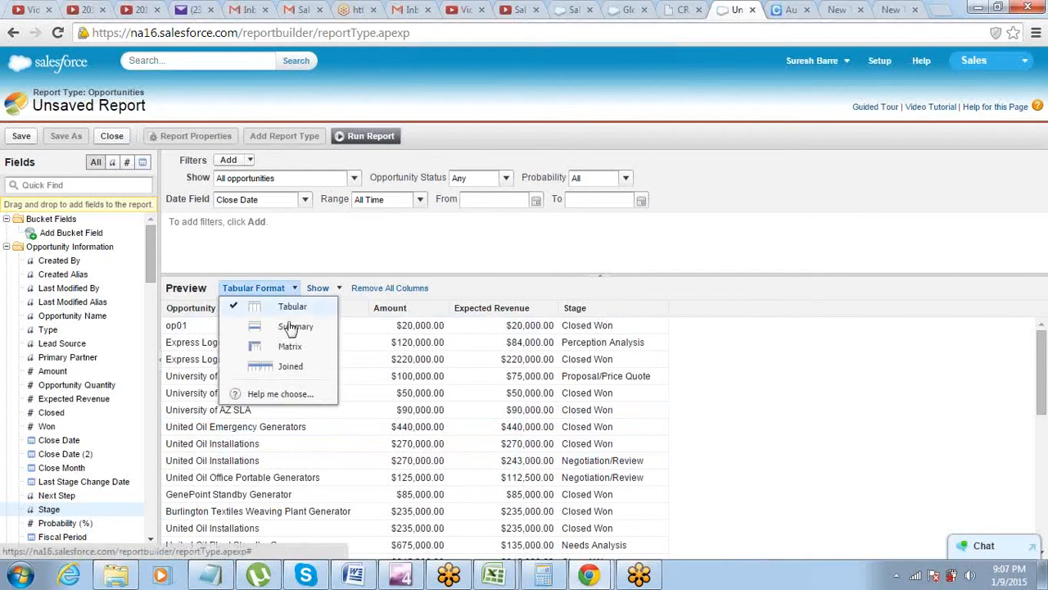
left_click(290, 327)
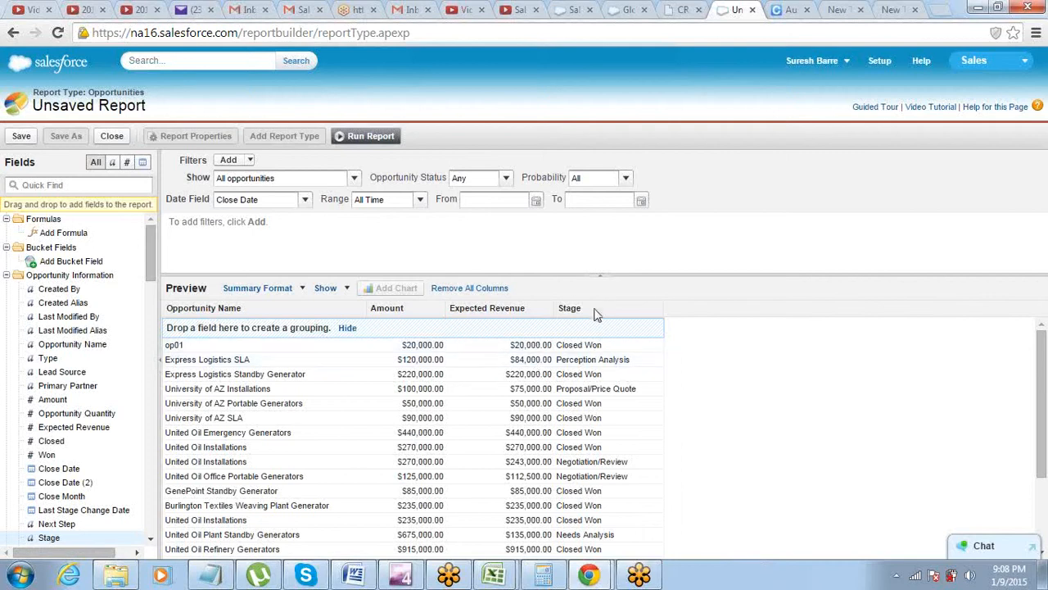
left_click_drag(593, 309, 171, 325)
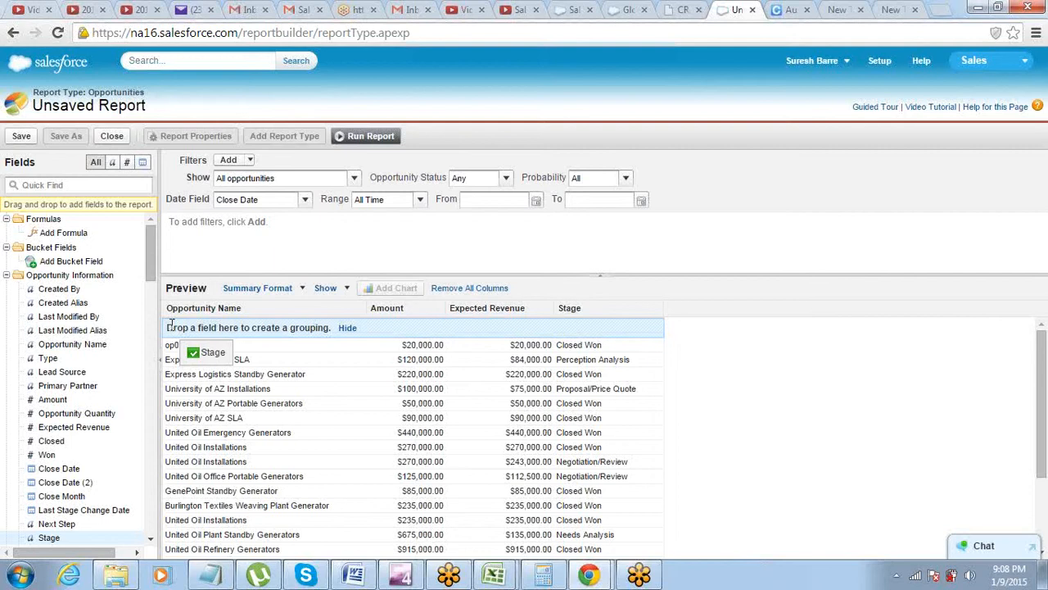
left_click_drag(171, 323, 169, 329)
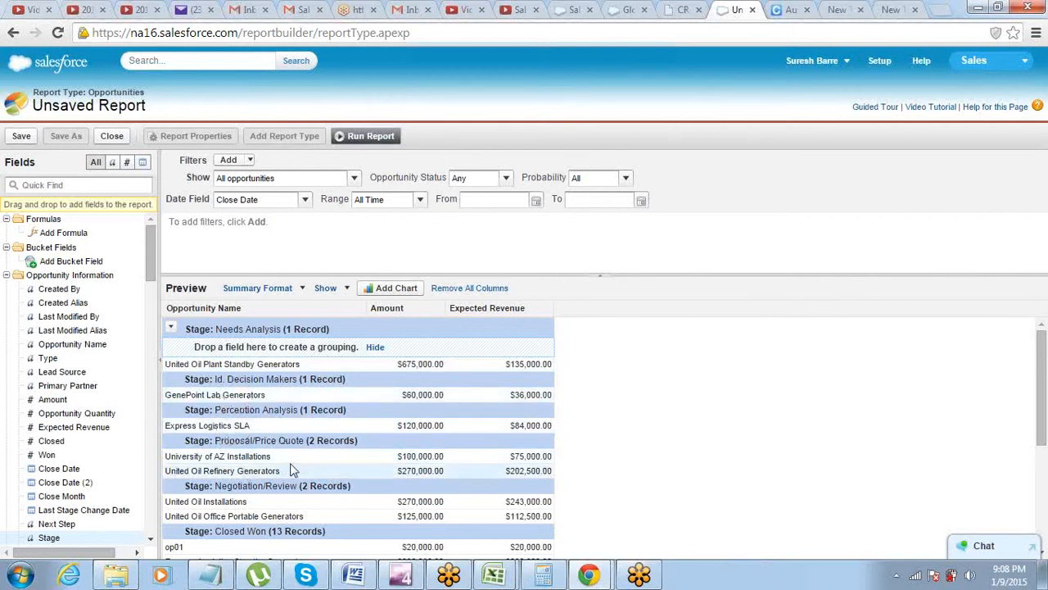
left_click_drag(1042, 408, 1044, 501)
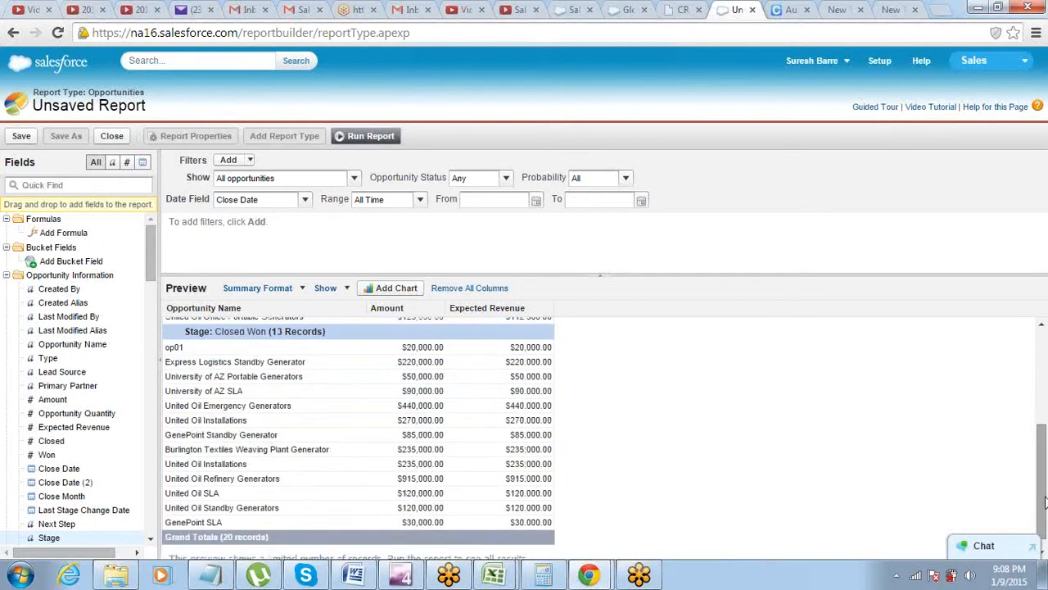
left_click_drag(1044, 501, 1044, 385)
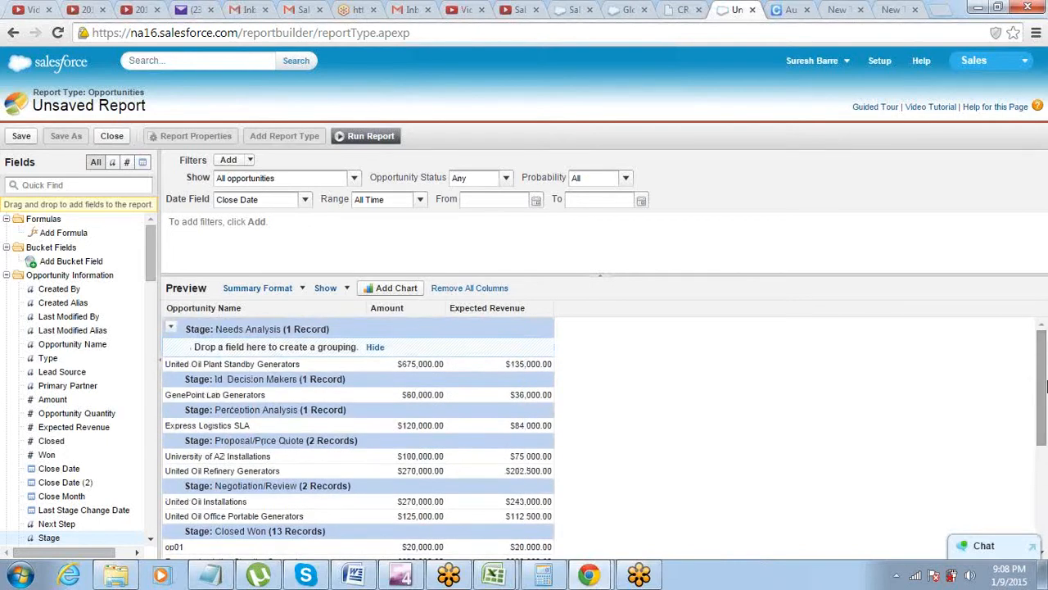
mouse_move(1044, 385)
left_mouse_down()
mouse_move(1044, 477)
mouse_move(1044, 365)
left_mouse_up()
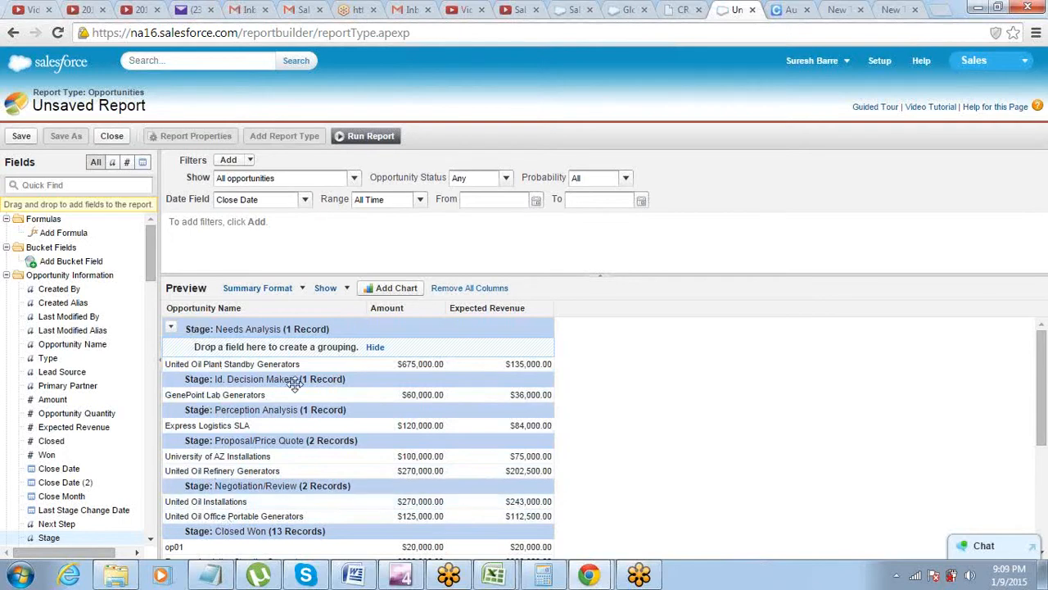
- Hide the record details in the report preview and show them again
left_click(348, 292)
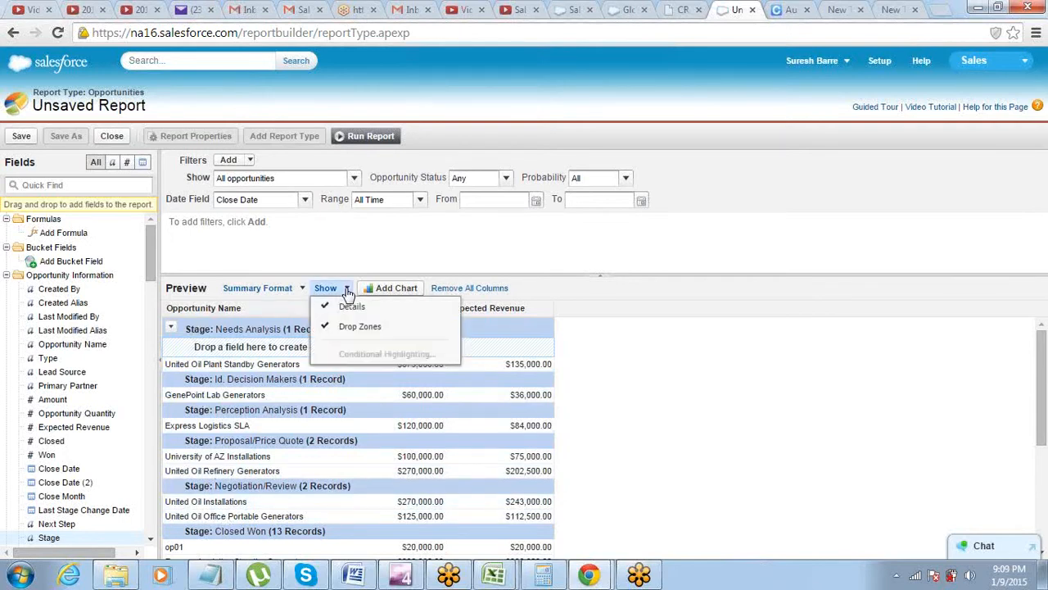
left_click(345, 308)
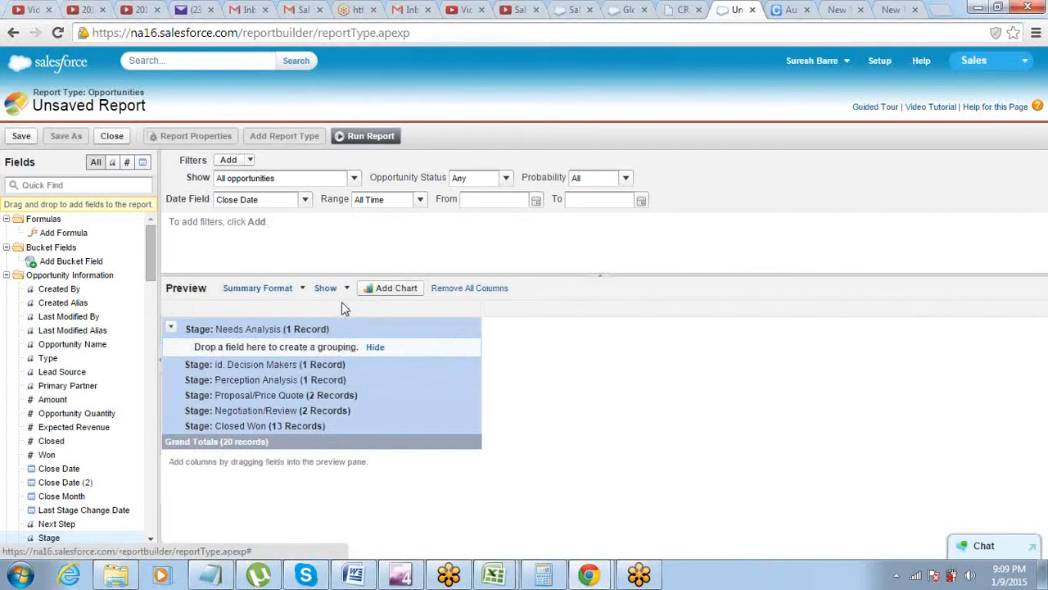
left_click(346, 288)
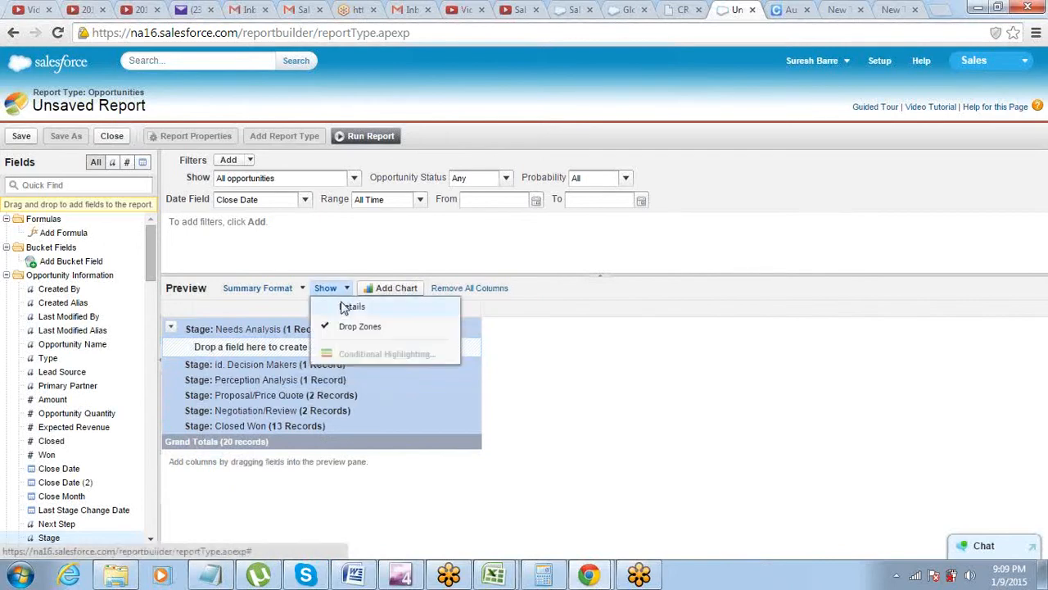
left_click(344, 308)
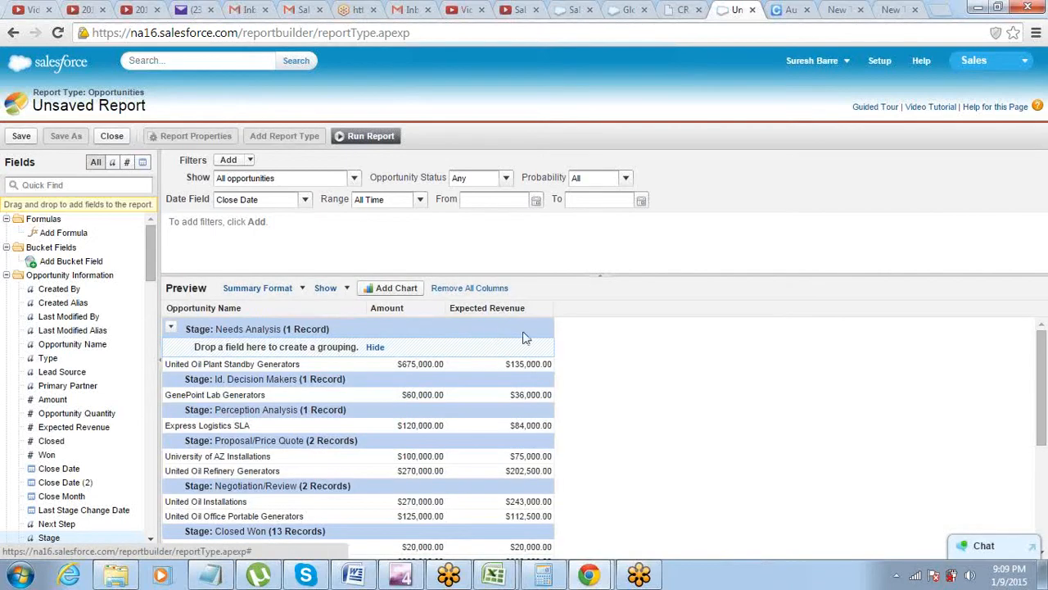
- Summarize the Amount column by Sum for each Stage group
left_click(439, 311)
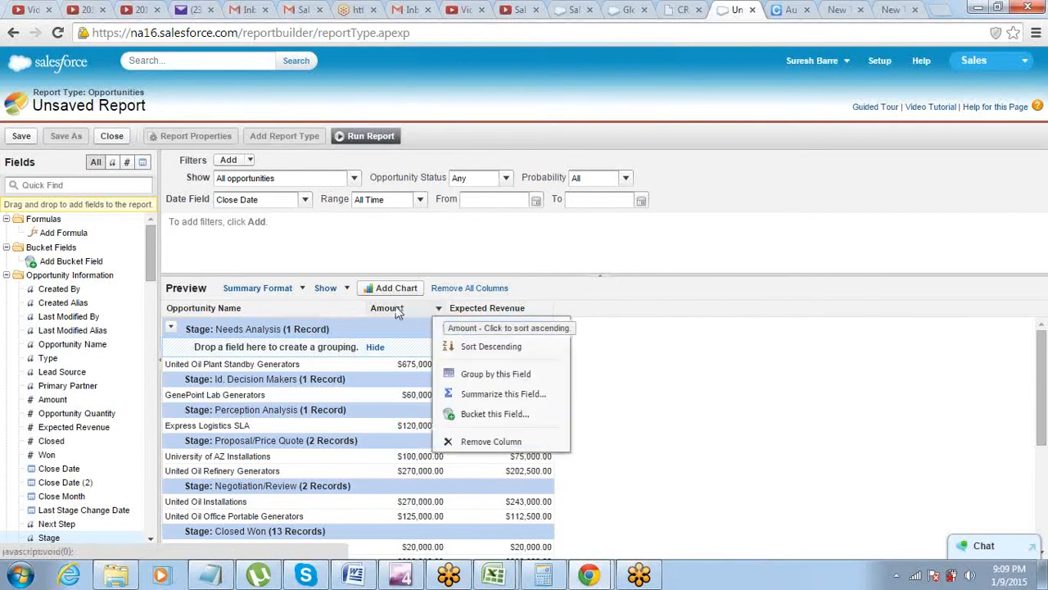
left_click(453, 400)
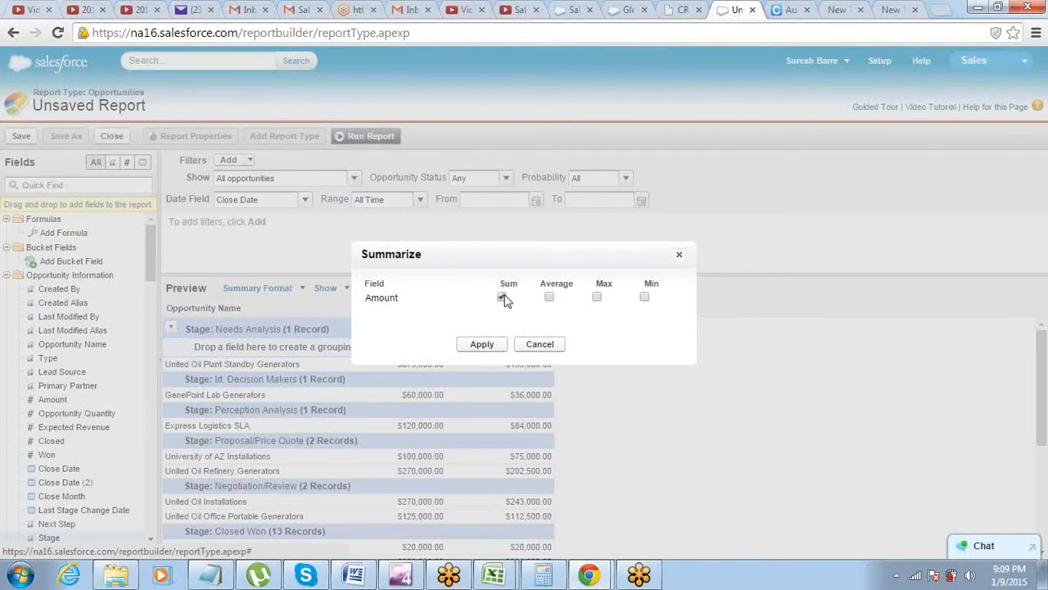
left_click(502, 297)
left_click(481, 345)
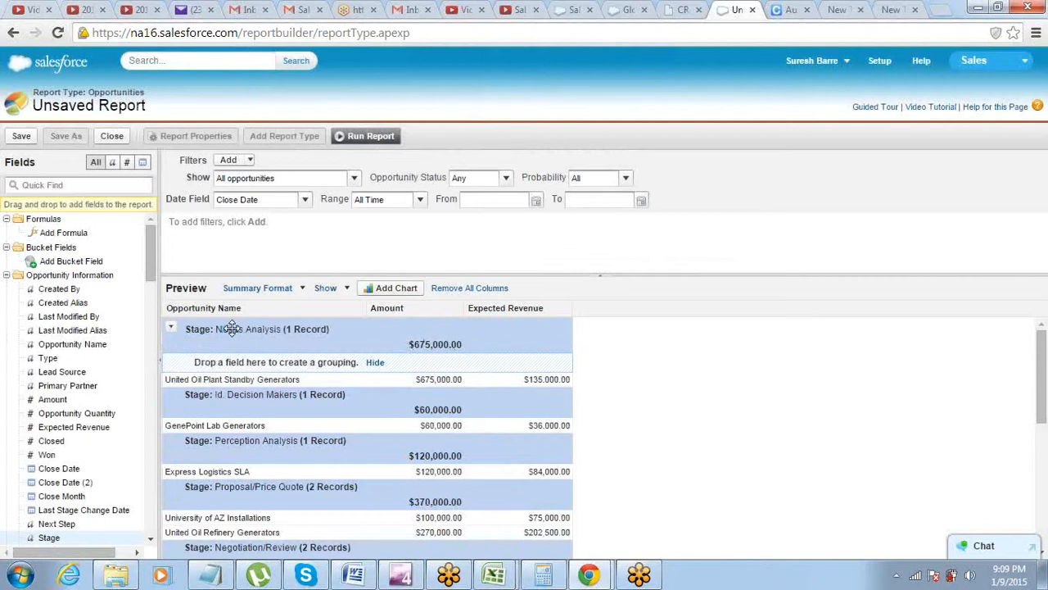
- Summarize the Expected Revenue column by Sum for each Stage group
left_click(566, 309)
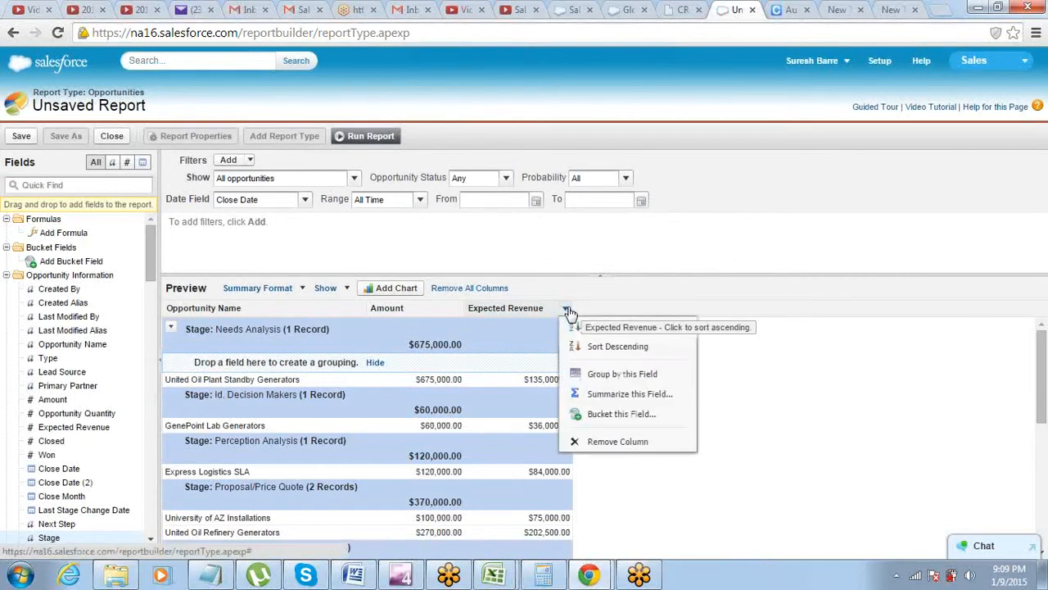
left_click(583, 395)
left_click(501, 297)
left_click(482, 345)
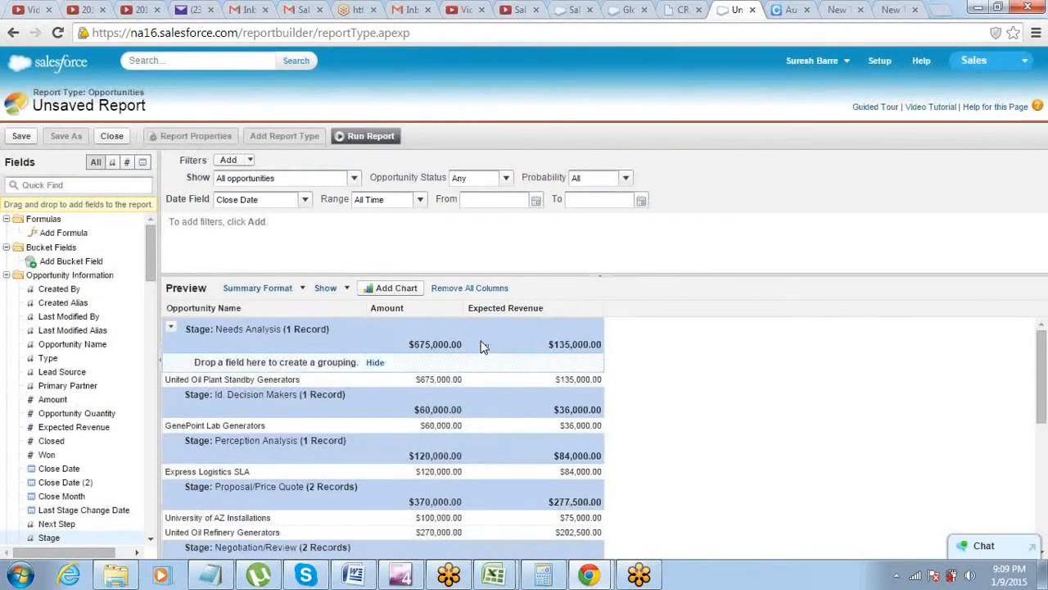
- Hide the record details and enlarge the preview area so the Stage subtotals and grand totals fit
left_click(327, 289)
left_click(343, 307)
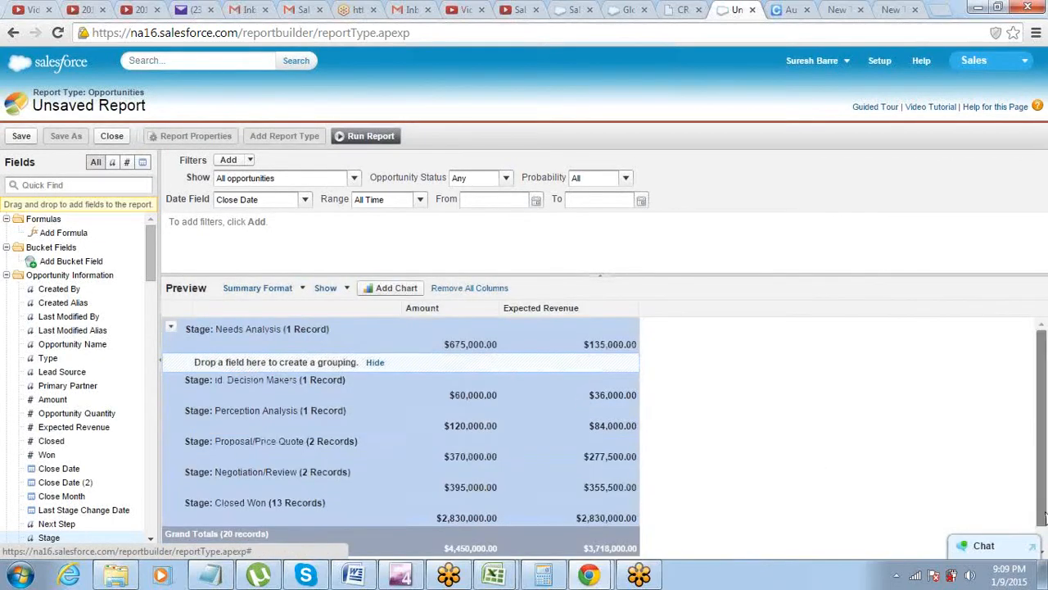
left_click_drag(1044, 512, 1045, 534)
scroll(1045, 524, "up", 1)
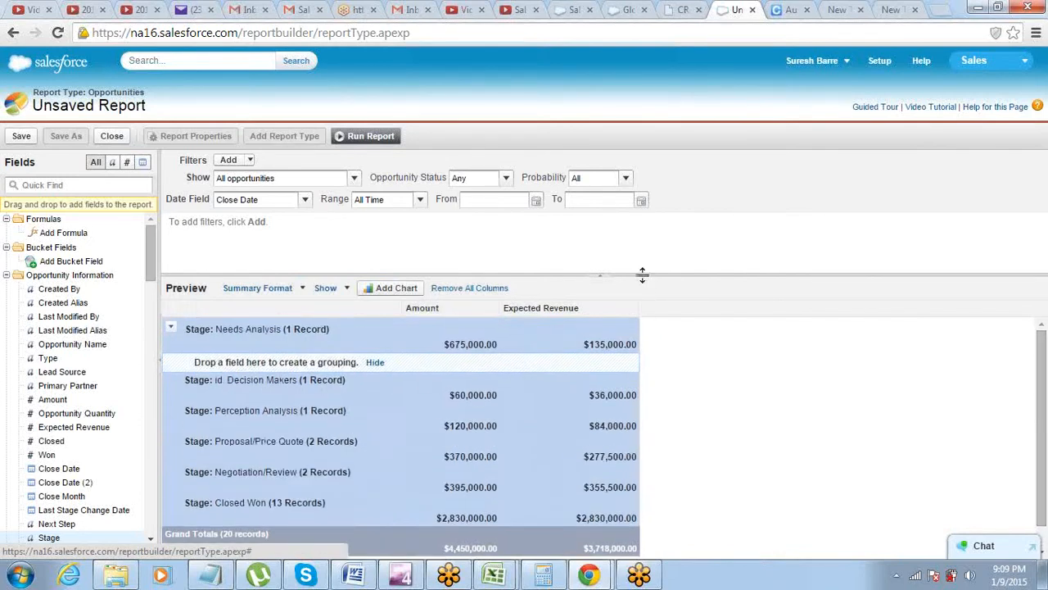
left_click_drag(642, 276, 642, 230)
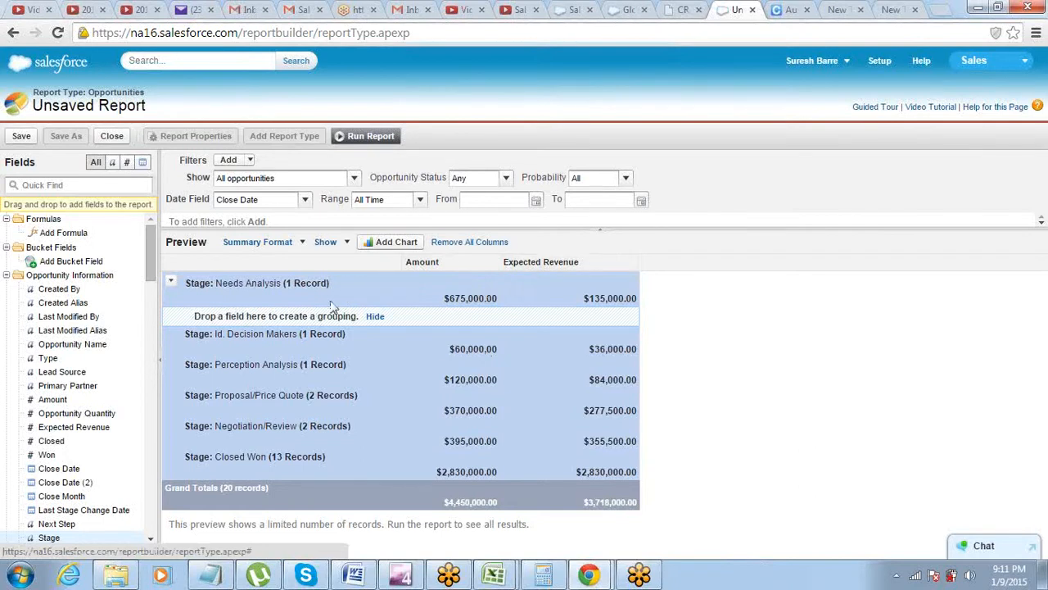
- Check the summary note in Notepad, return to the Salesforce report and look through its available fields
left_click(210, 576)
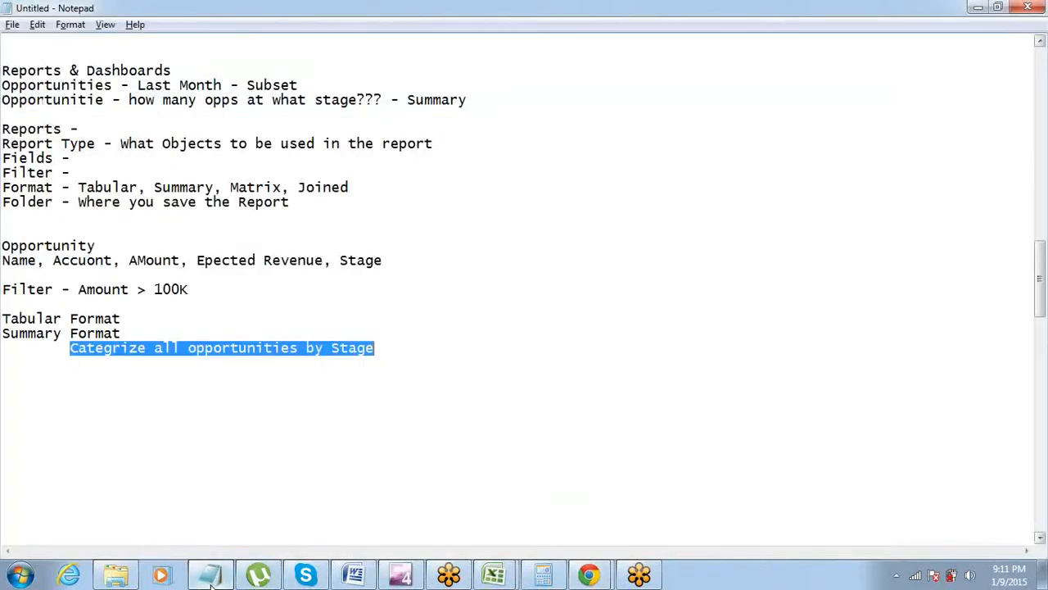
left_click(210, 576)
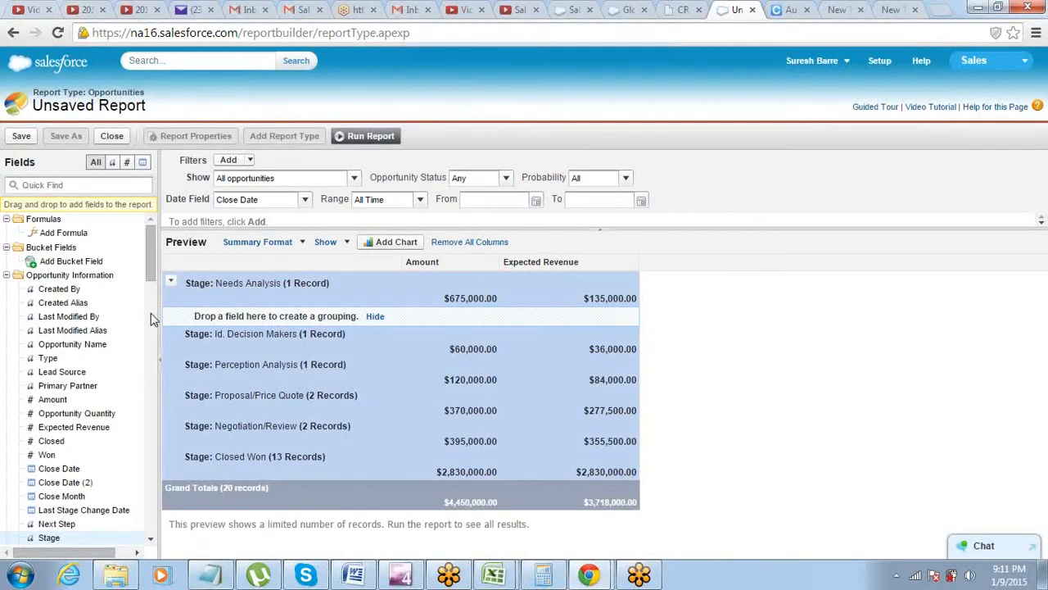
left_click_drag(151, 251, 155, 290)
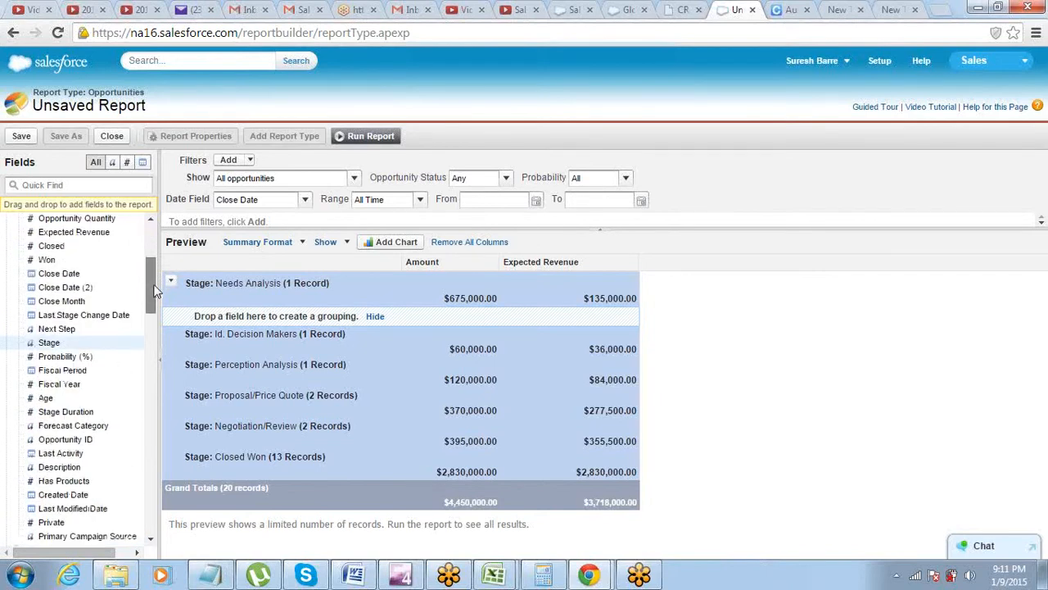
left_click_drag(155, 291, 155, 296)
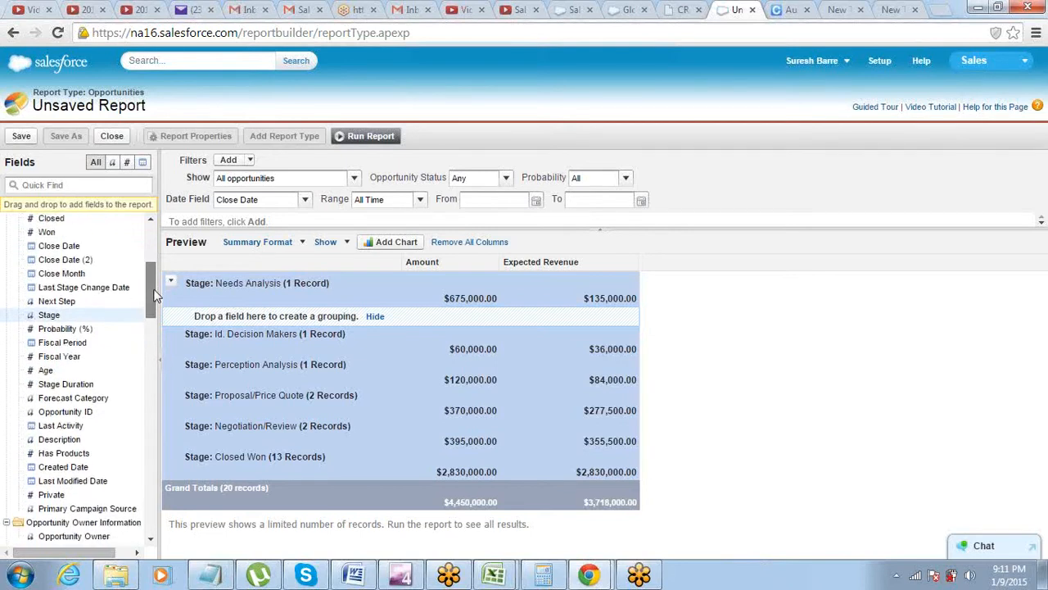
left_click_drag(155, 295, 149, 236)
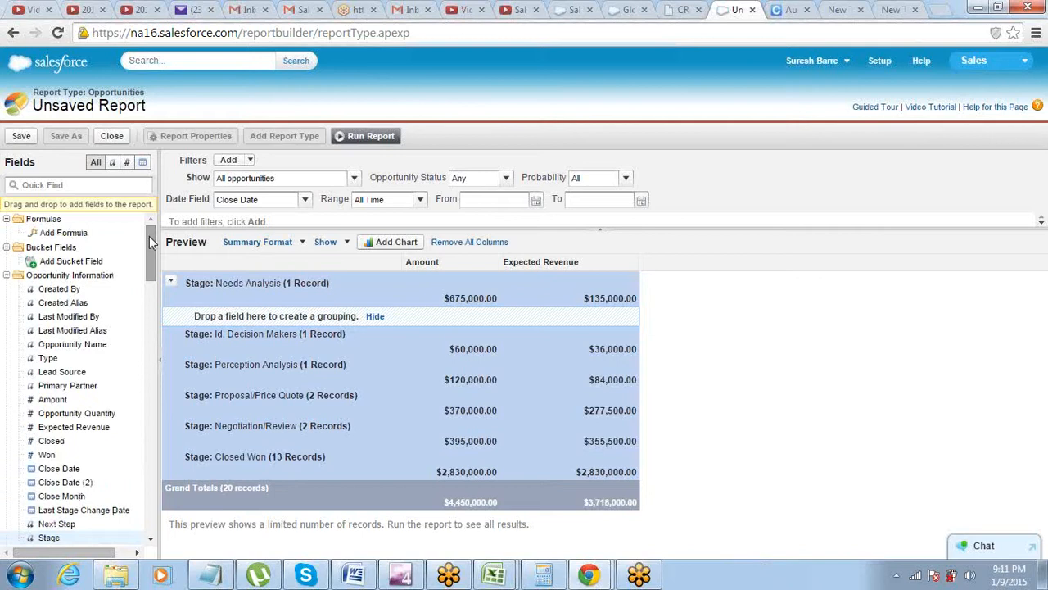
- Switch to the Notepad notes, add the line "Amount - 1 37 49 107" below the Stage note and highlight its numbers
left_click(215, 577)
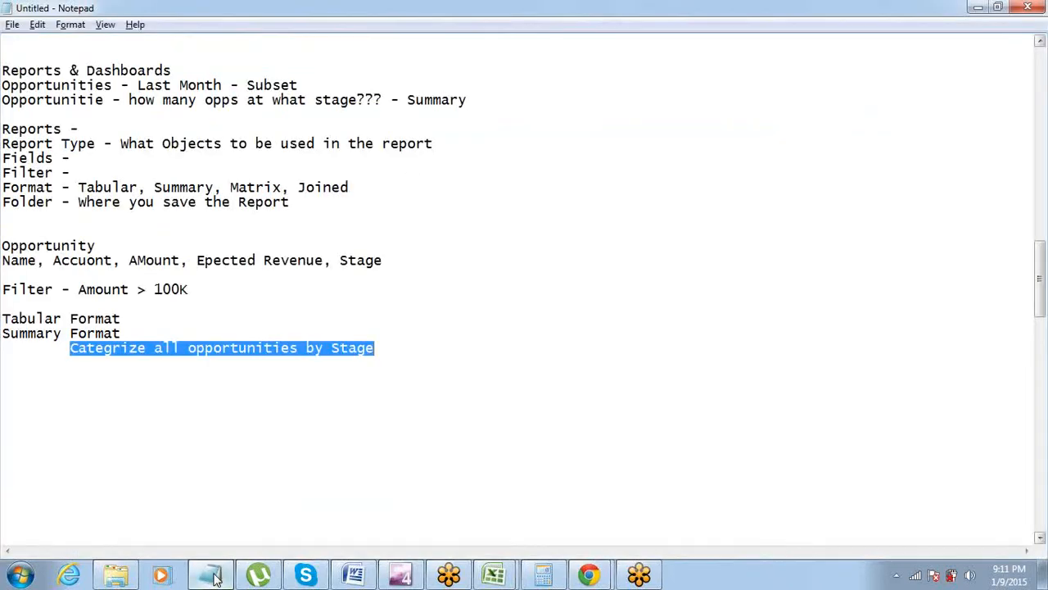
key("End")
key("Return")
key("Return")
key("Return")
type("Amount - ")
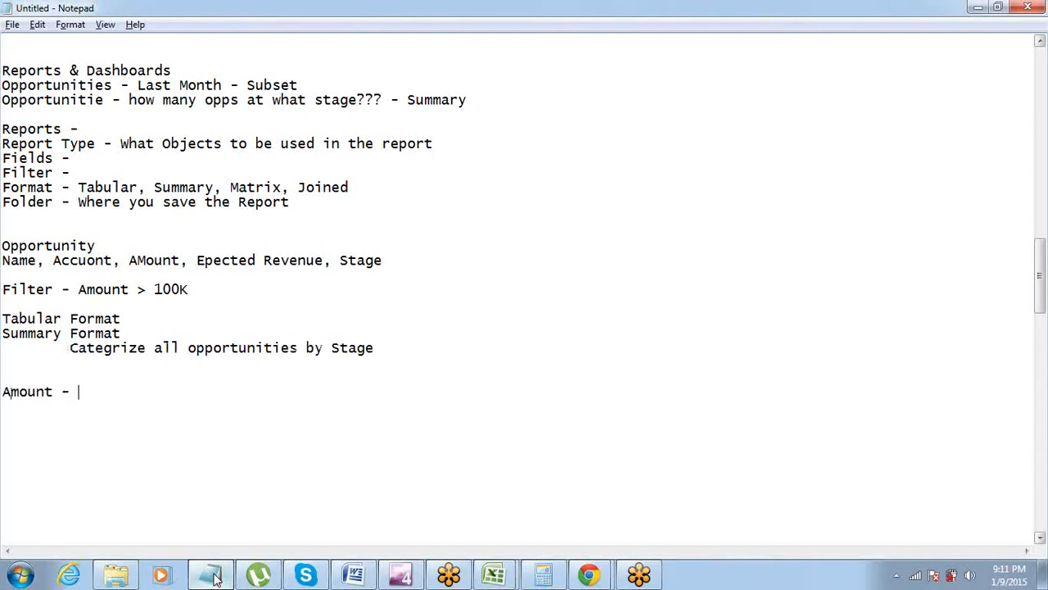
type("1 37 49 107")
key("ctrl+shift+Left")
key("ctrl+shift+Left")
key("ctrl+shift+Left")
key("ctrl+shift+Left")
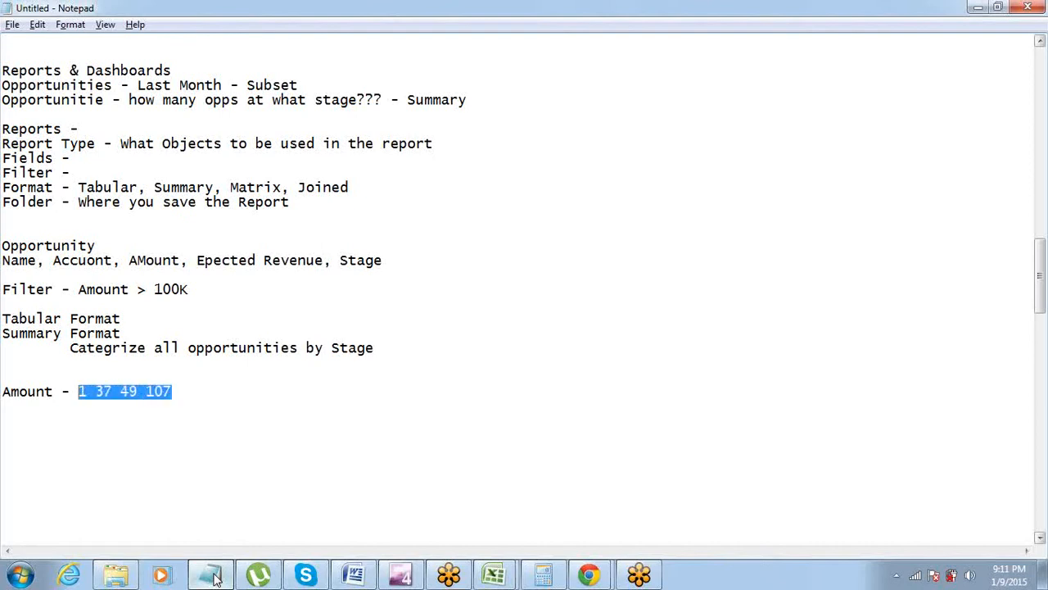
- Delete the example numbers from the Amount line, leaving only "Amount - "
key("End")
key("ctrl+shift+Left")
key("ctrl+shift+Left")
key("ctrl+shift+Left")
key("ctrl+shift+Left")
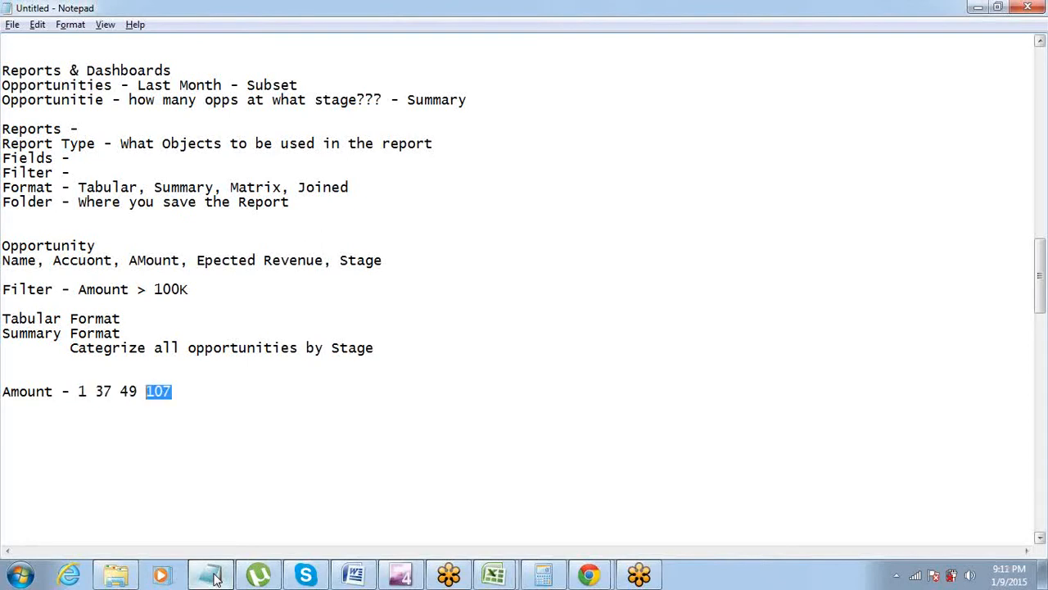
key("Delete")
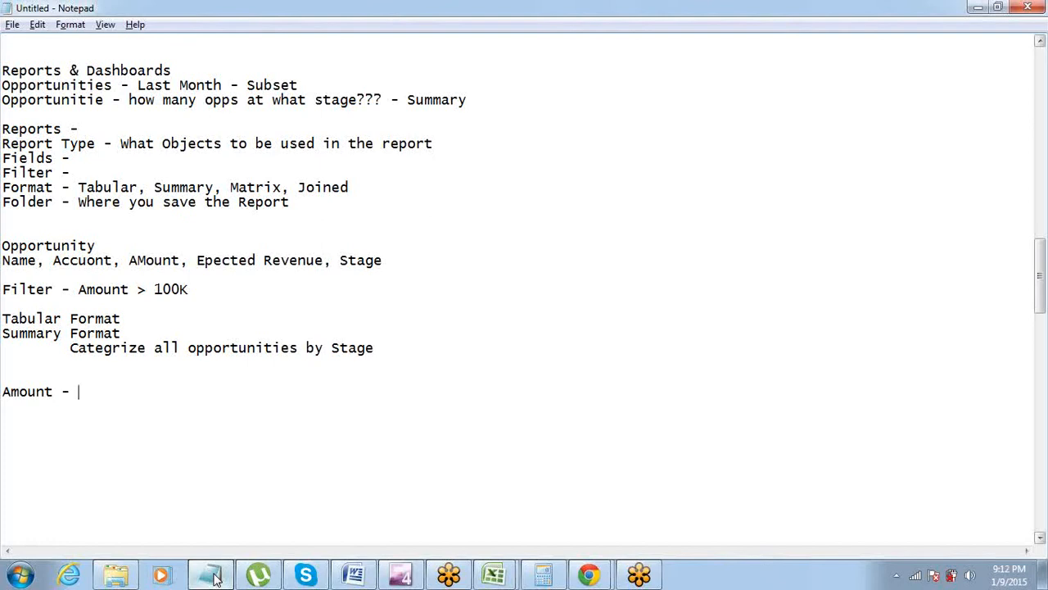
- Add the indented note "Bucket FIeld - Amount - 0 - 20K - Small Opps" below the Amount line and start an aligned line under it
key("Return")
key("Tab")
type("Bucket FIeld - ")
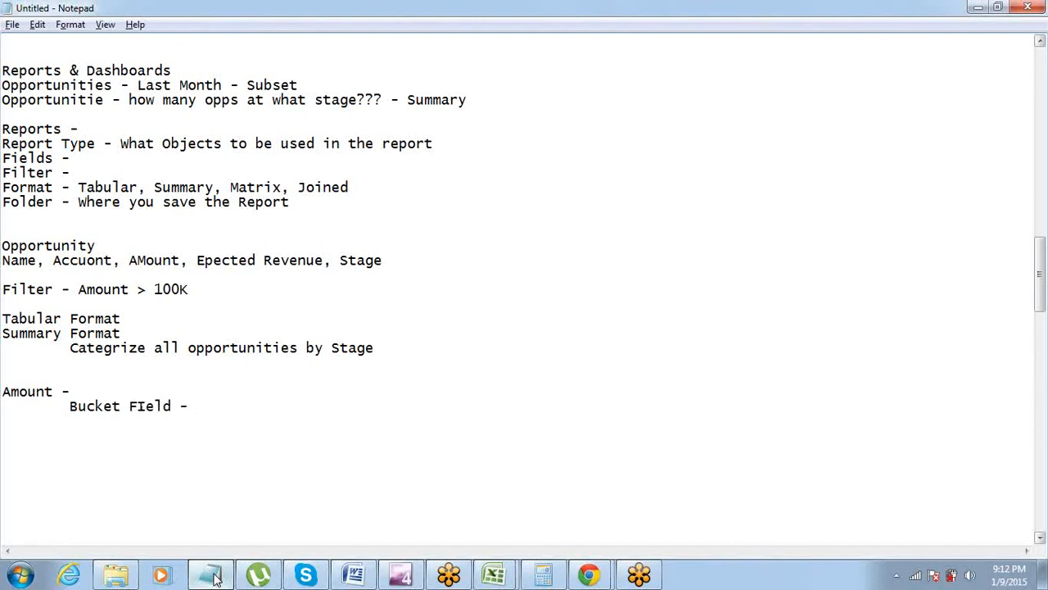
type("Amount - 0 - 20K")
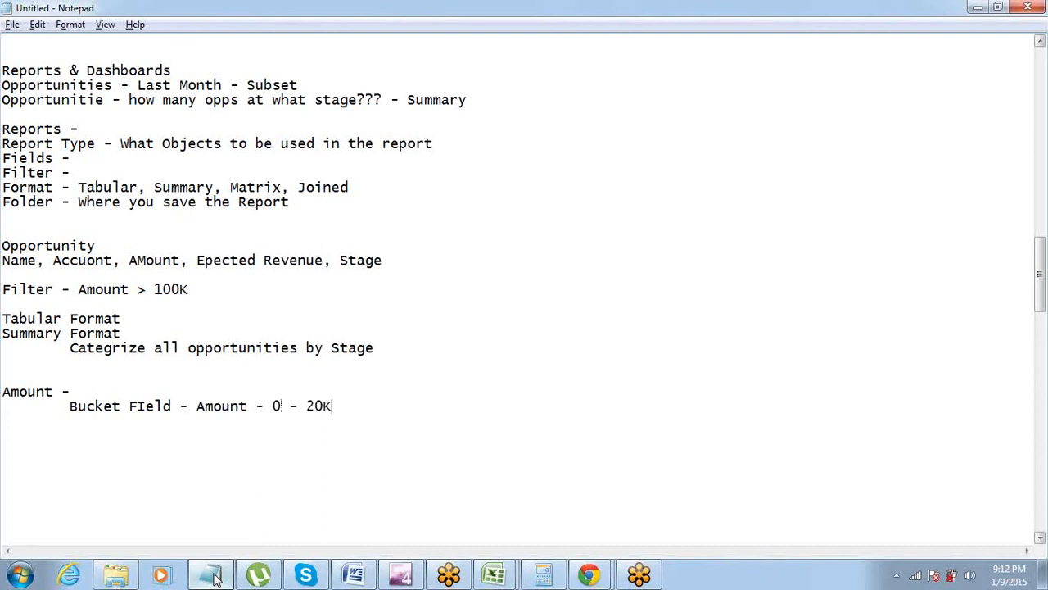
type(" - Small Opps")
key("Return")
key("Tab")
key("Tab")
key("Tab")
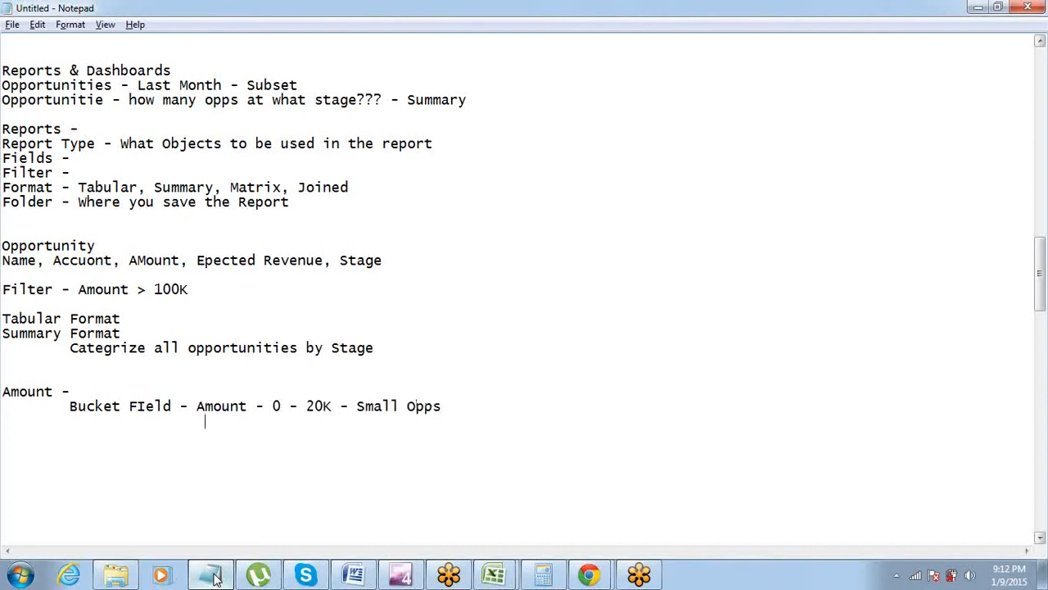
- Add the remaining bucket ranges as aligned lines, "20K 100K - Mid-Size" and "100K + - Big"
type("20K 100 K - Mid-Size")
key("Return")
key("Tab")
key("Tab")
key("Tab")
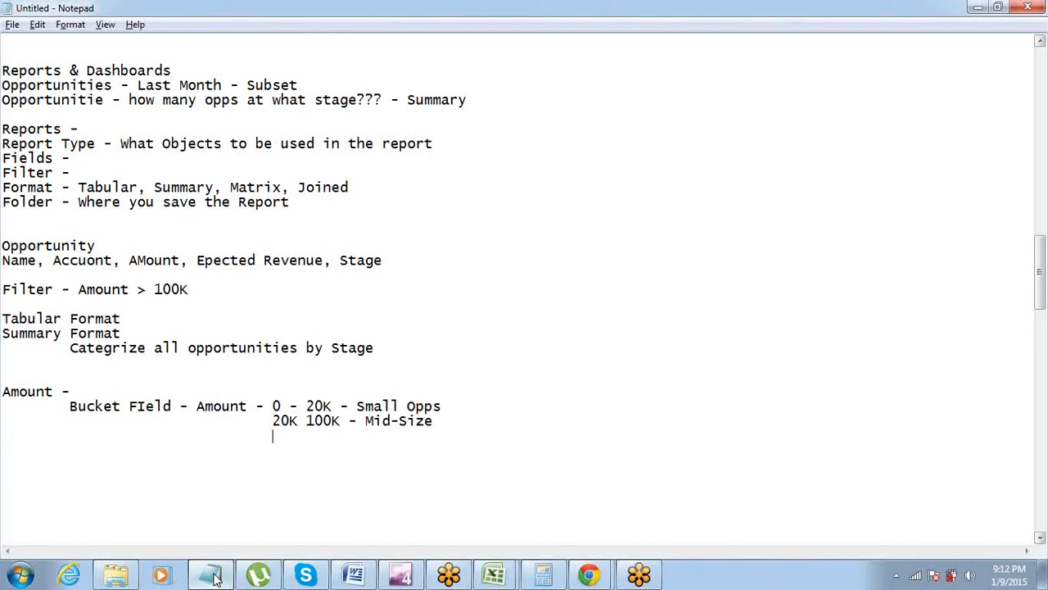
type("100K + - Big")
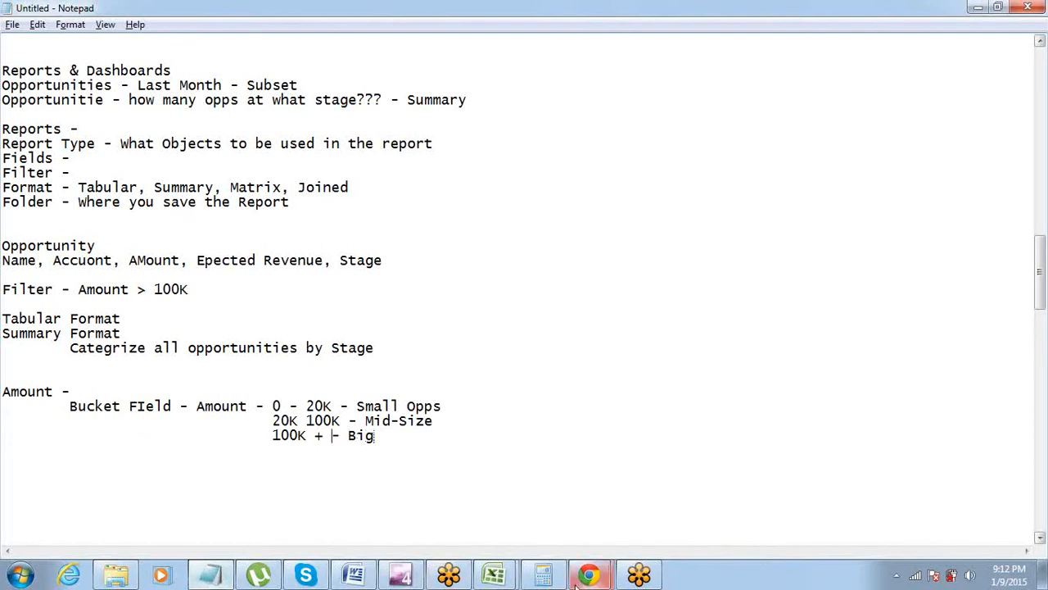
- Compare the Salesforce report with the bucket ranges highlighted in the Notepad notes, ending on the report
mouse_move(594, 577)
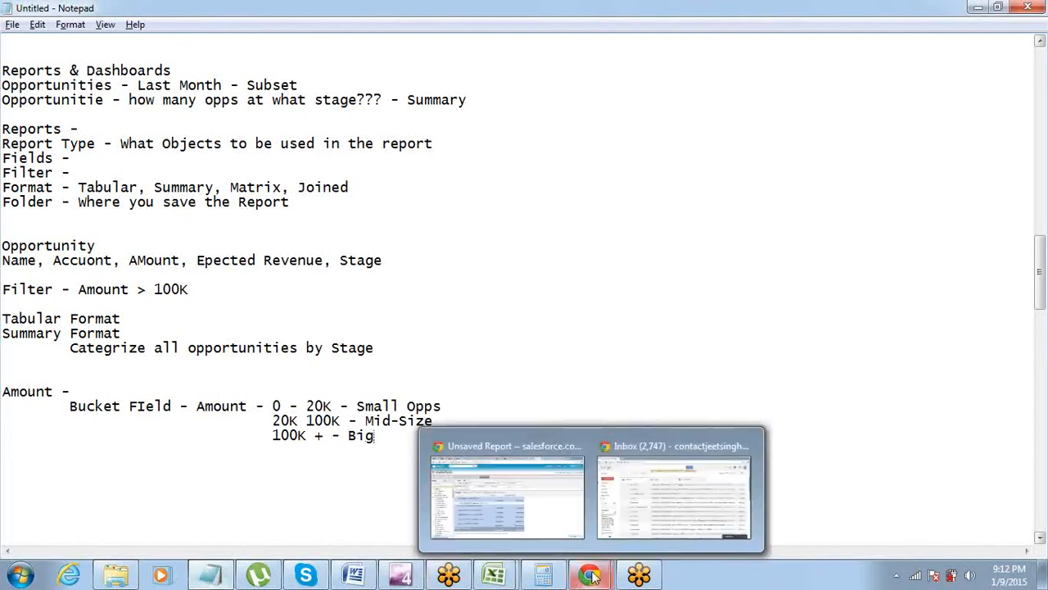
left_click(525, 446)
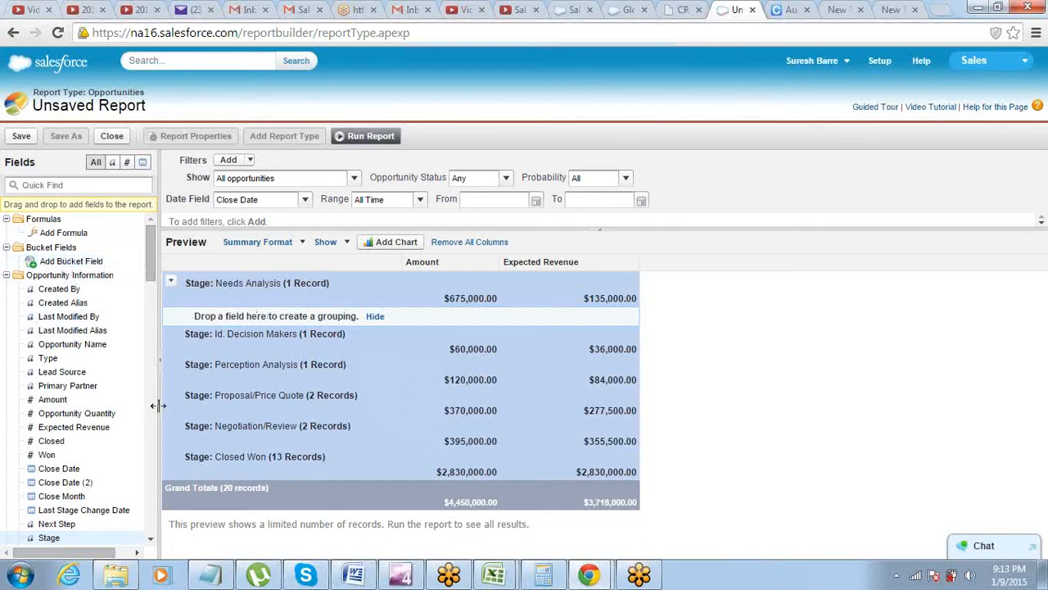
left_click(211, 573)
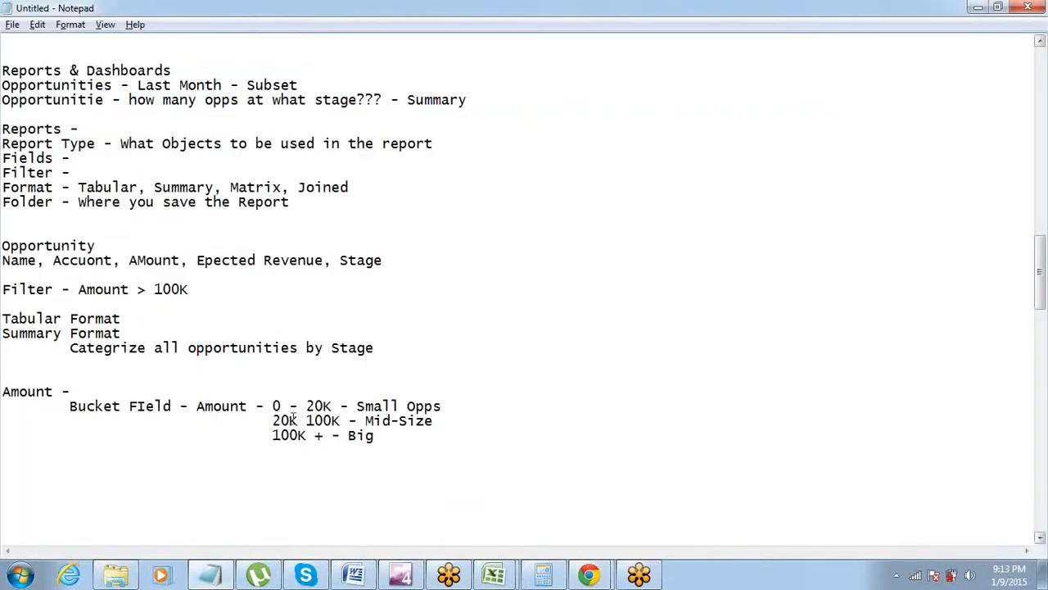
left_click_drag(273, 406, 398, 446)
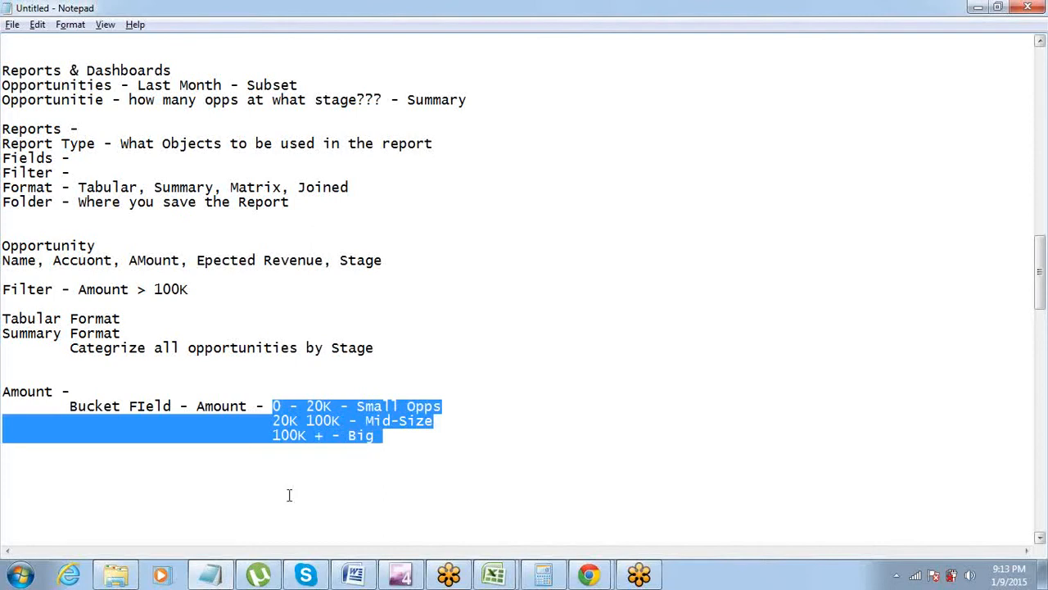
left_click(589, 575)
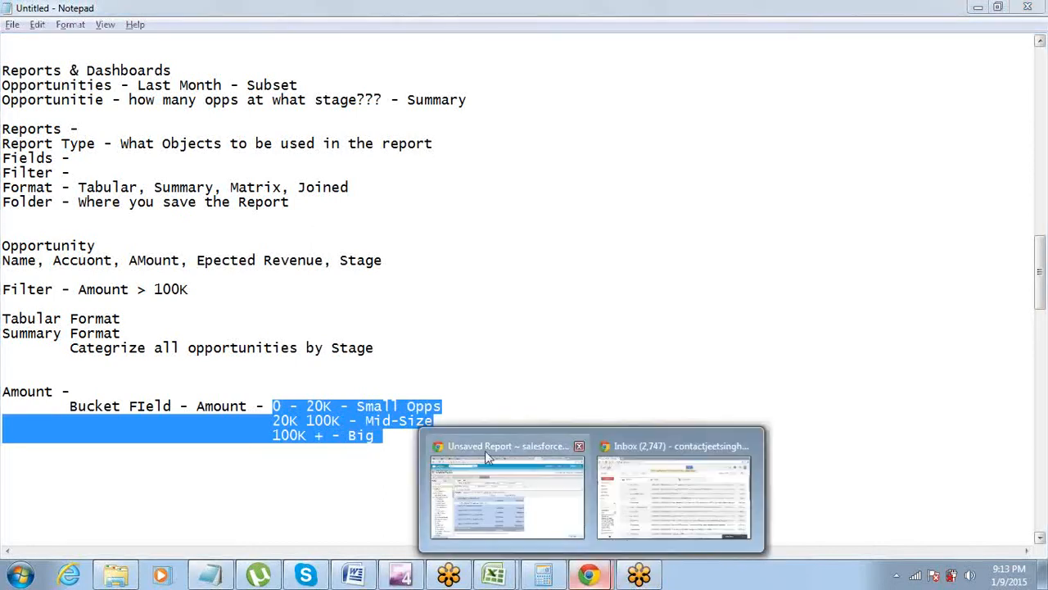
left_click(514, 448)
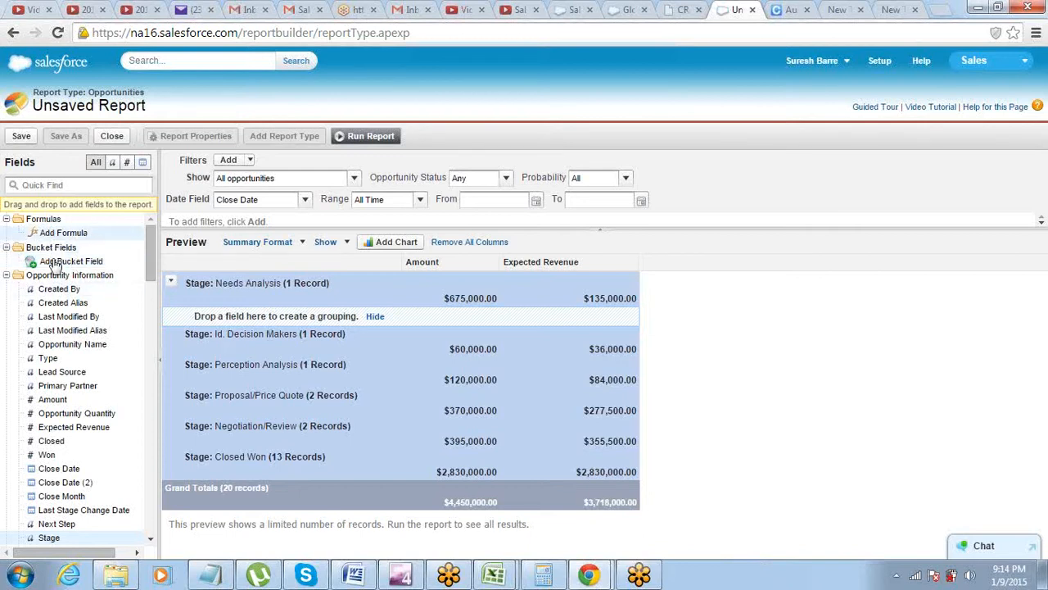
- Add a bucket field to the report with Amount as its source column and name it Opp_Size
mouse_move(53, 263)
left_mouse_down()
mouse_move(615, 311)
mouse_move(660, 262)
mouse_move(502, 263)
left_mouse_up()
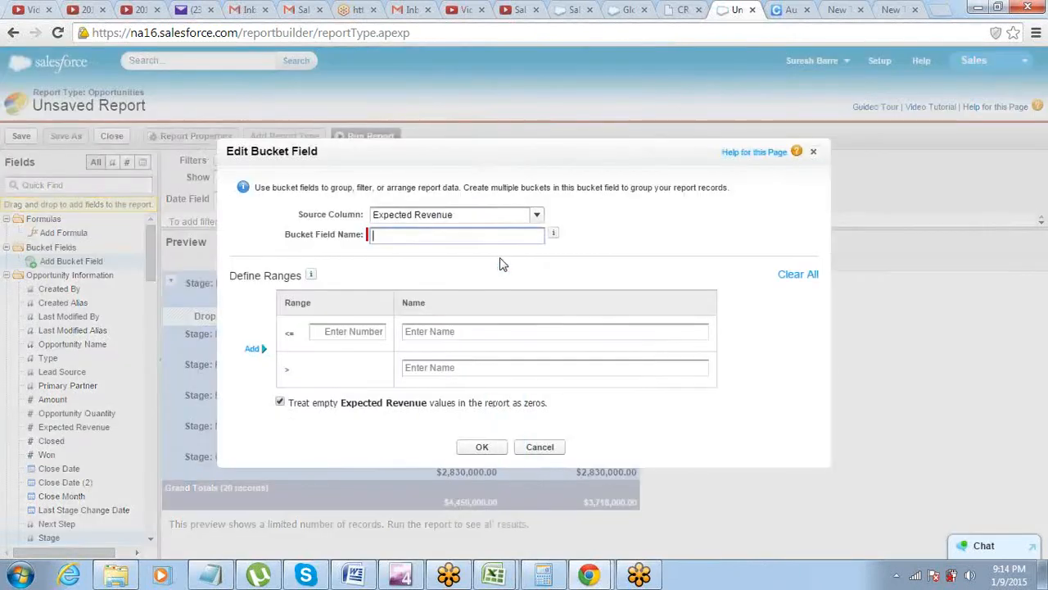
left_click(536, 216)
left_click(453, 233)
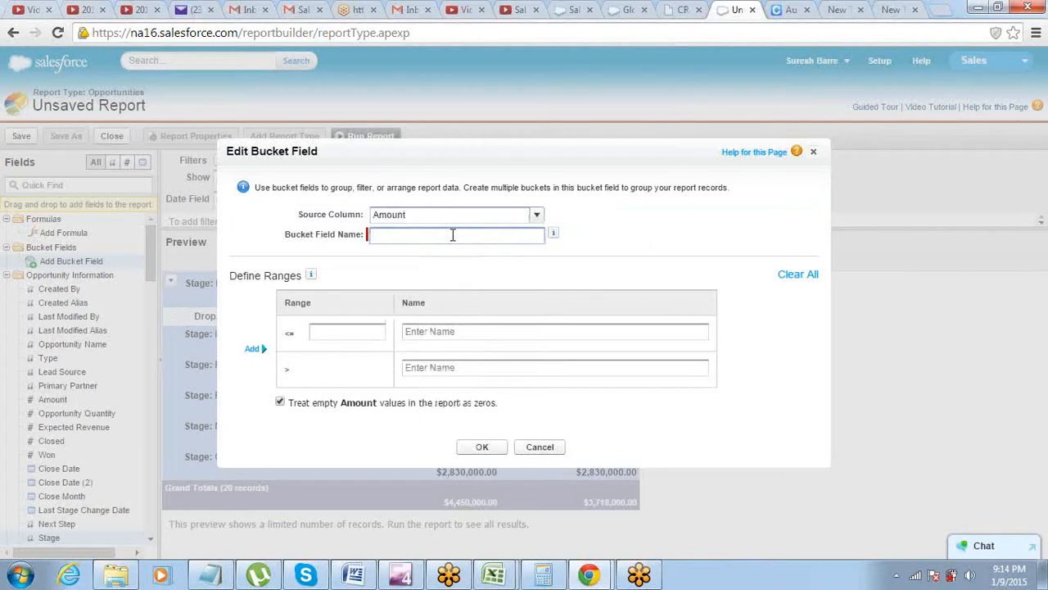
type("Opp_Size")
key("Tab")
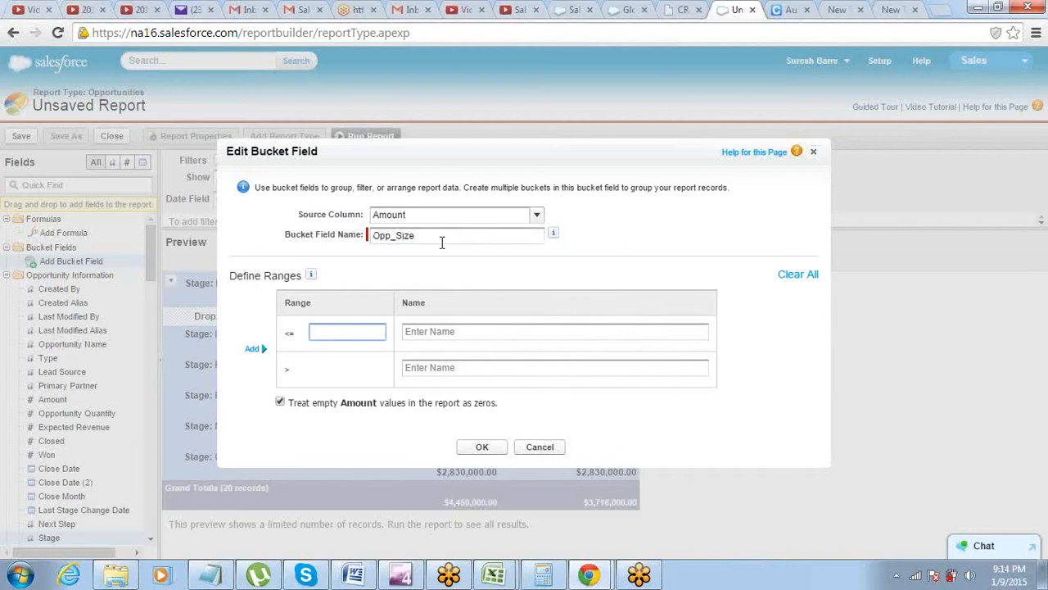
- Define the first Opp_Size range as up to 20,000 and name it Small
type("20,000")
key("Tab")
type("Small")
key("Tab")
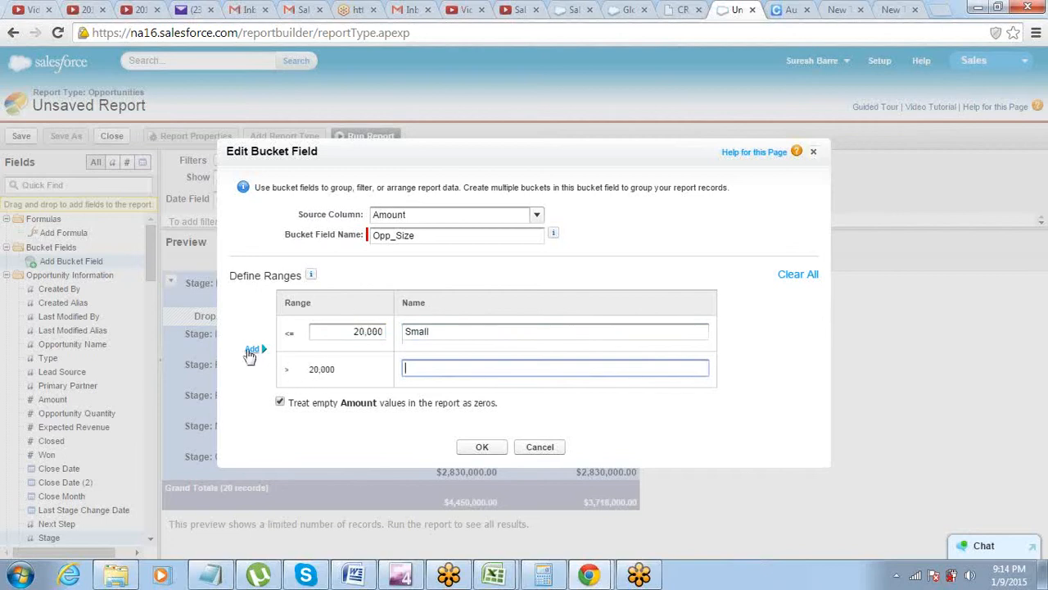
- Add the 20,000 to 100,000 range as Mid-Size, name the range above 100,000 Big and save the bucket field
left_click(252, 348)
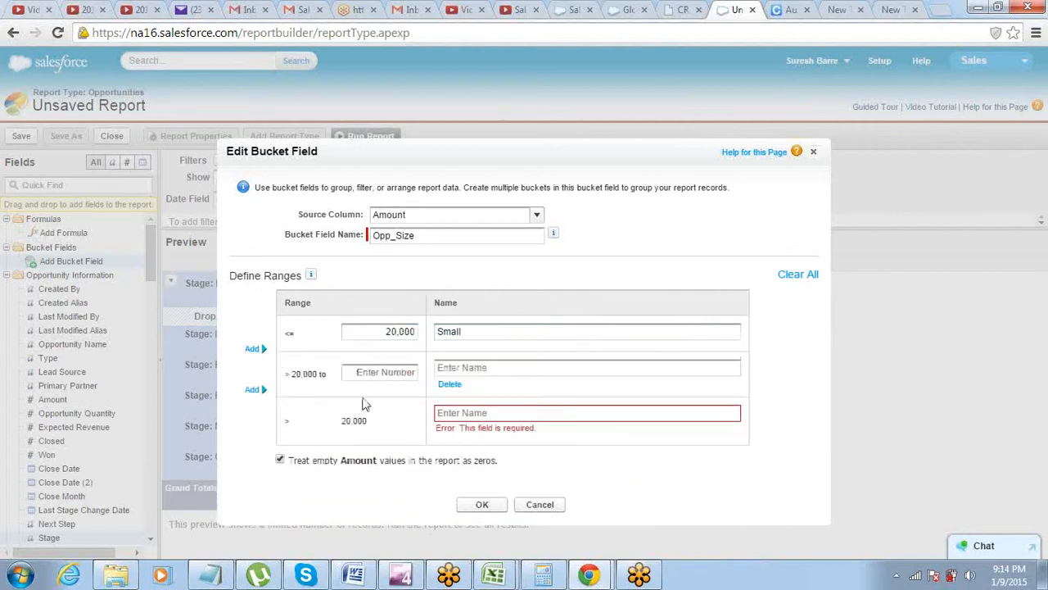
left_click(375, 371)
type("100000")
key("Tab")
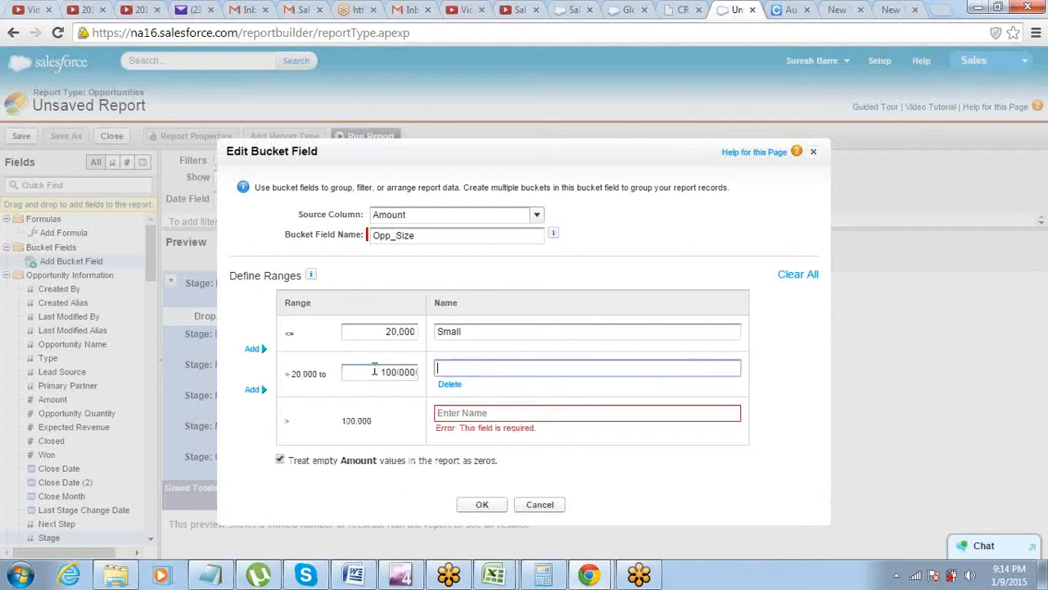
type("Mid-Size")
key("Tab")
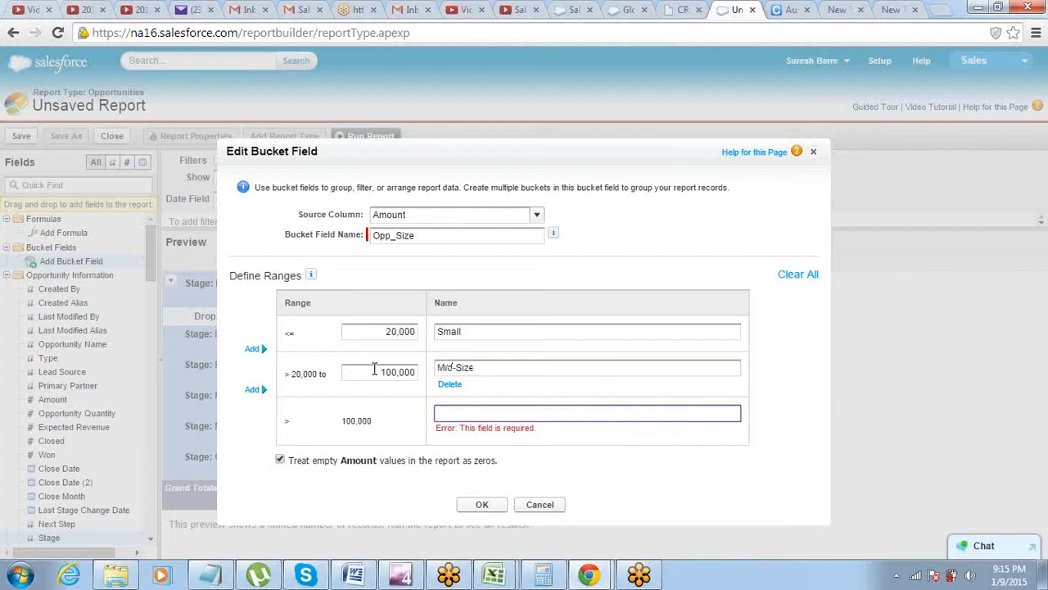
type("Big")
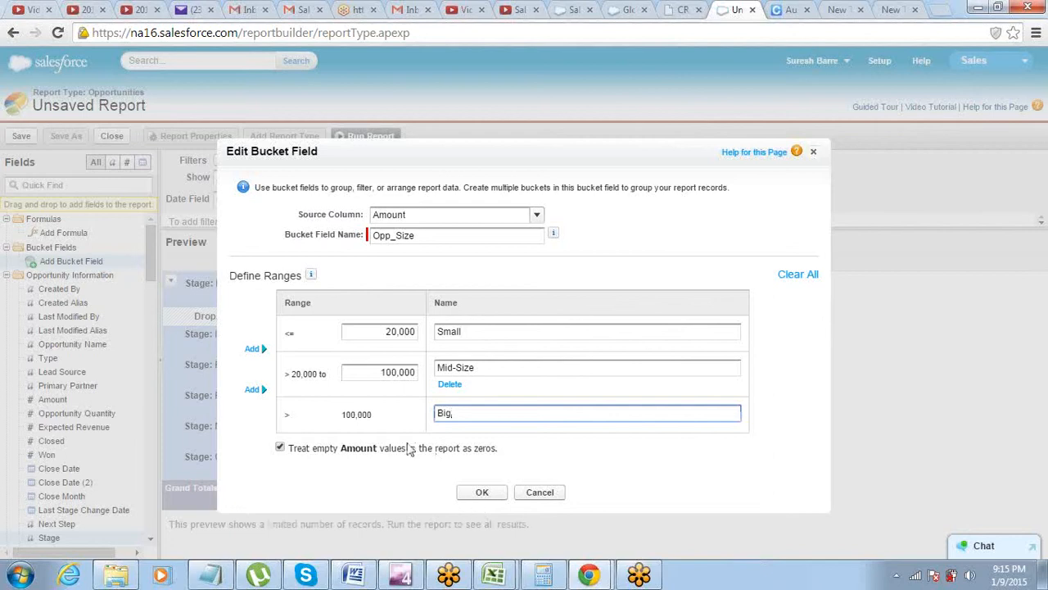
left_click(465, 495)
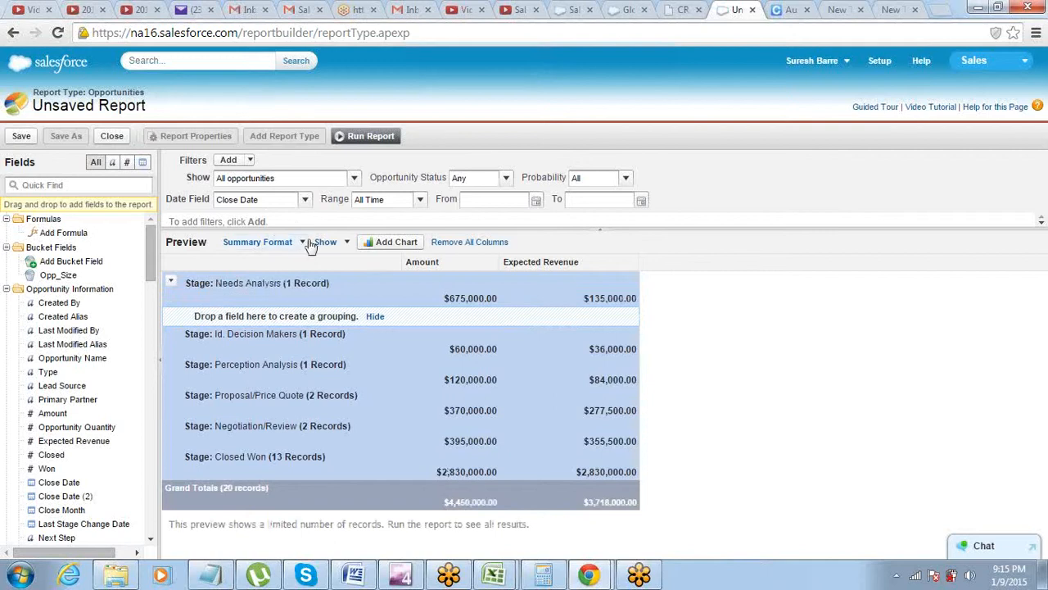
- Show the record details and change the report to Tabular format to review each opportunity's Opp_Size
left_click(345, 242)
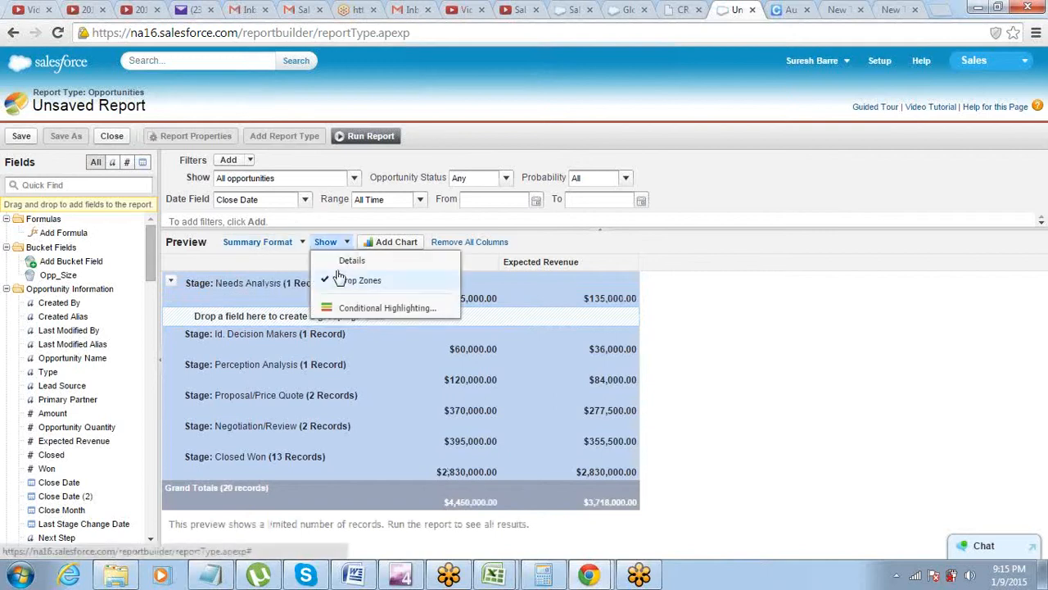
left_click(351, 260)
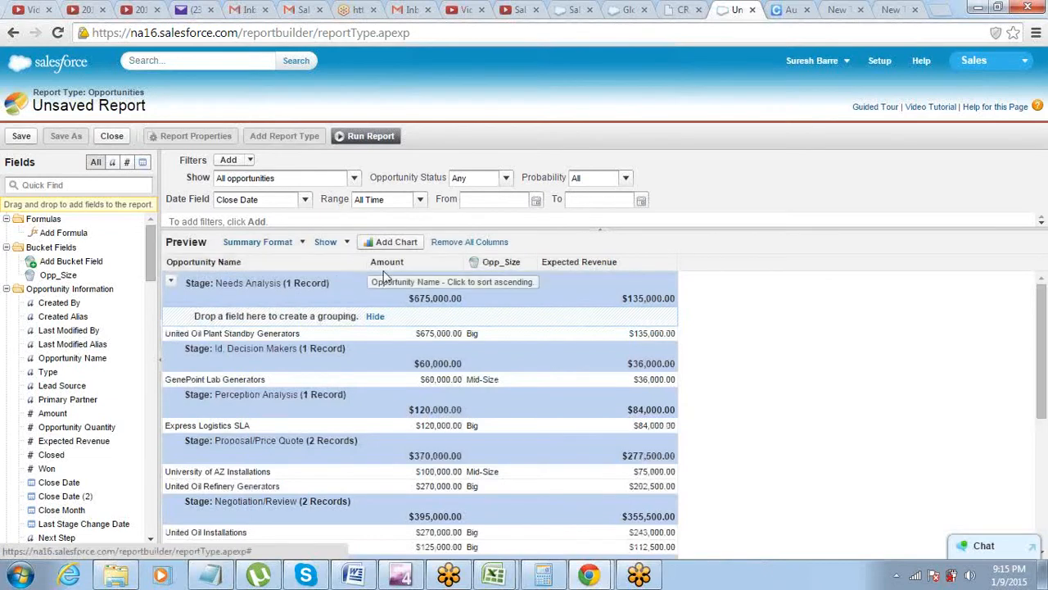
left_click(293, 242)
left_click(287, 258)
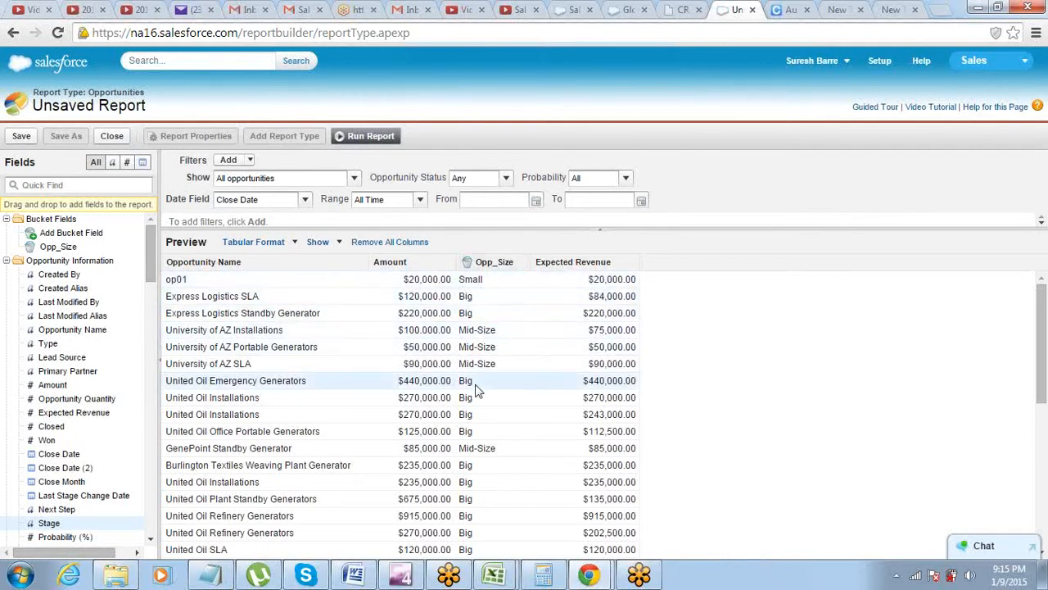
mouse_move(1045, 365)
left_mouse_down()
mouse_move(1044, 530)
mouse_move(1039, 354)
left_mouse_up()
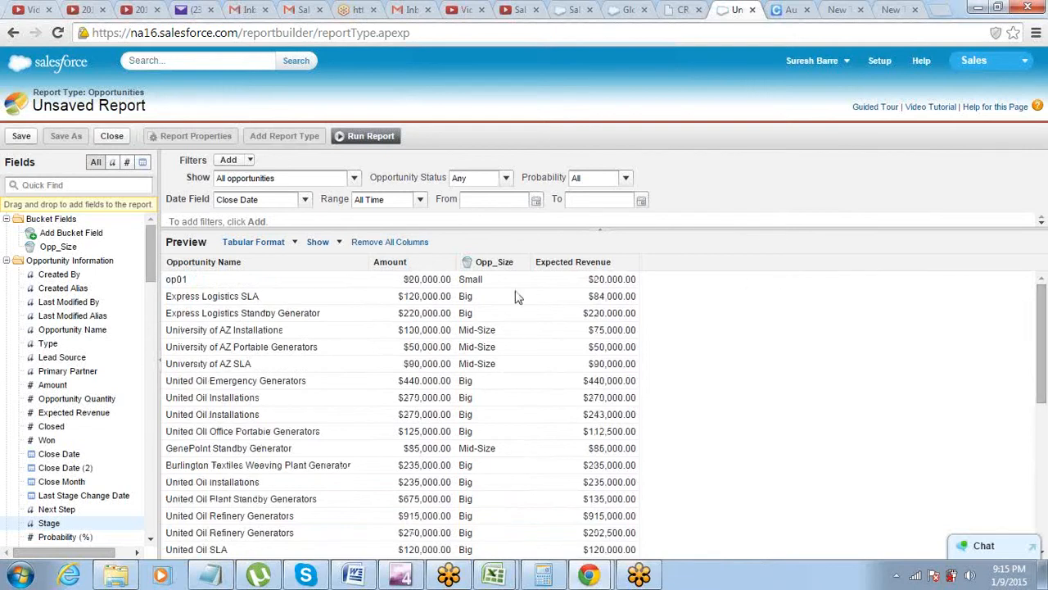
- Change the report back to Summary format and group the opportunities by Opp_Size
left_click(261, 241)
left_click(270, 280)
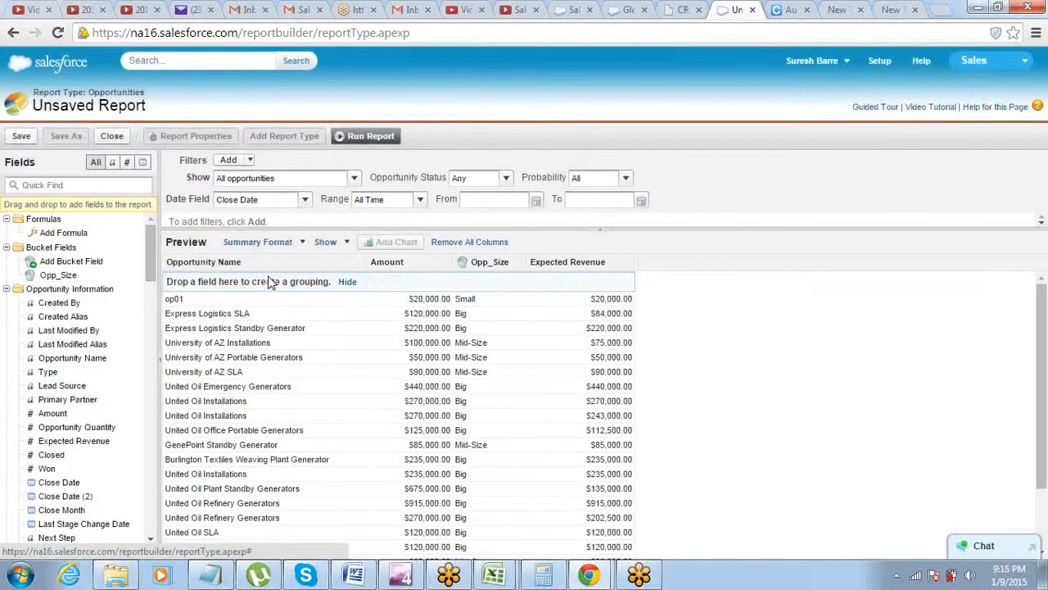
left_click_drag(482, 264, 246, 286)
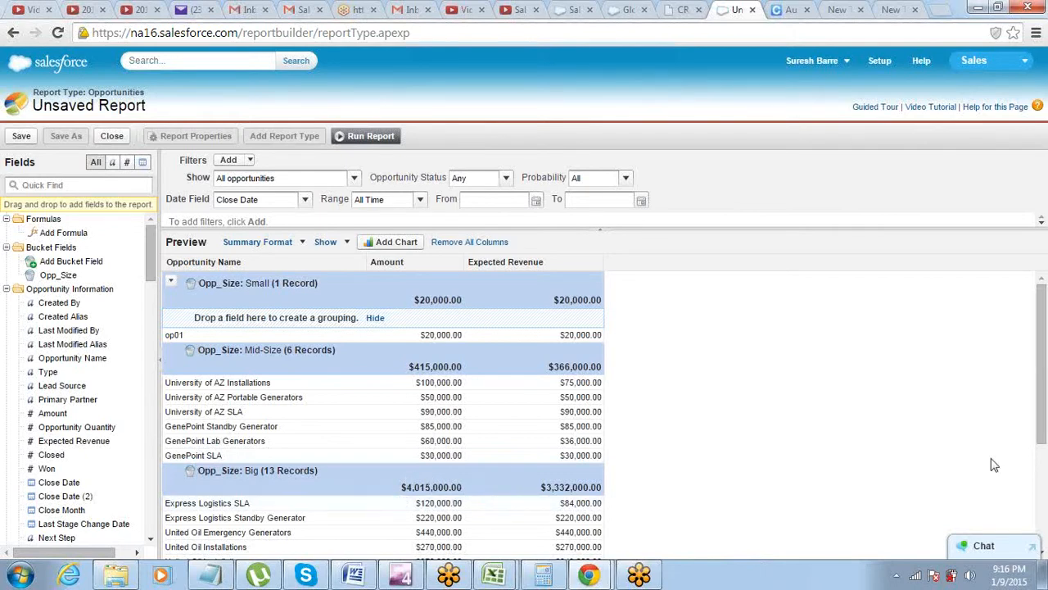
- Look through the Opp_Size groups, then hide the record details and the drop zones
scroll(1044, 481, "down", 1)
scroll(1044, 481, "down", 3)
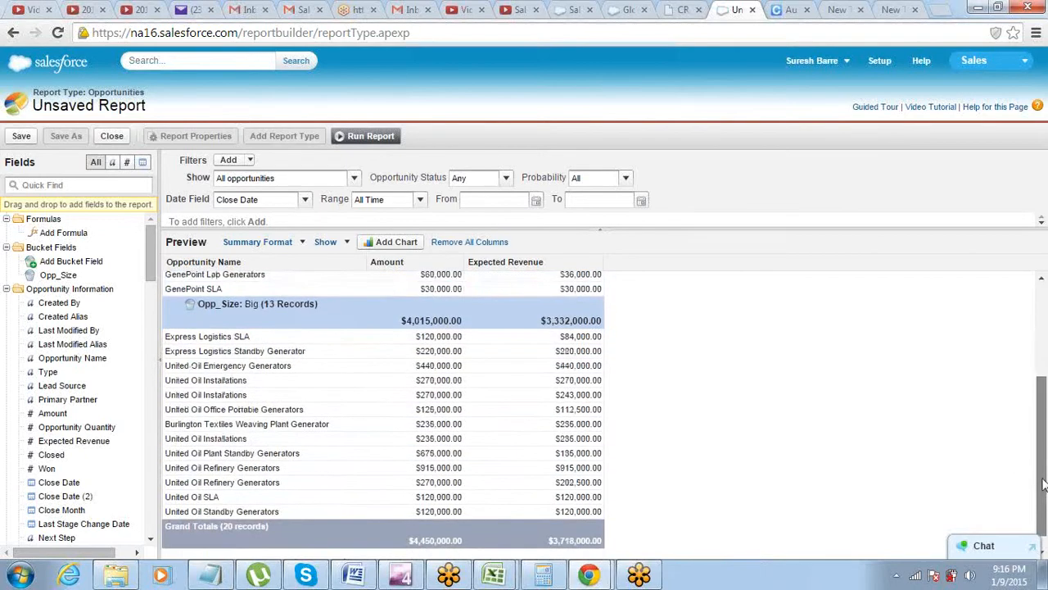
scroll(1044, 481, "up", 5)
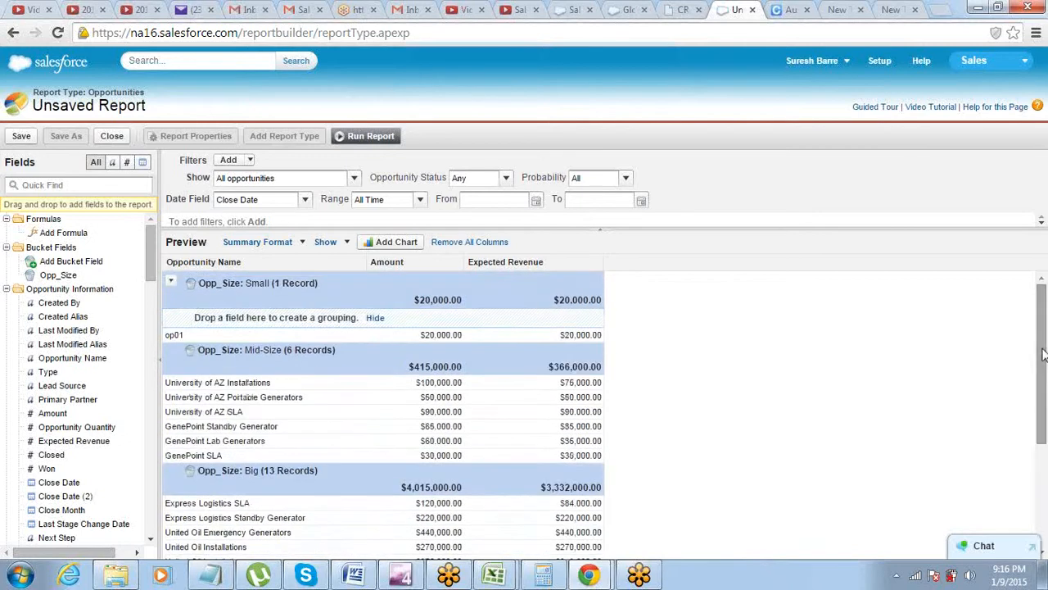
left_click(342, 244)
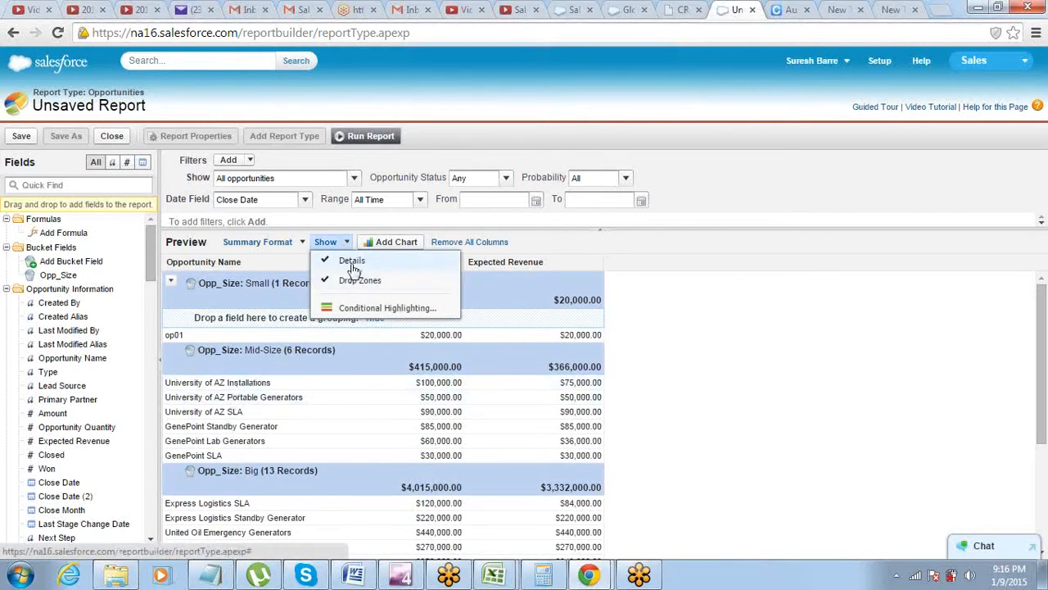
left_click(351, 263)
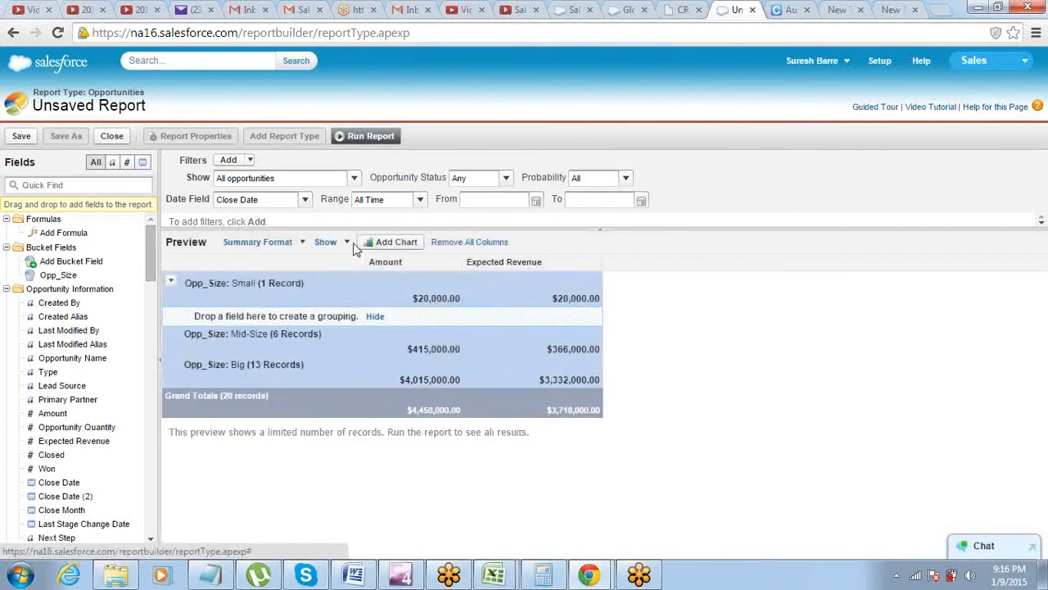
left_click(349, 243)
left_click(341, 282)
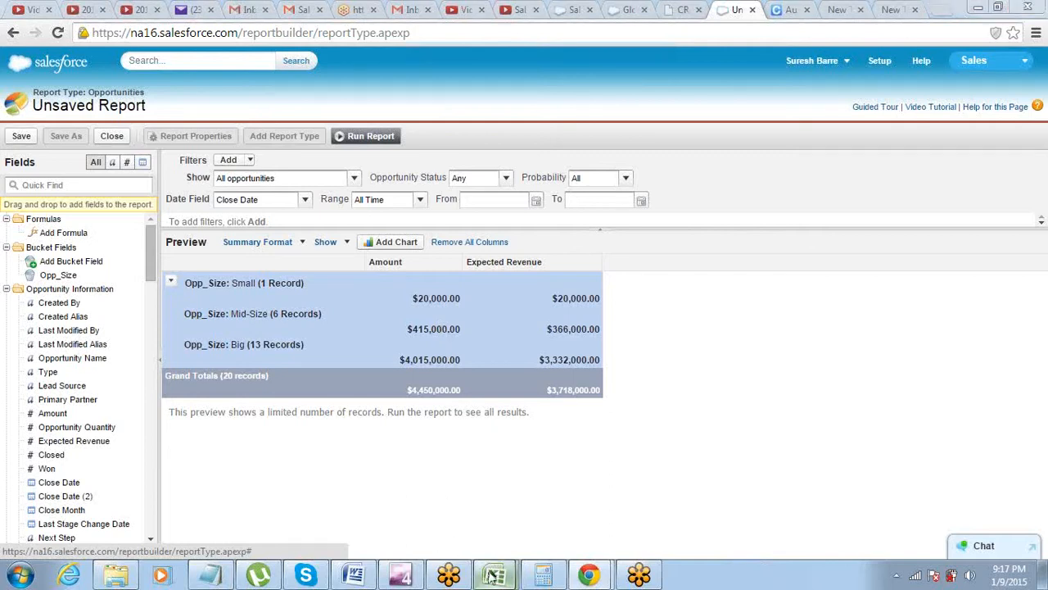
- Switch to Excel and create a new blank workbook
mouse_move(491, 576)
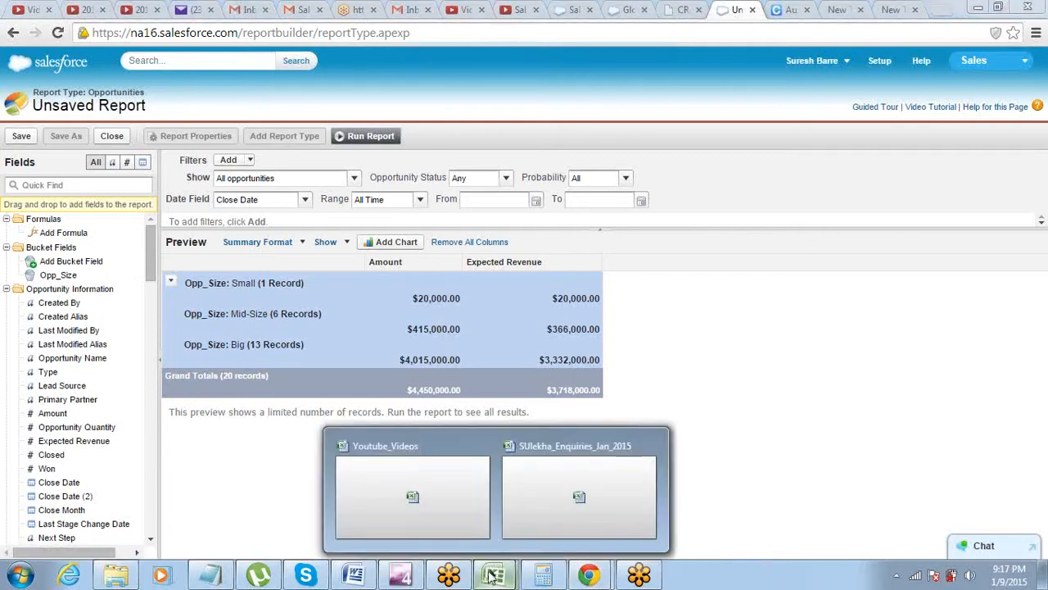
left_click(525, 517)
key("ctrl+n")
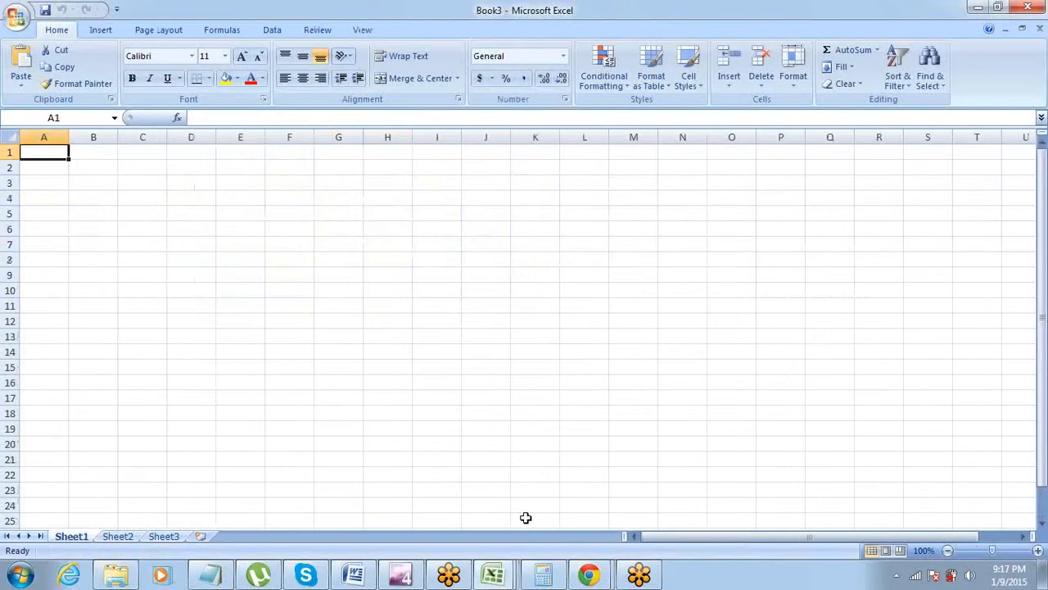
- Enter the row labels Small\, Medium and Big in cells B2 to B4
left_click(103, 168)
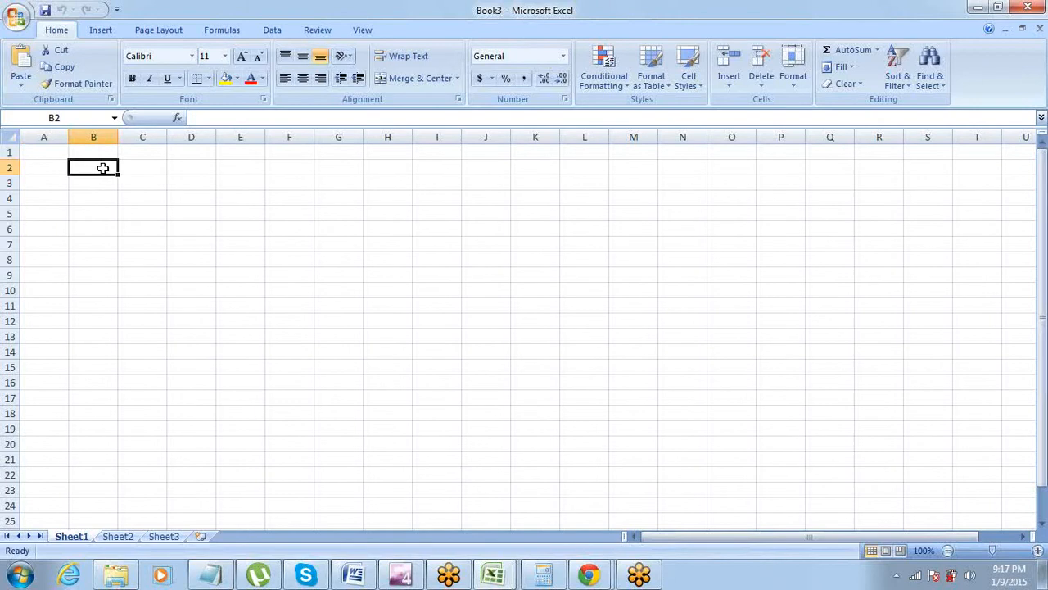
type("Small")
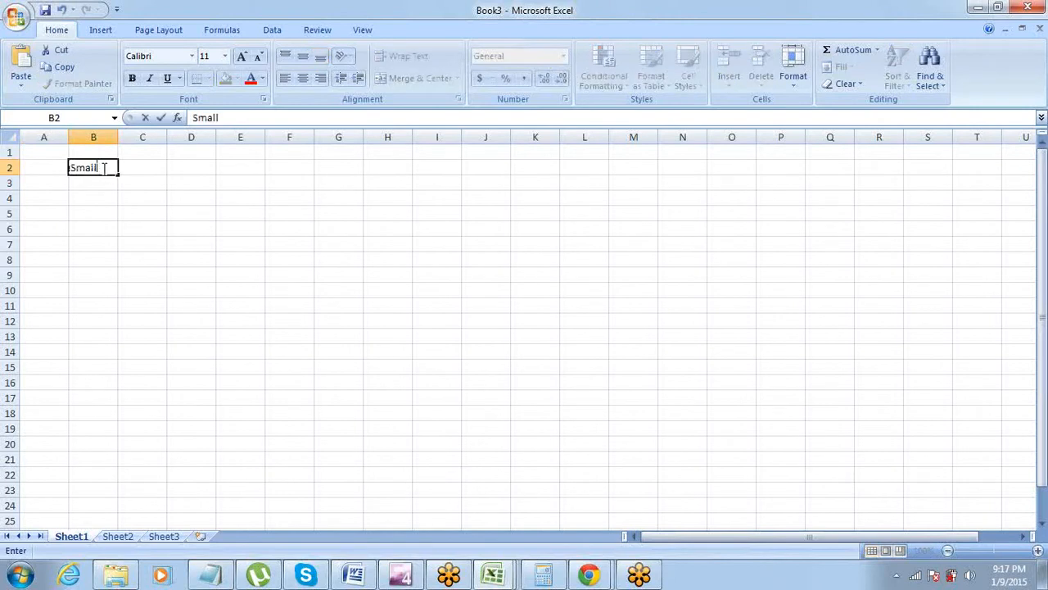
type("\\\\")
key("BackSpace")
key("BackSpace")
key("BackSpace")
type("\\")
key("Return")
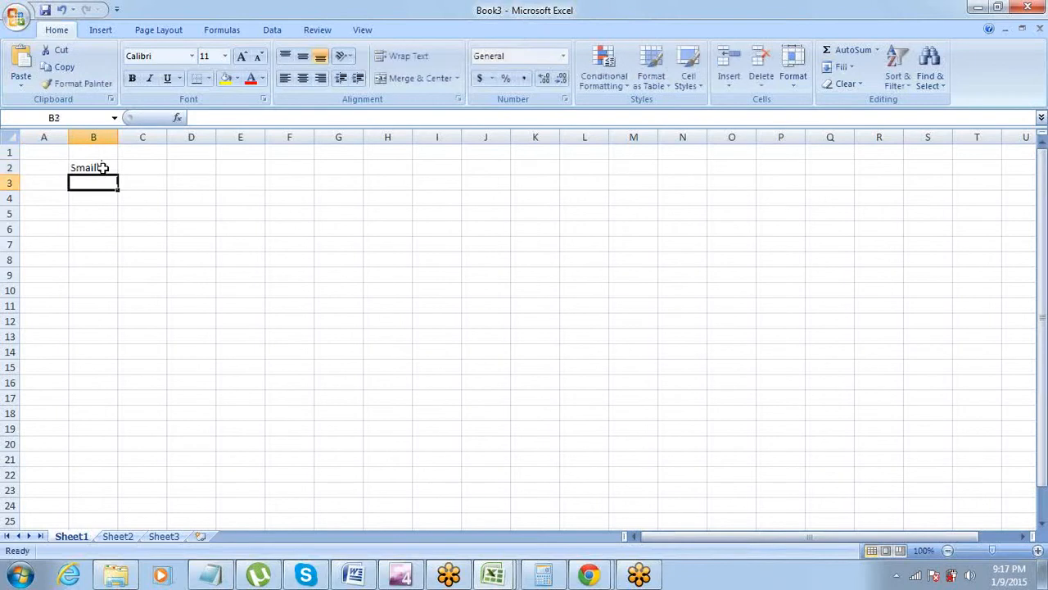
type("Medium")
key("Return")
type("B")
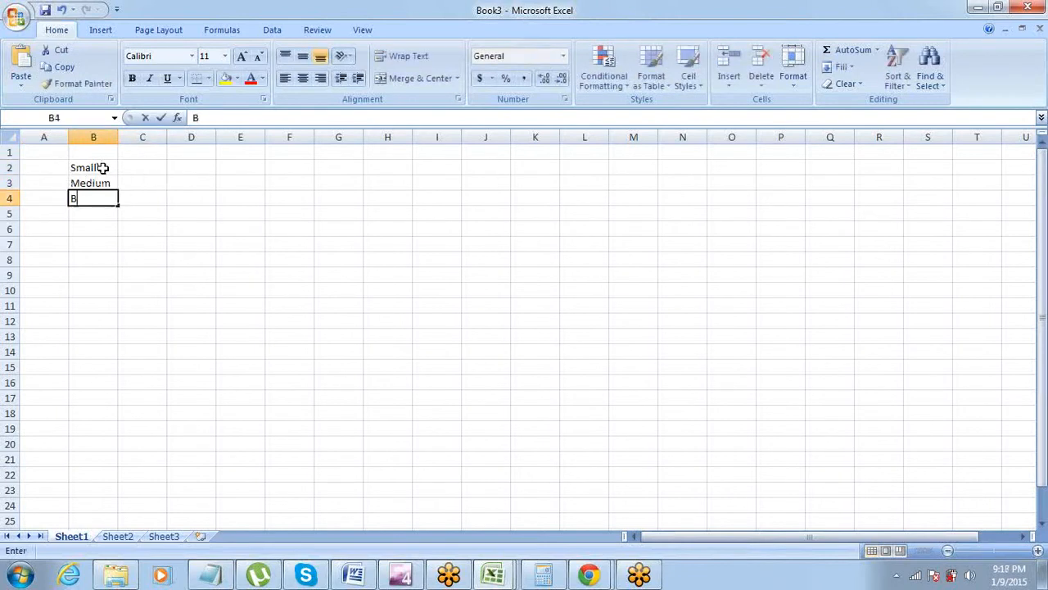
type("ig")
- Enter the column headings Prospecting in cell C1 and Negotiation in cell D1
key("Right")
key("Up")
key("Up")
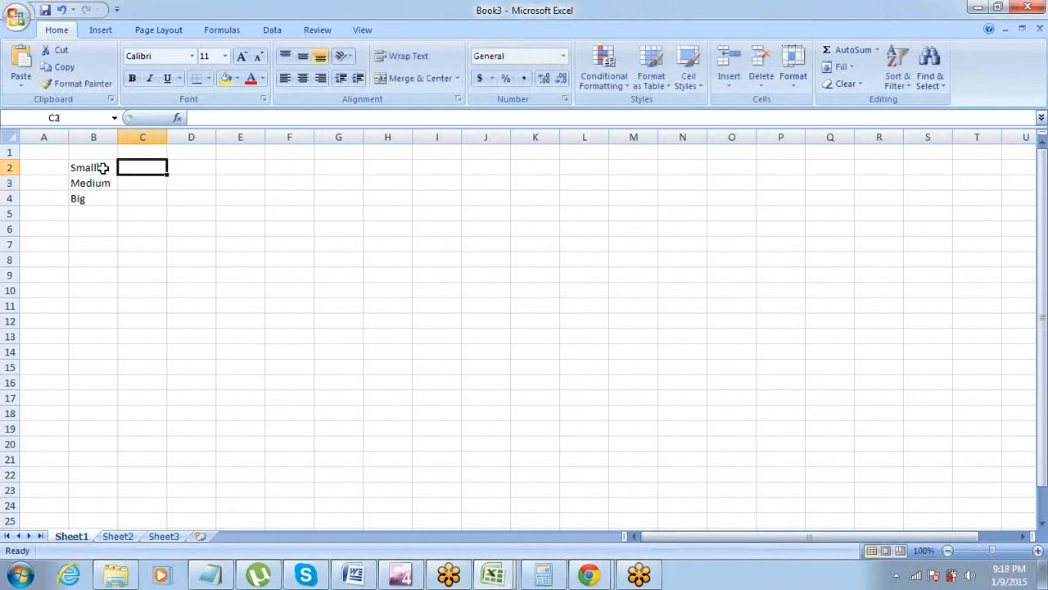
key("shift+Down")
key("shift+Down")
key("Up")
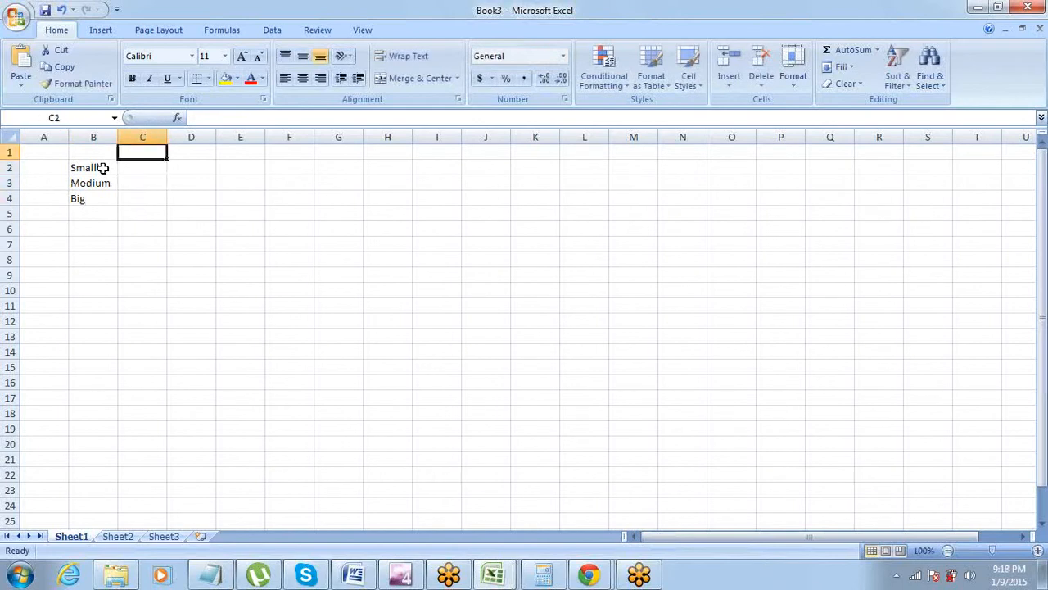
type("P")
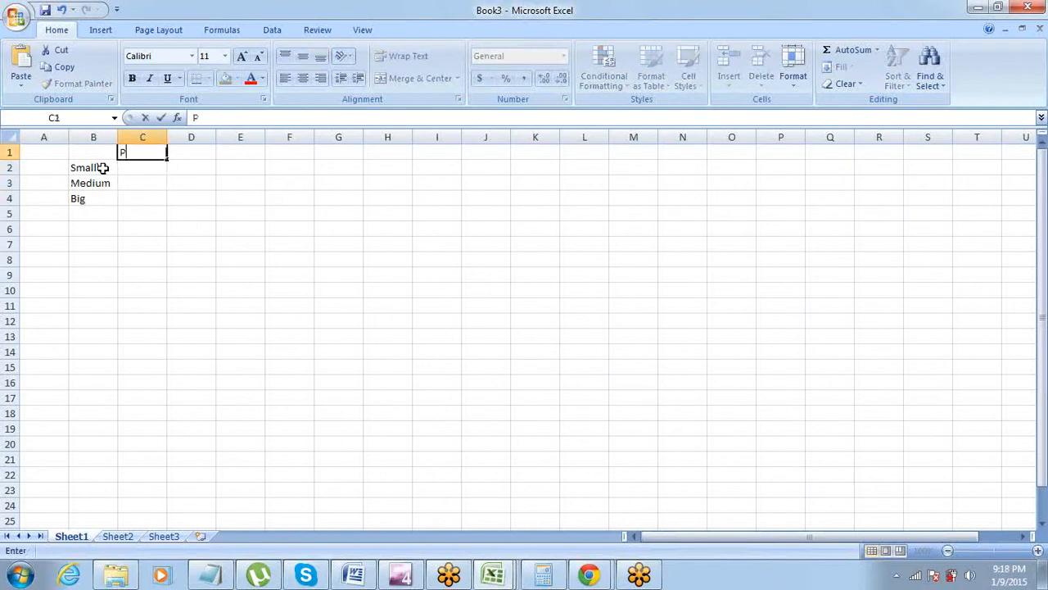
type("rospecting")
key("Right")
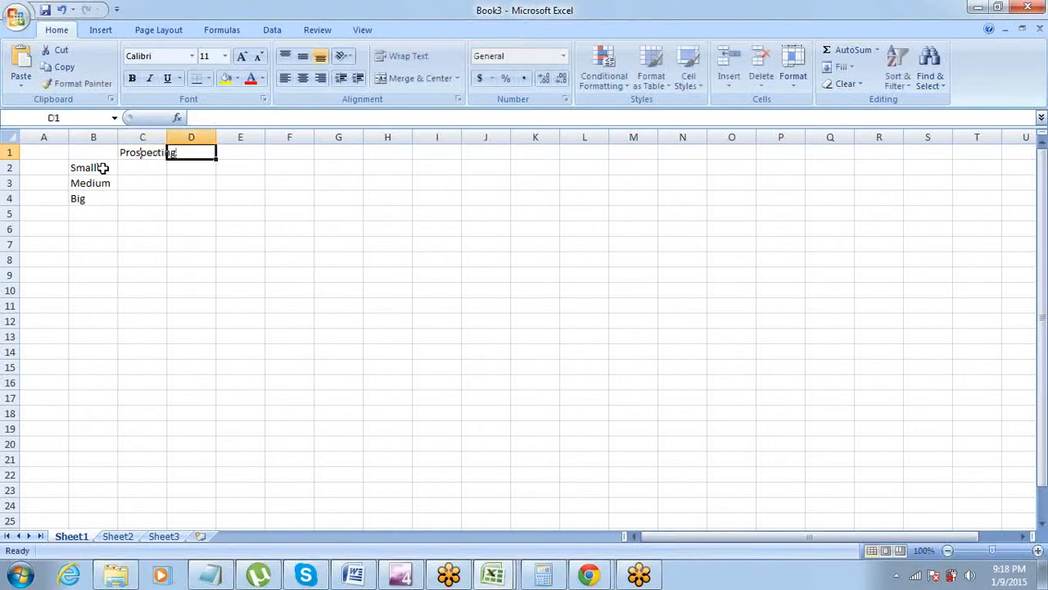
type("Negot")
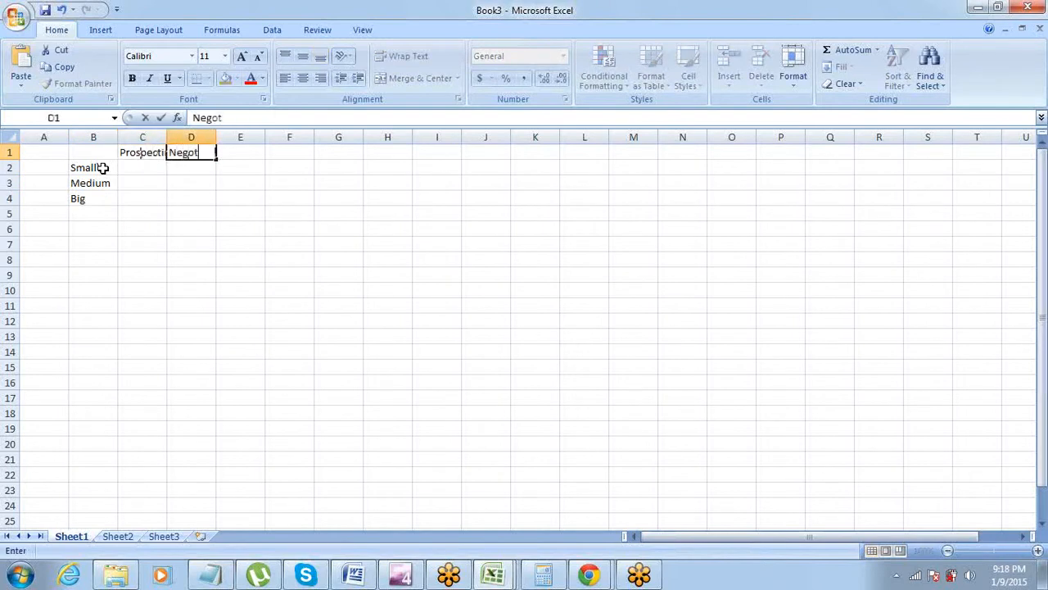
type("iation")
key("Right")
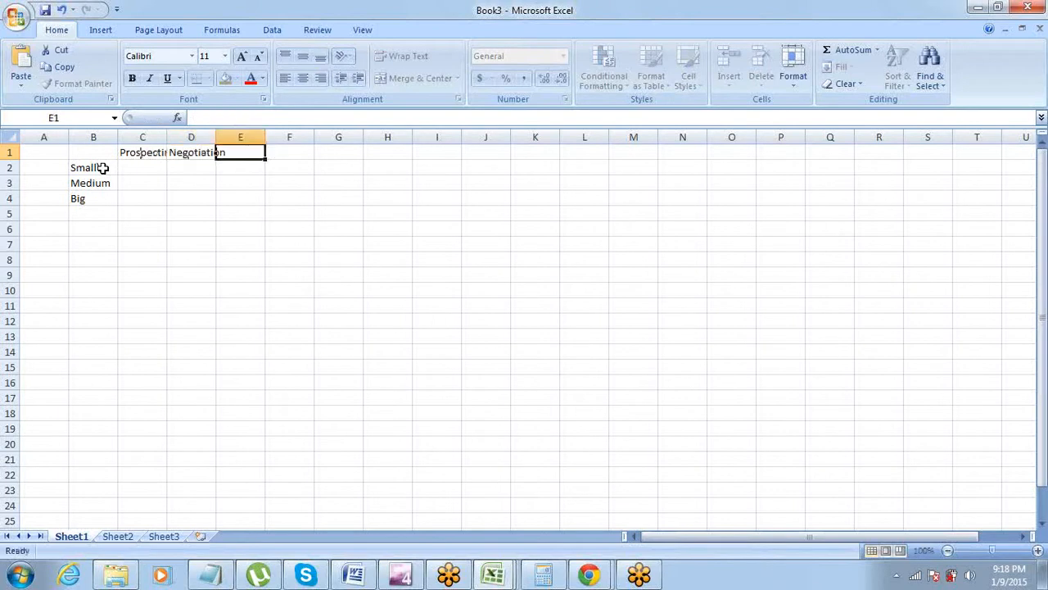
- Add the column headings Closed Won in cell E1 and Closed Lost in cell F1
key("Down")
key("Up")
type("Clos")
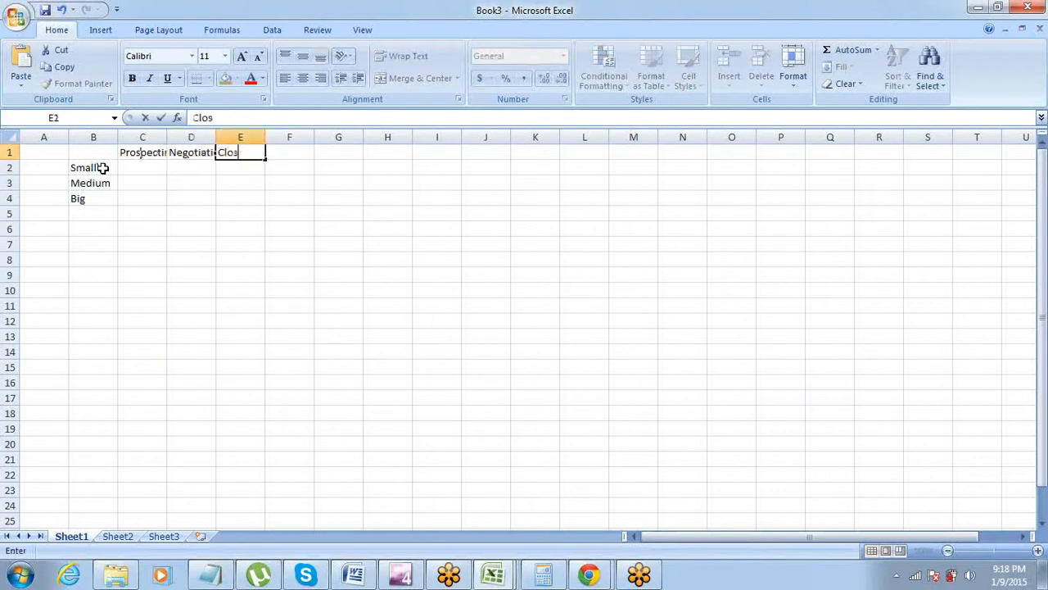
type("ed Won")
key("Right")
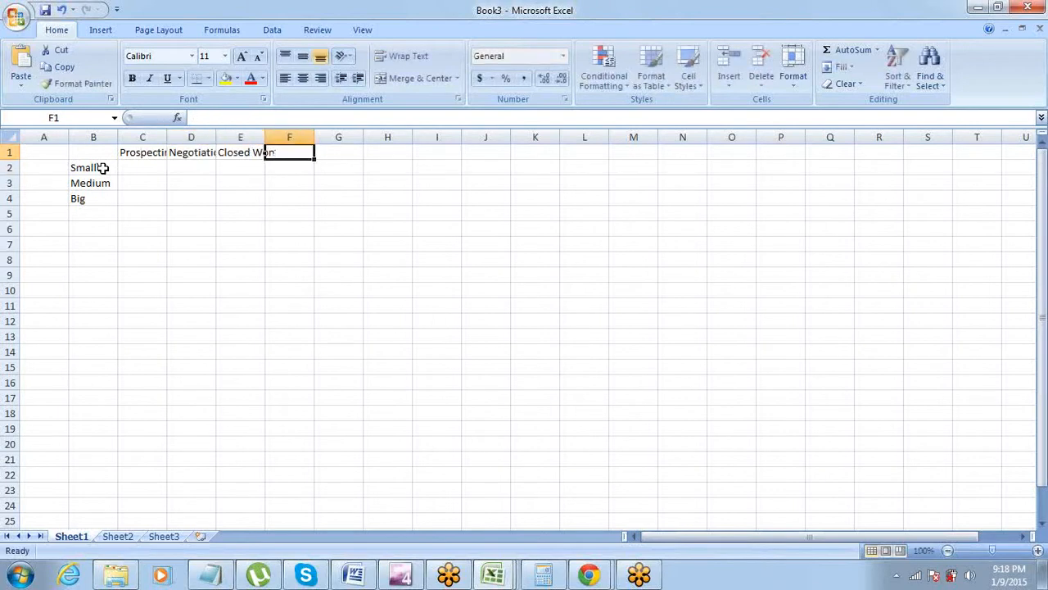
type("Closed Los")
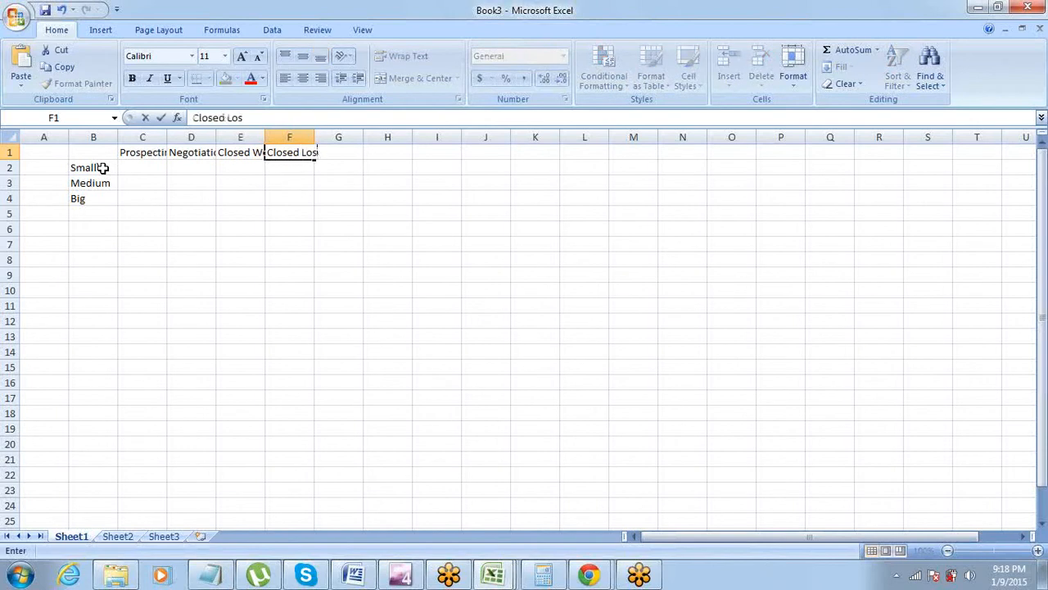
type("t")
- Examine how the opportunity size rows and the stage column headings form a grid in the sheet
key("Right")
key("Left")
key("Left")
key("Left")
key("Left")
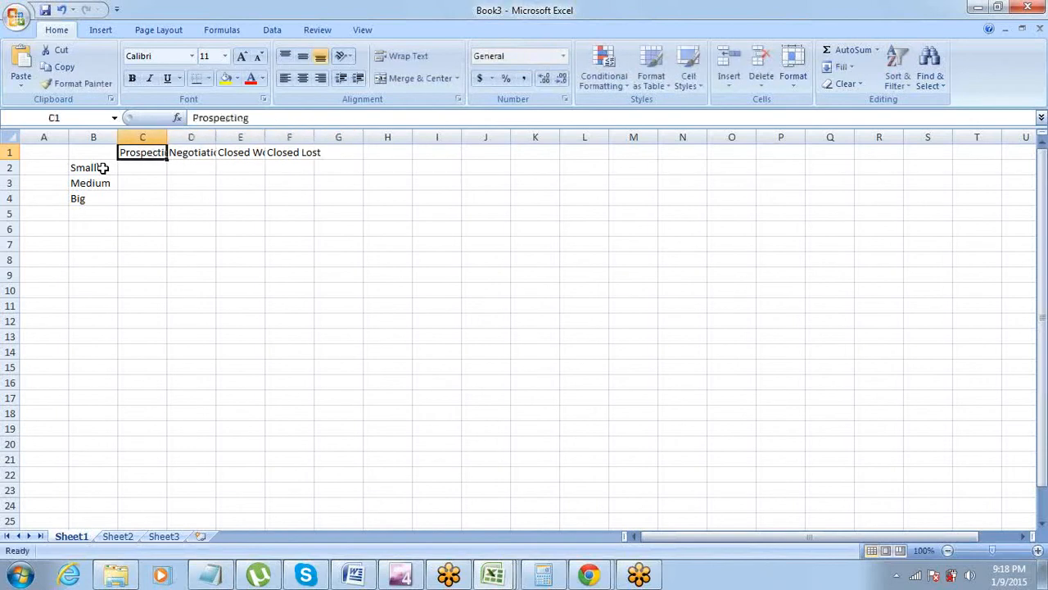
key("Left")
key("Right")
key("Down")
key("shift+Down")
key("shift+Down")
key("Left")
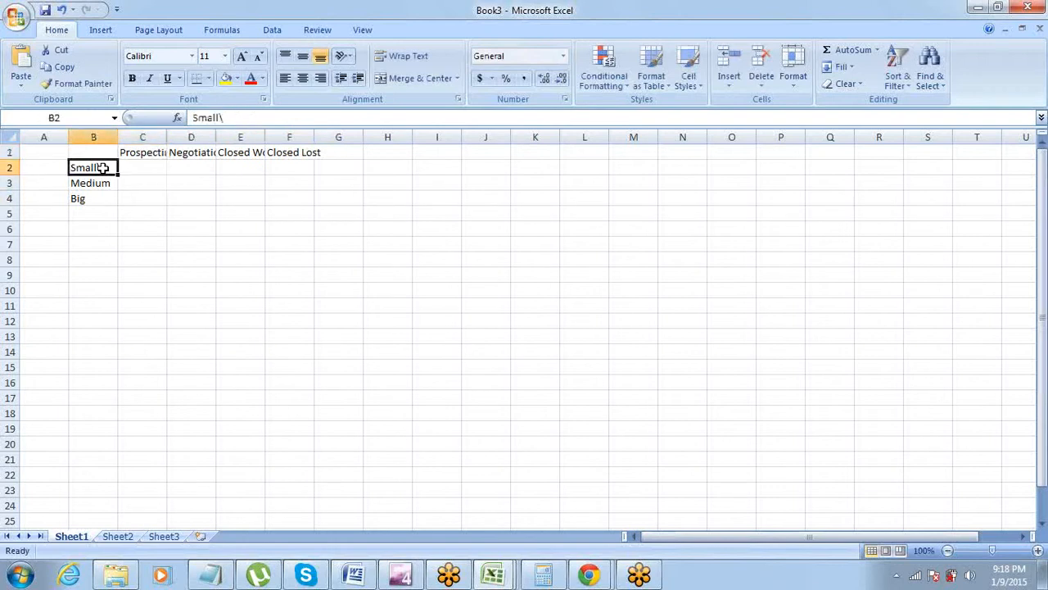
key("shift+Down")
key("shift+Down")
key("Up")
key("Down")
key("Right")
key("Up")
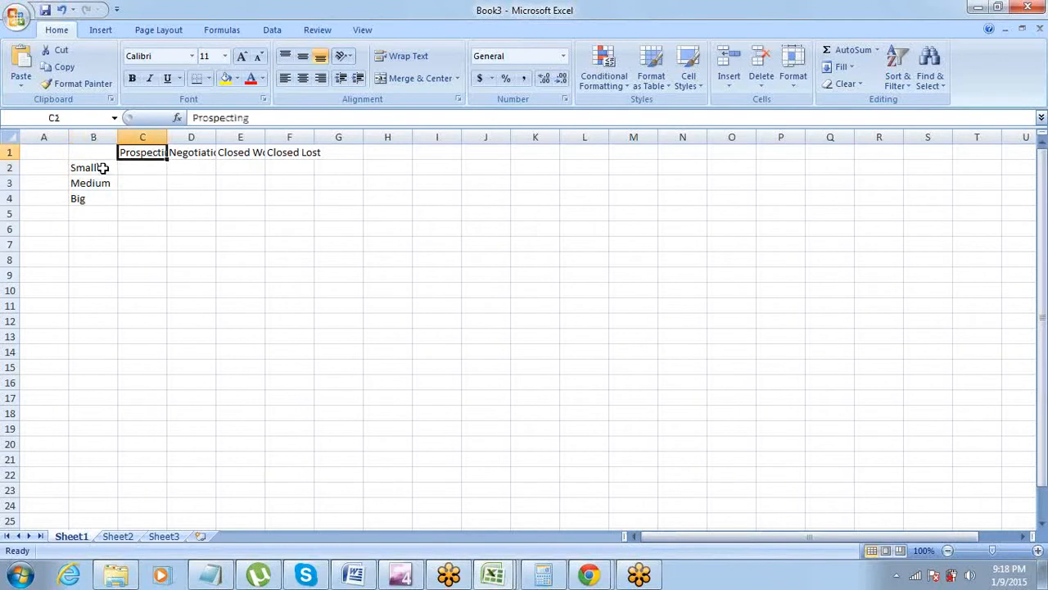
key("shift+Right")
key("shift+Right")
key("shift+Right")
- Switch to the Salesforce report builder and show the report's record details and drop zones
key("alt+Tab")
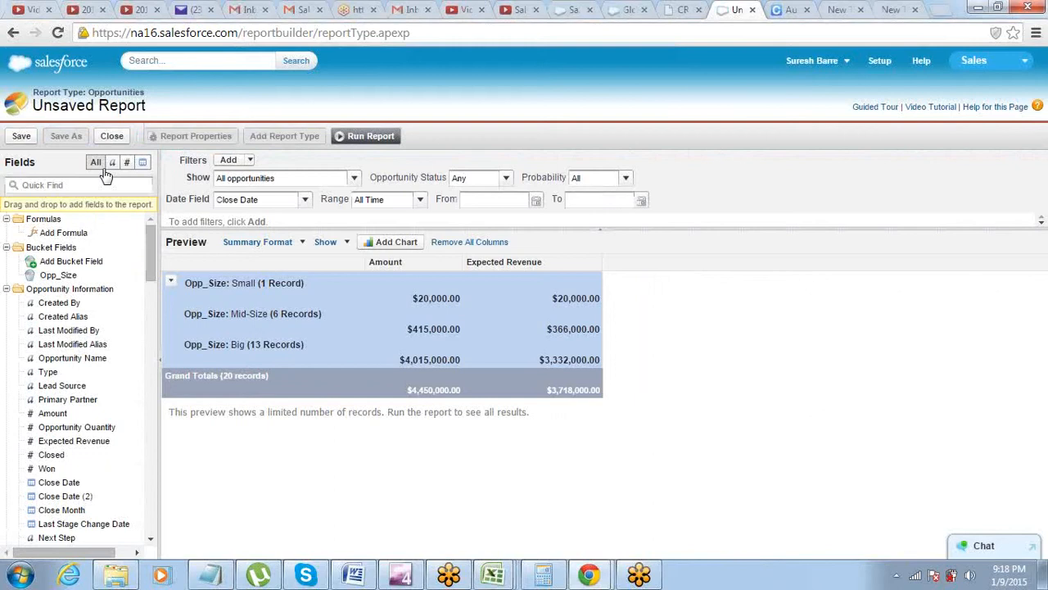
left_click(334, 243)
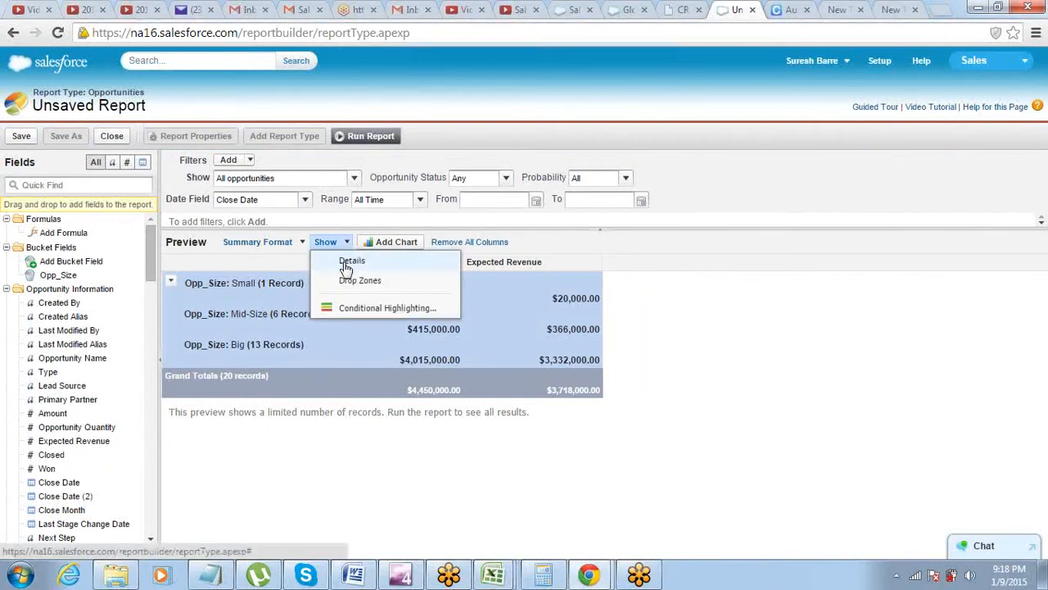
left_click(346, 262)
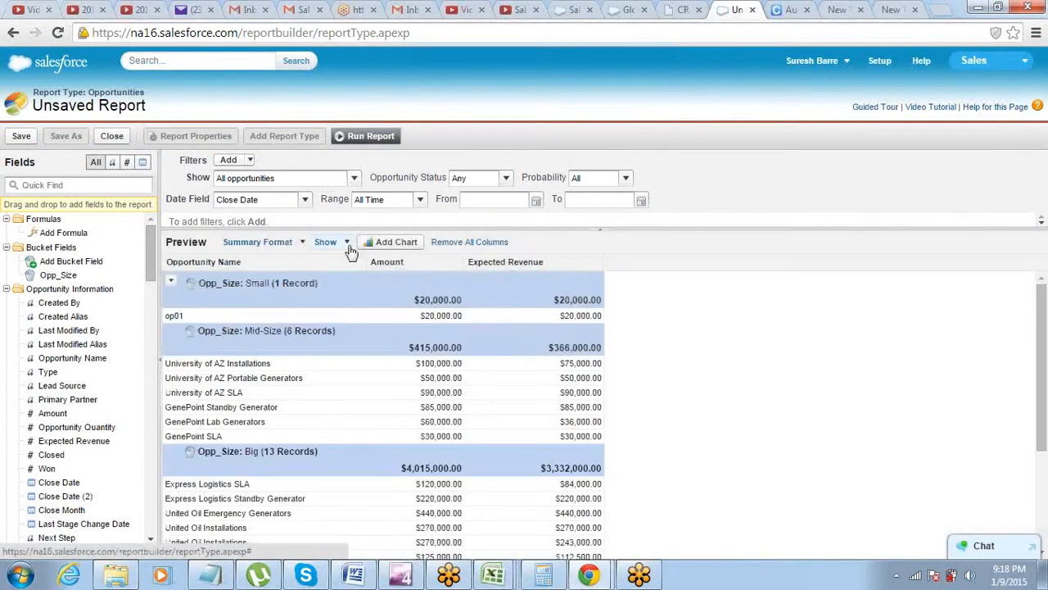
left_click(349, 244)
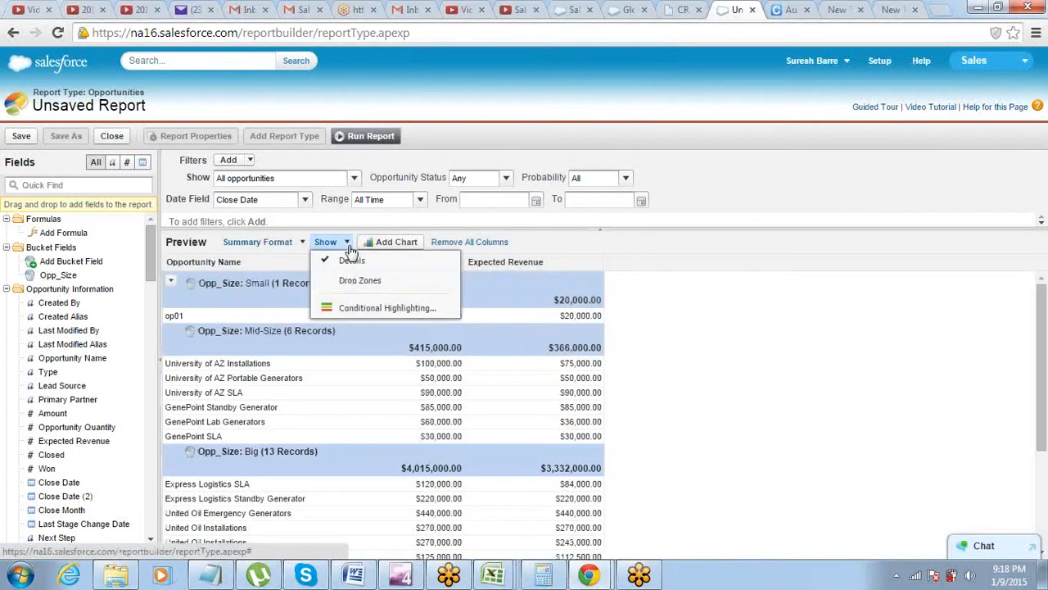
left_click(350, 282)
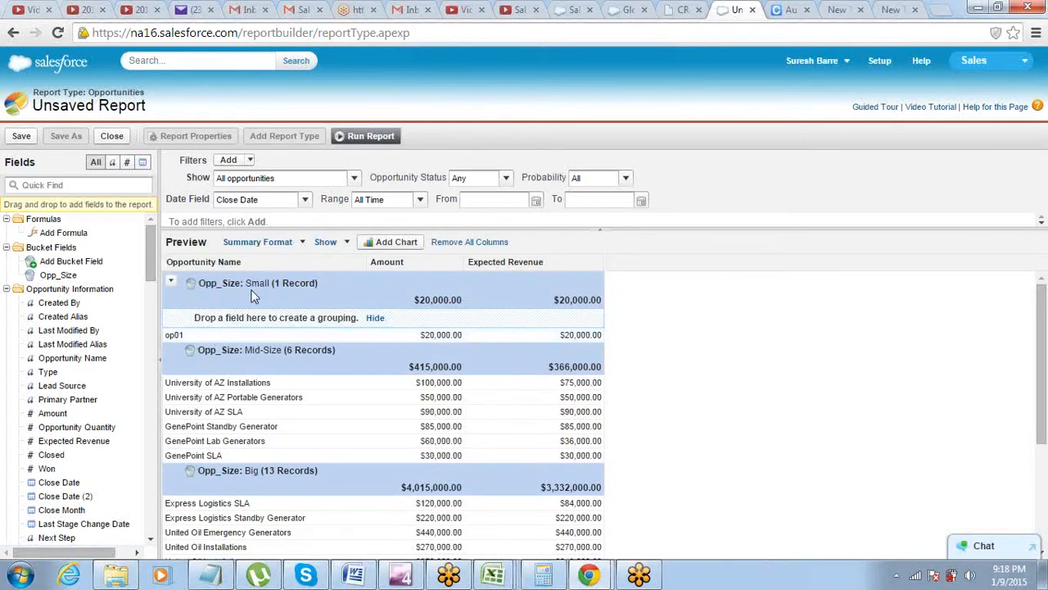
- Change the report to Matrix format and add Stage as the column grouping
left_click(303, 244)
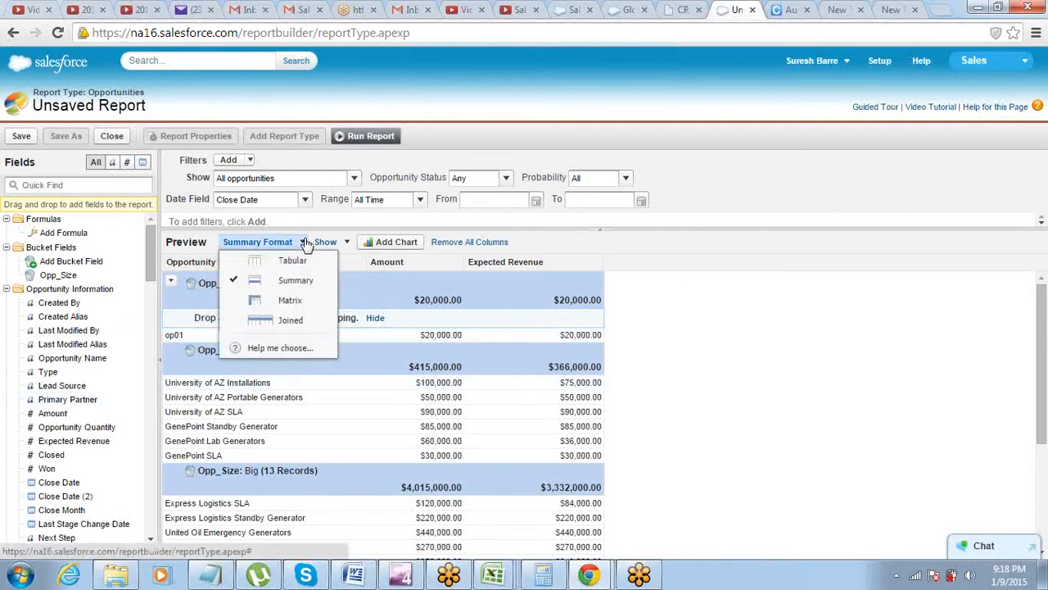
left_click(285, 303)
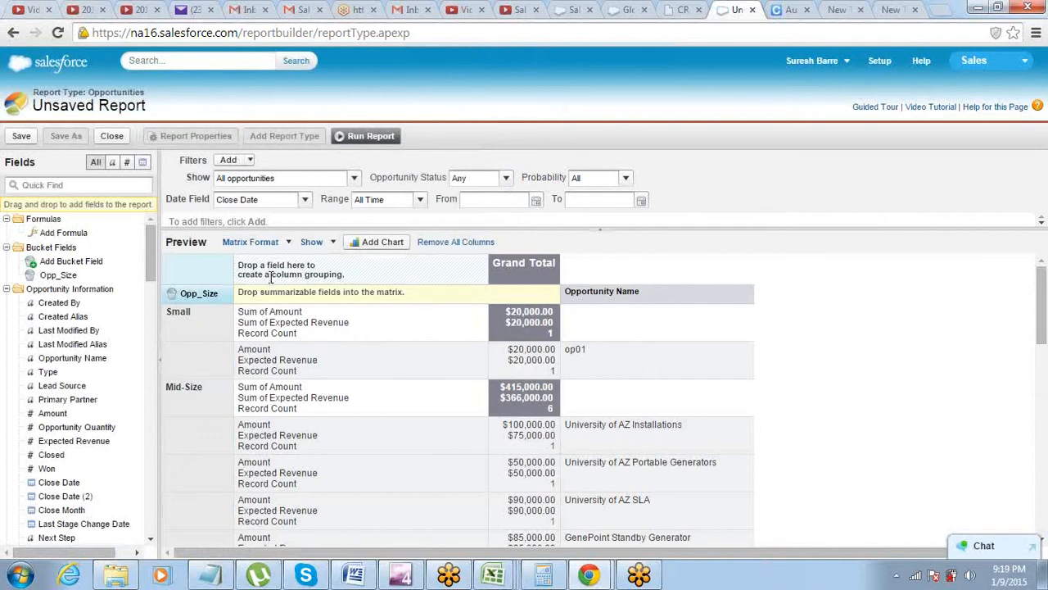
left_click_drag(239, 295, 363, 300)
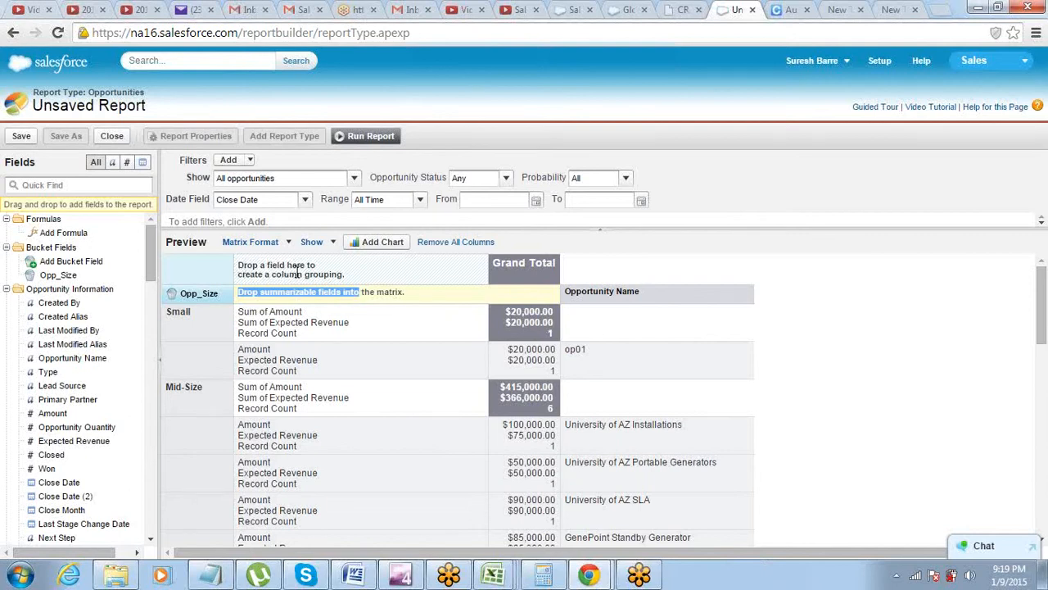
left_click(187, 309)
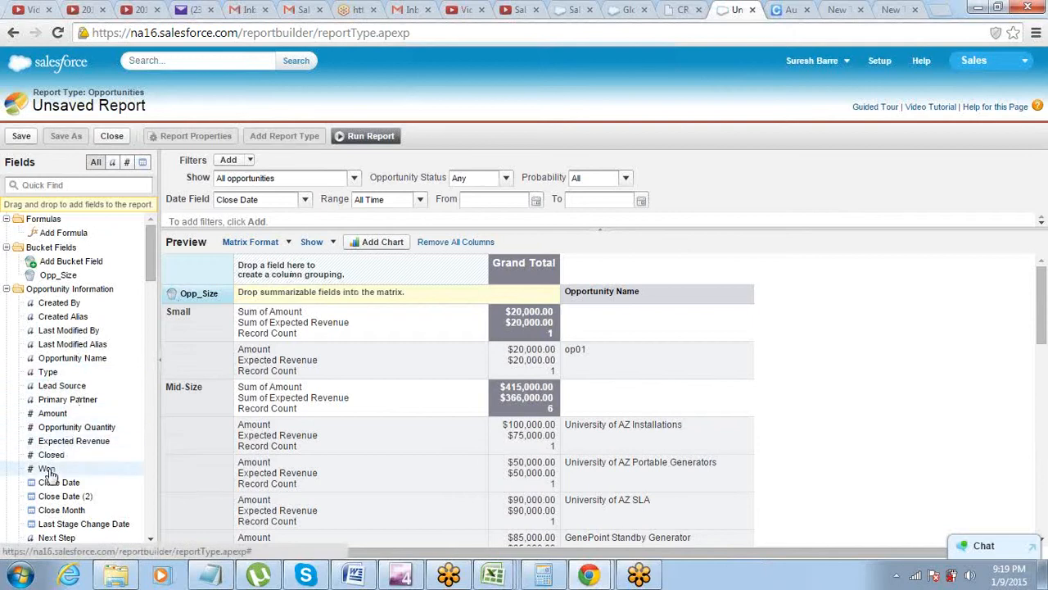
left_click_drag(150, 250, 150, 275)
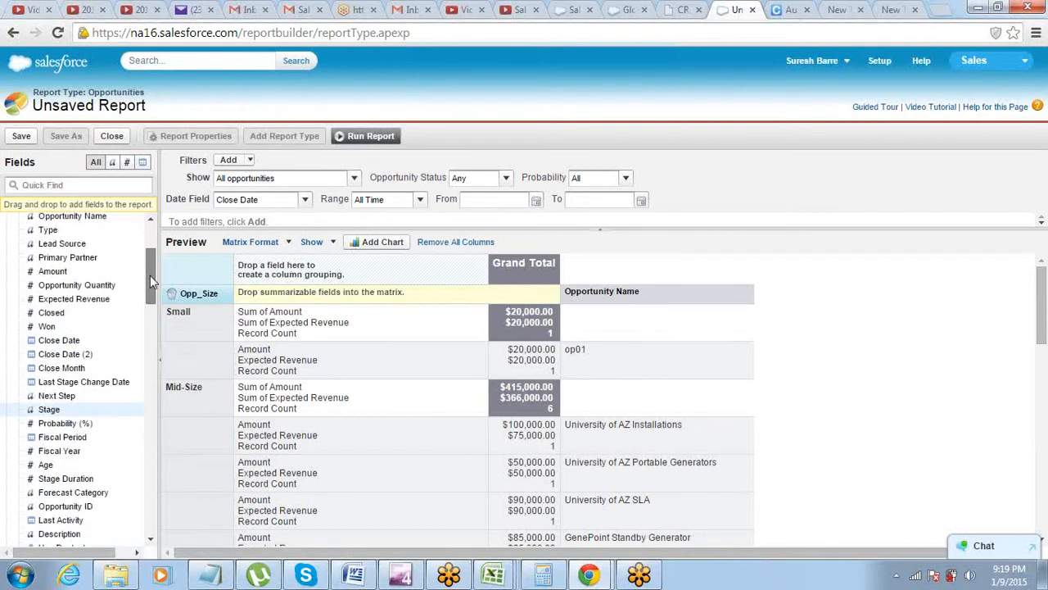
left_click_drag(49, 405, 291, 273)
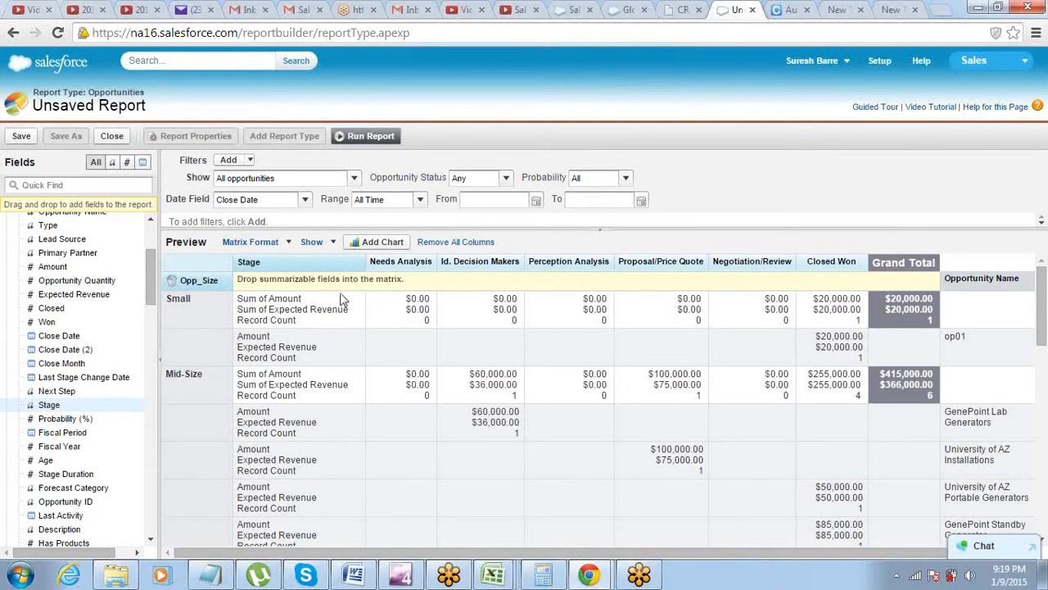
- Swap the matrix groupings so that Stage groups the rows and Opp_Size groups the columns
left_click_drag(304, 262, 188, 286)
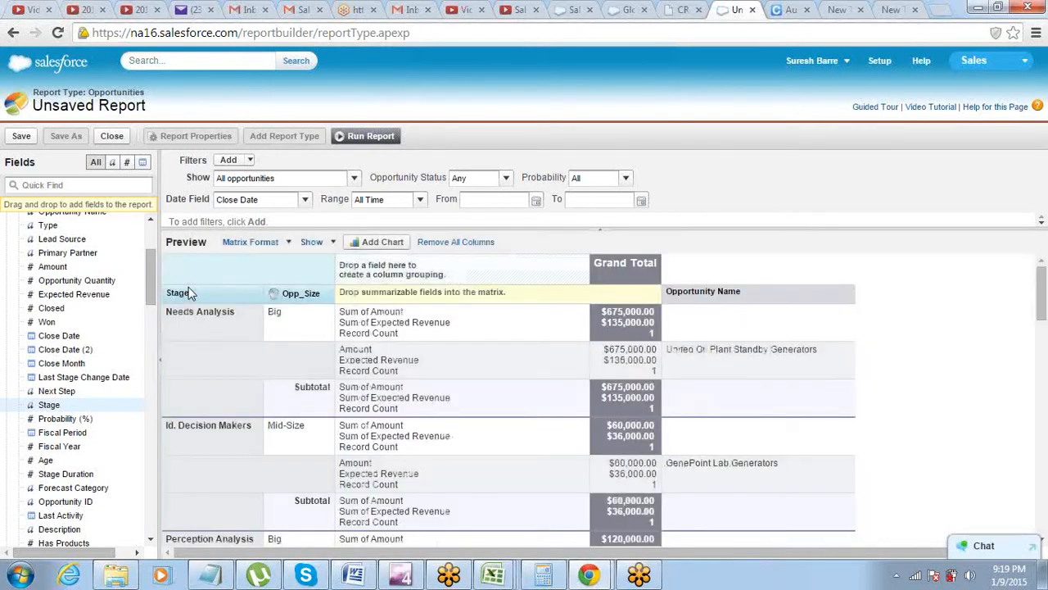
left_click_drag(299, 293, 373, 272)
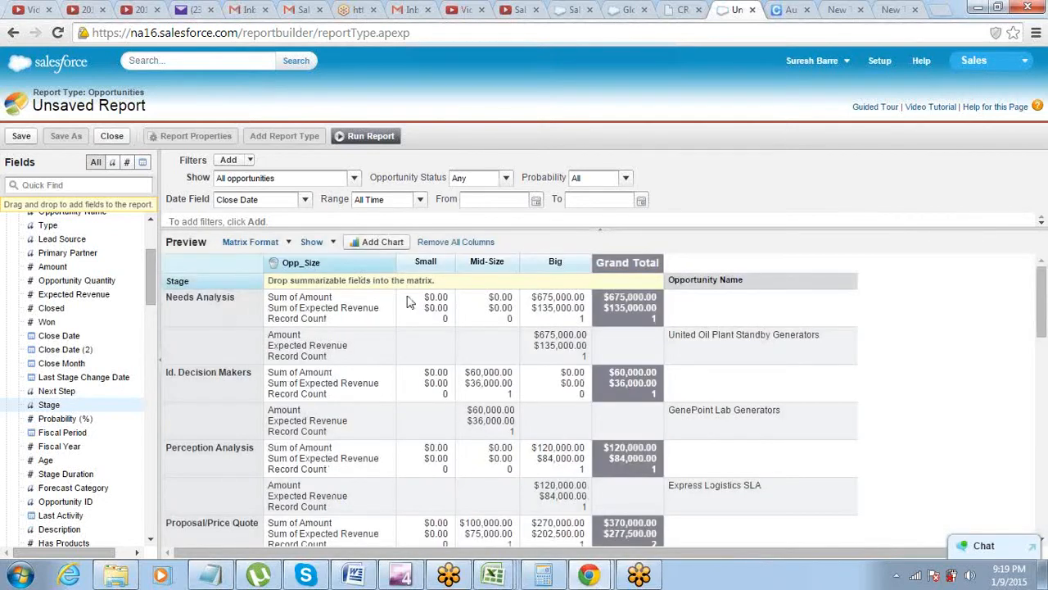
- Hide the record count and the record details in the matrix report
left_click(335, 247)
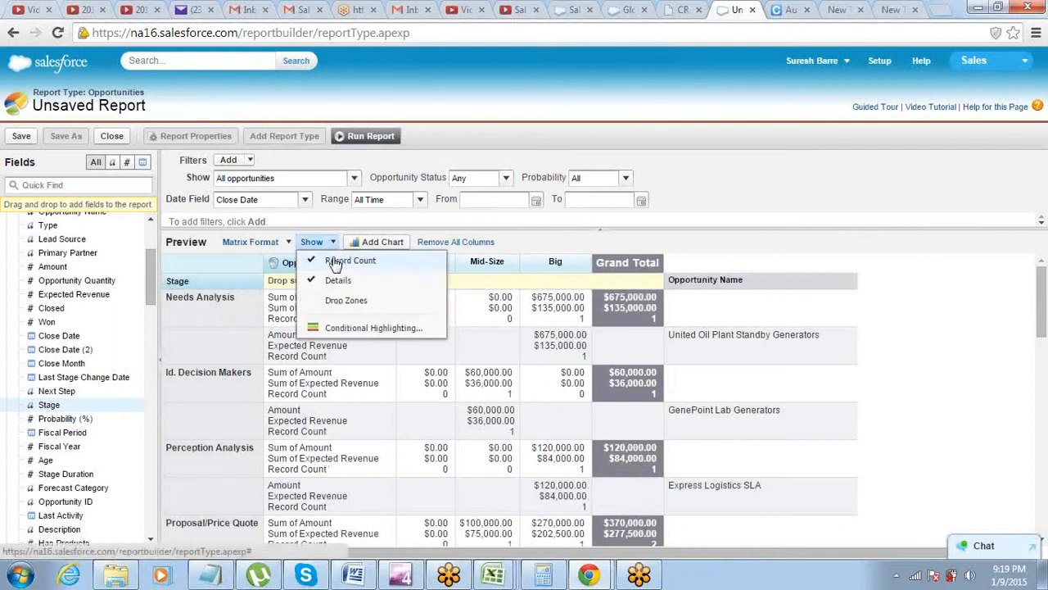
left_click(332, 260)
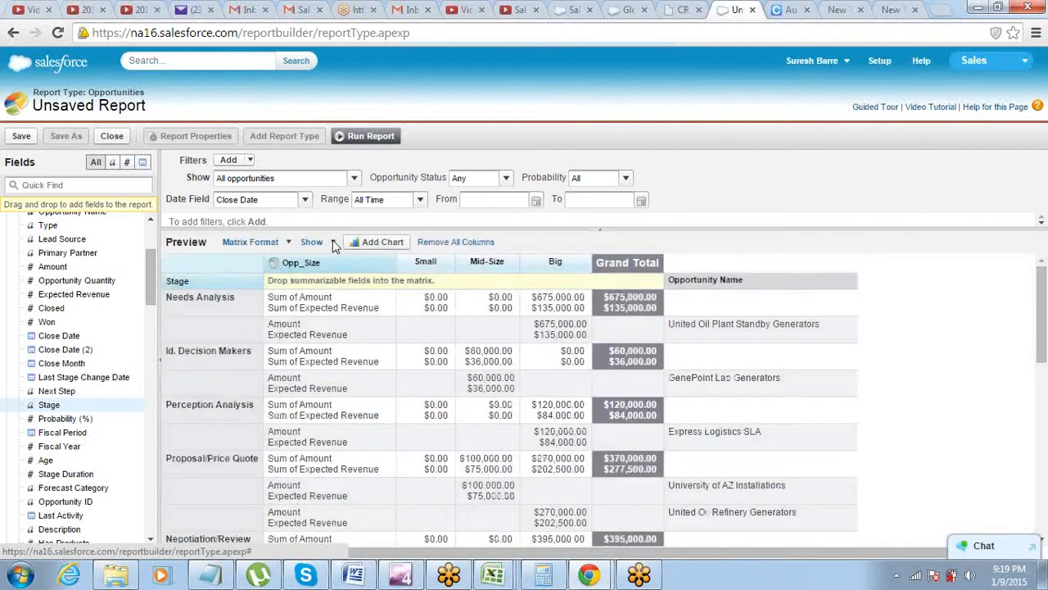
left_click(332, 242)
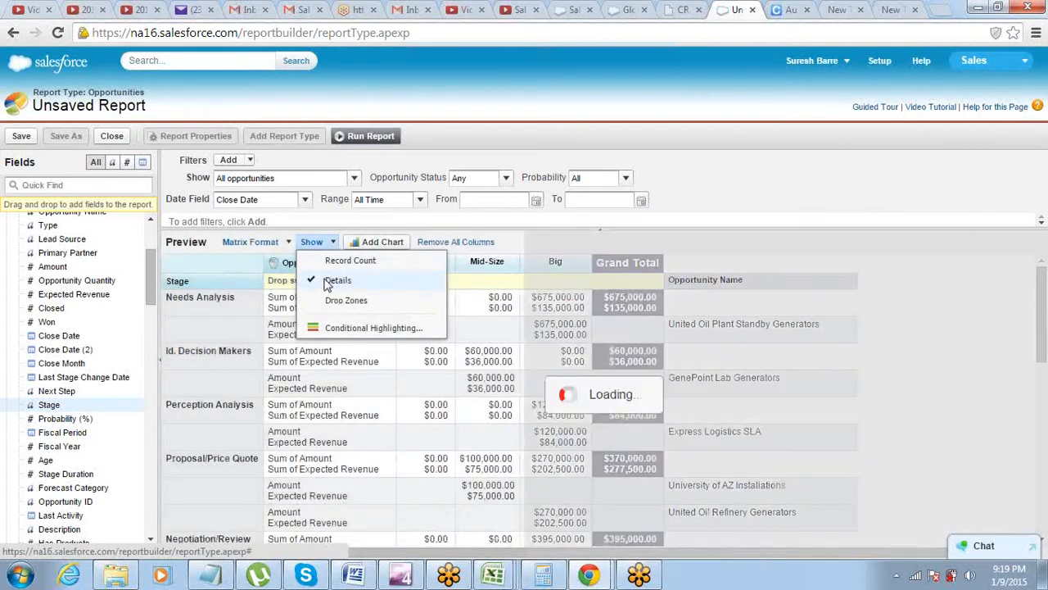
left_click(331, 280)
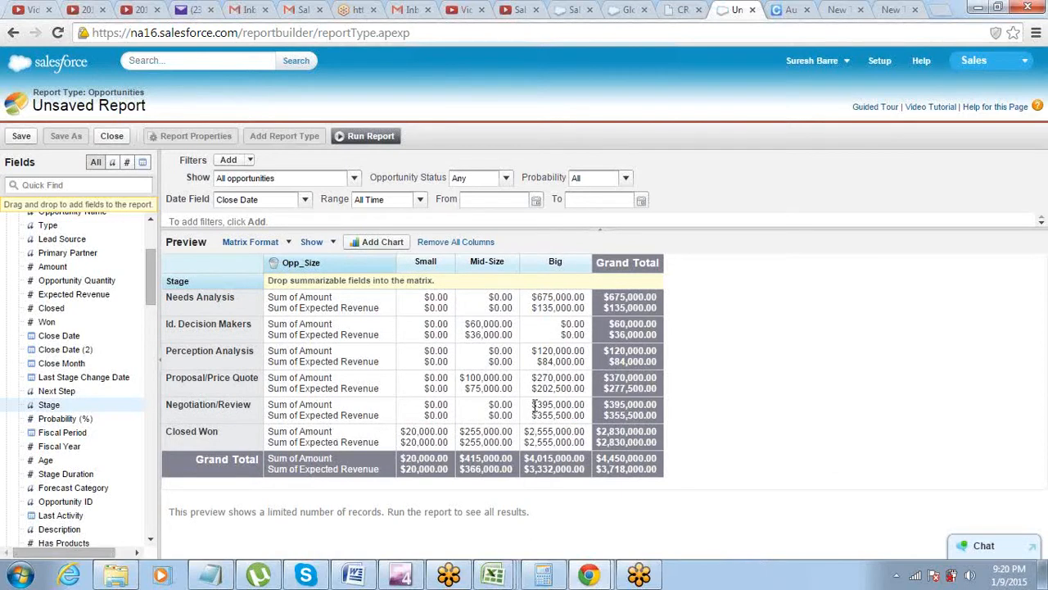
left_click_drag(534, 404, 583, 415)
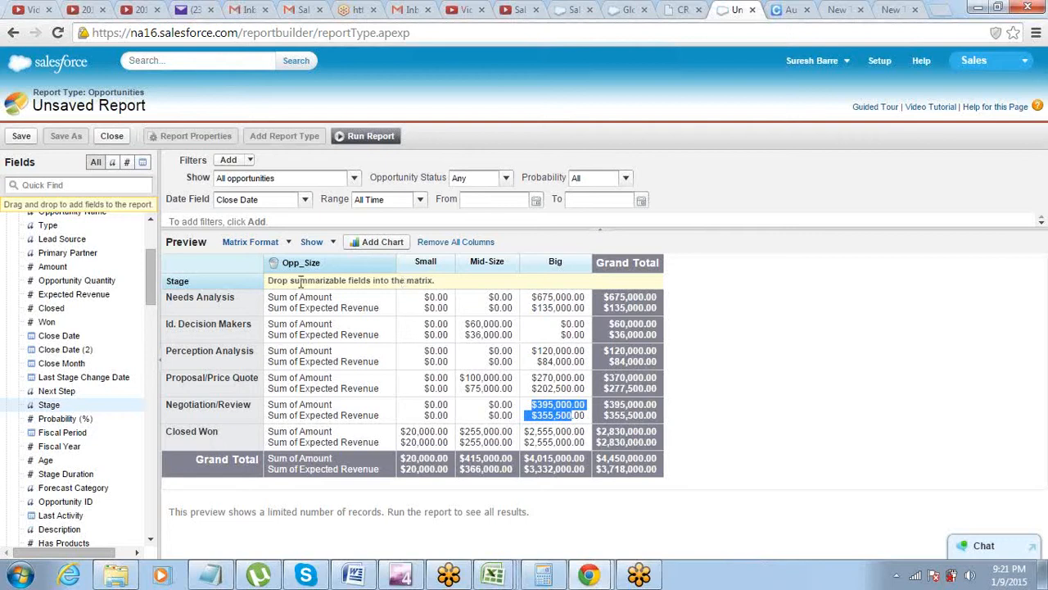
scroll(148, 278, "up", 4)
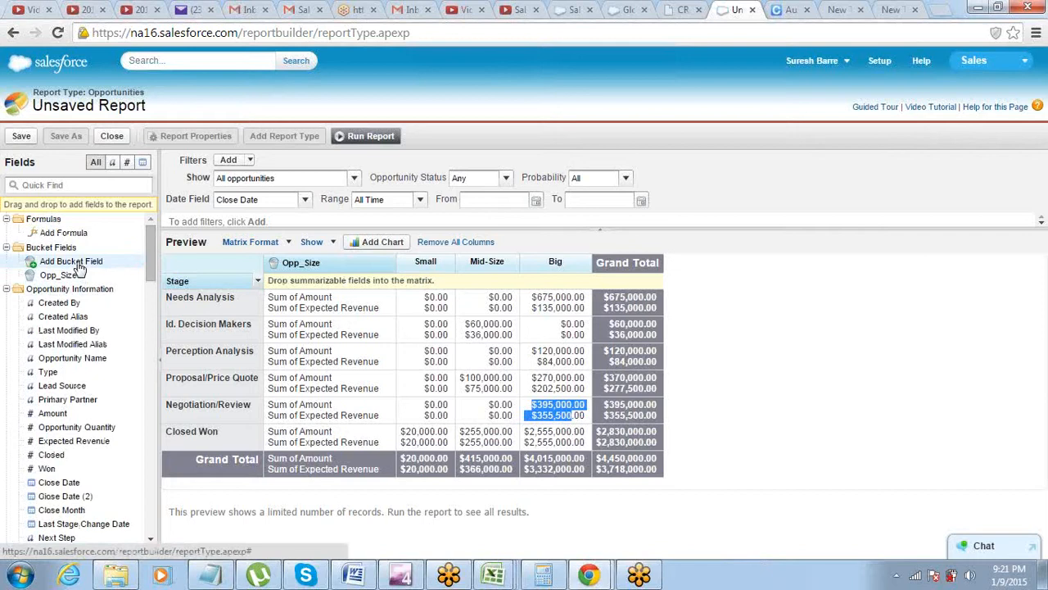
- Try adding a new bucket field to the matrix report, and change the report to Tabular format
left_click_drag(80, 268, 389, 273)
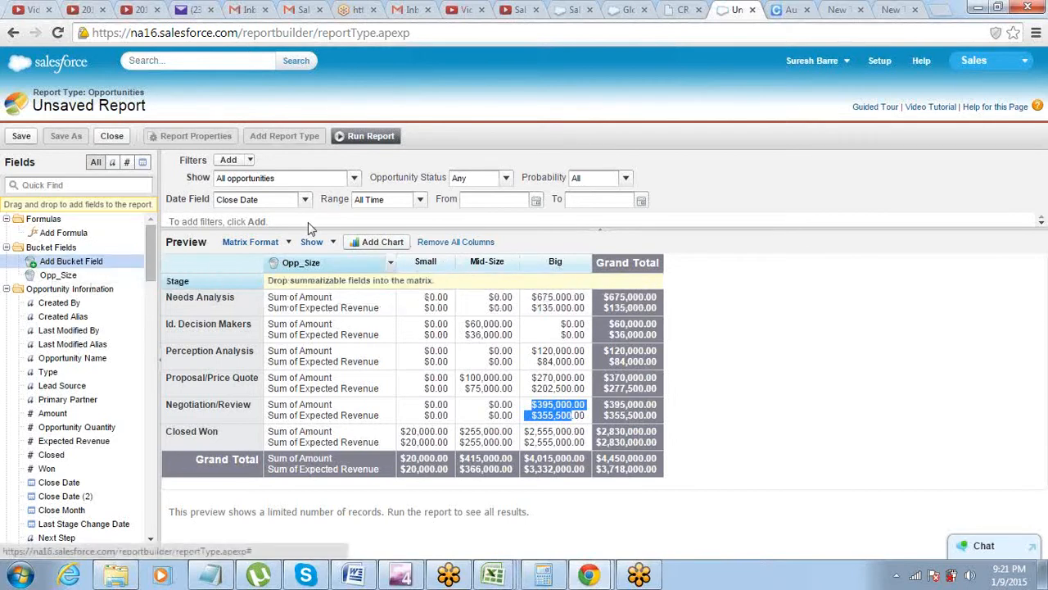
left_click(315, 241)
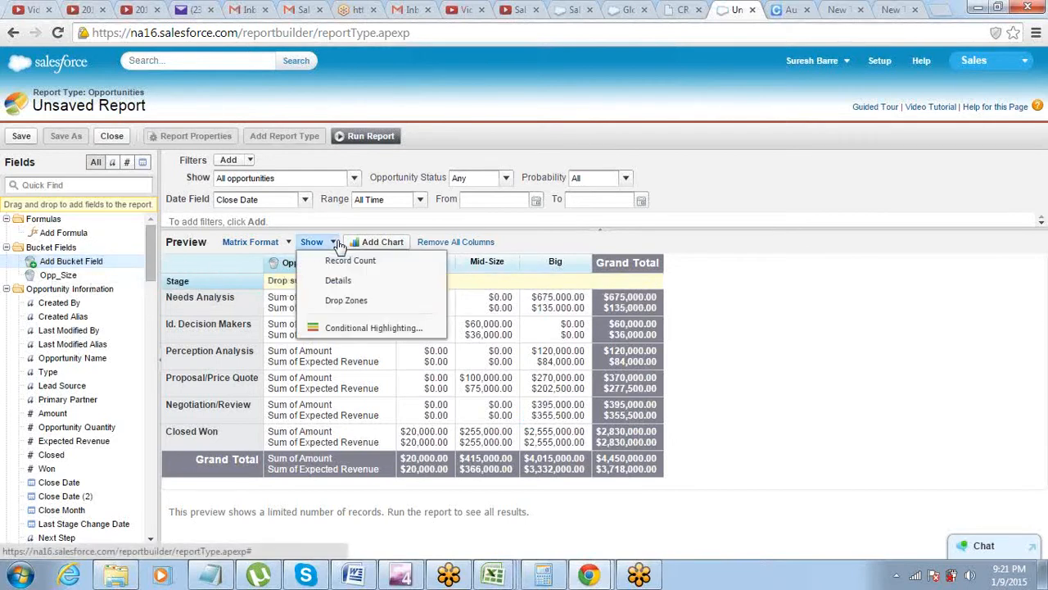
left_click(279, 241)
left_click(282, 241)
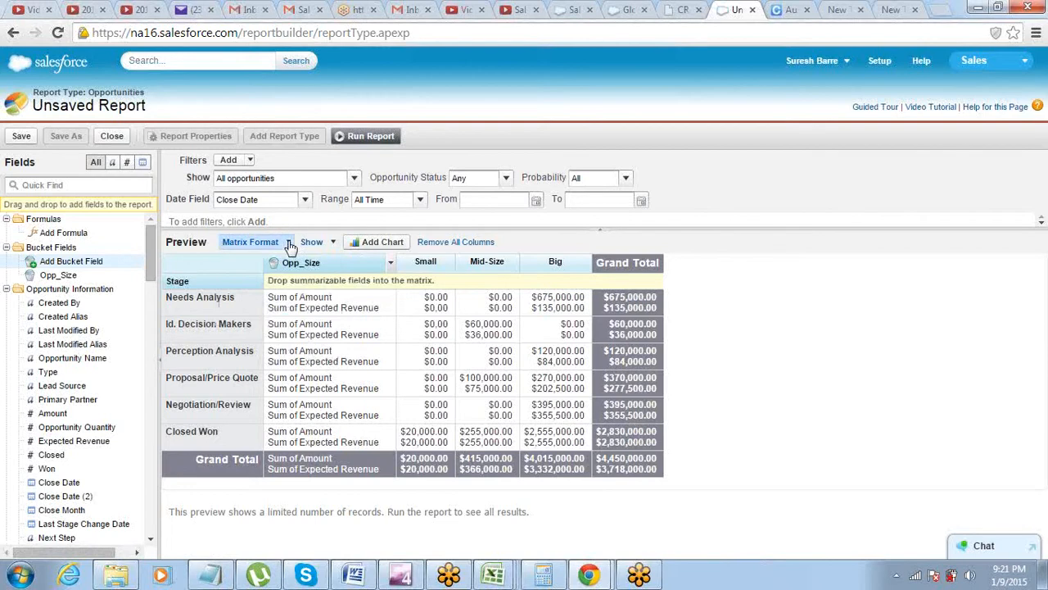
left_click(283, 241)
left_click(285, 253)
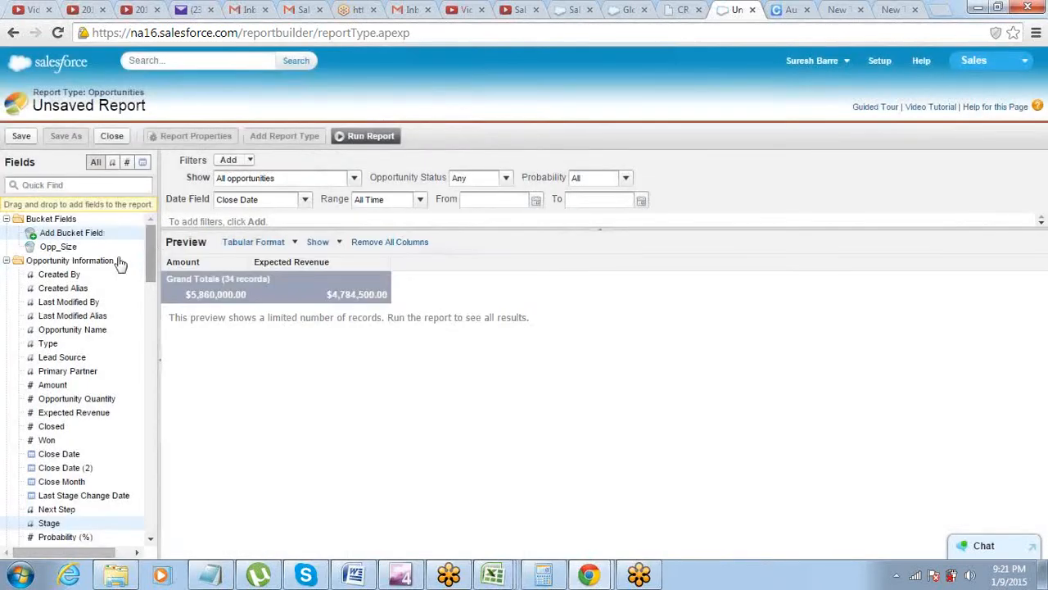
- Show the record details in the tabular report
mouse_move(66, 235)
left_mouse_down()
mouse_move(275, 278)
mouse_move(376, 275)
mouse_move(248, 265)
left_mouse_up()
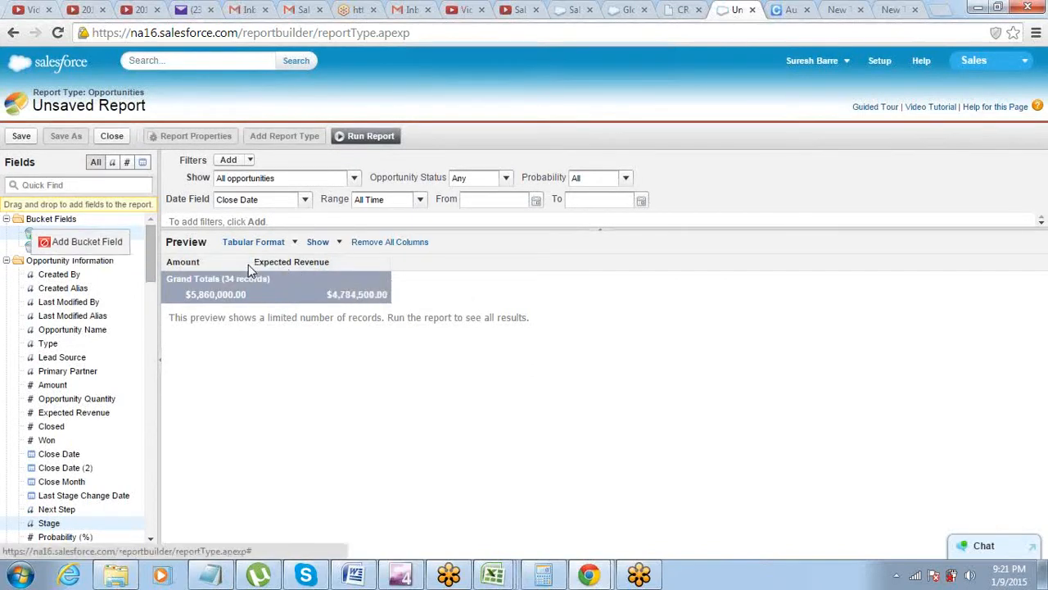
left_click(339, 242)
left_click(342, 260)
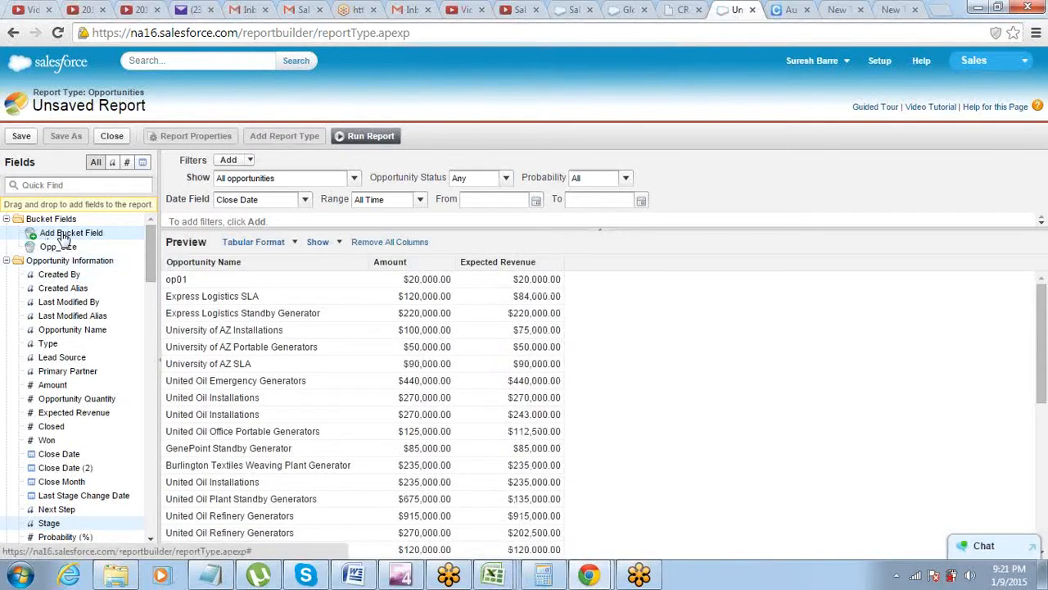
- Start a new bucket field on Expected Revenue and cancel it, and add the Opp_Size column between Opportunity Name and Amount
left_click_drag(71, 232, 464, 268)
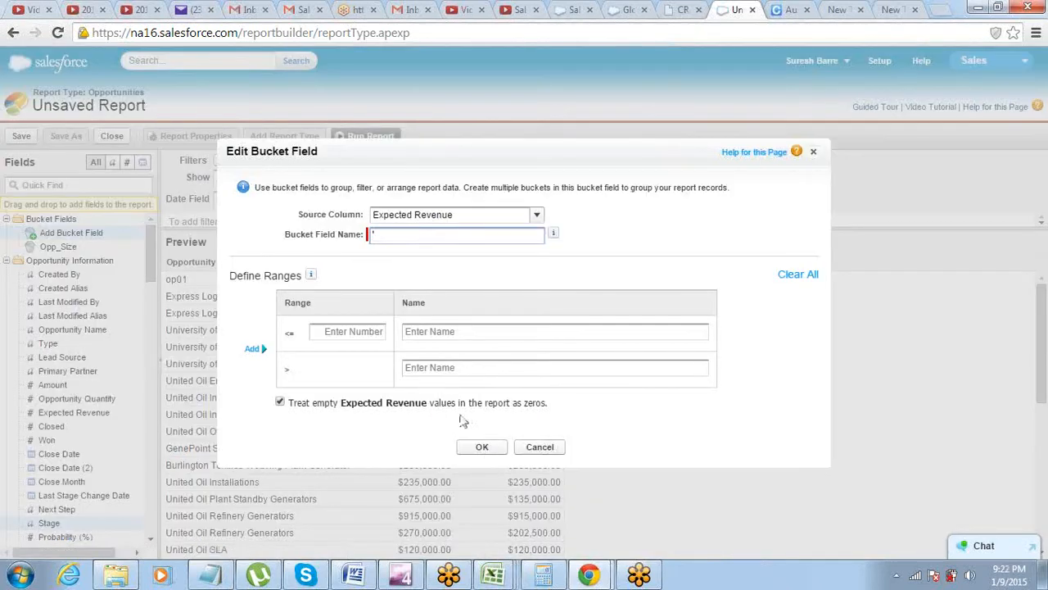
left_click(540, 447)
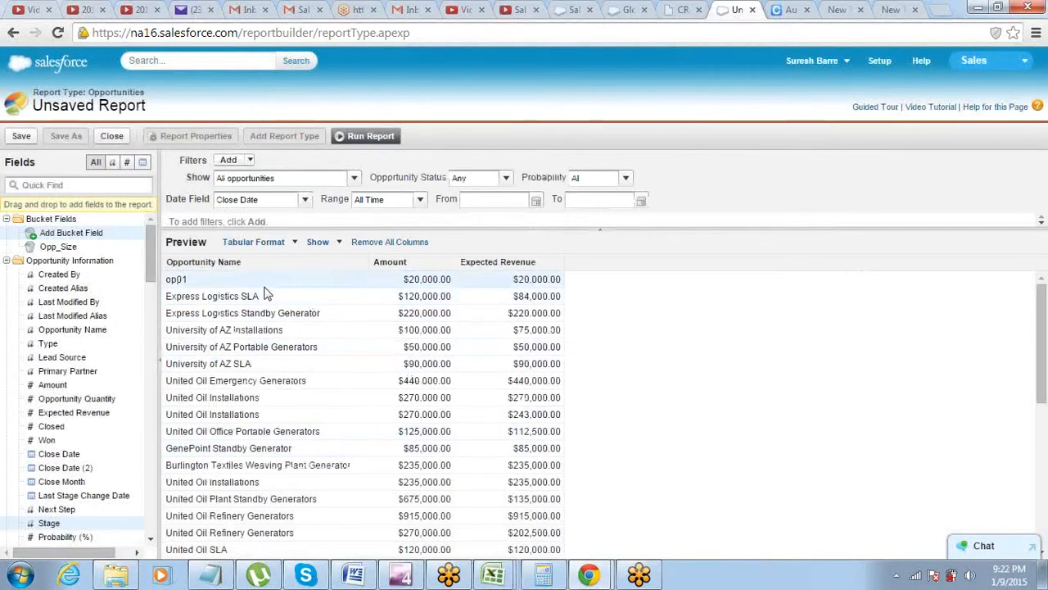
mouse_move(47, 254)
left_click_drag(47, 252, 413, 271)
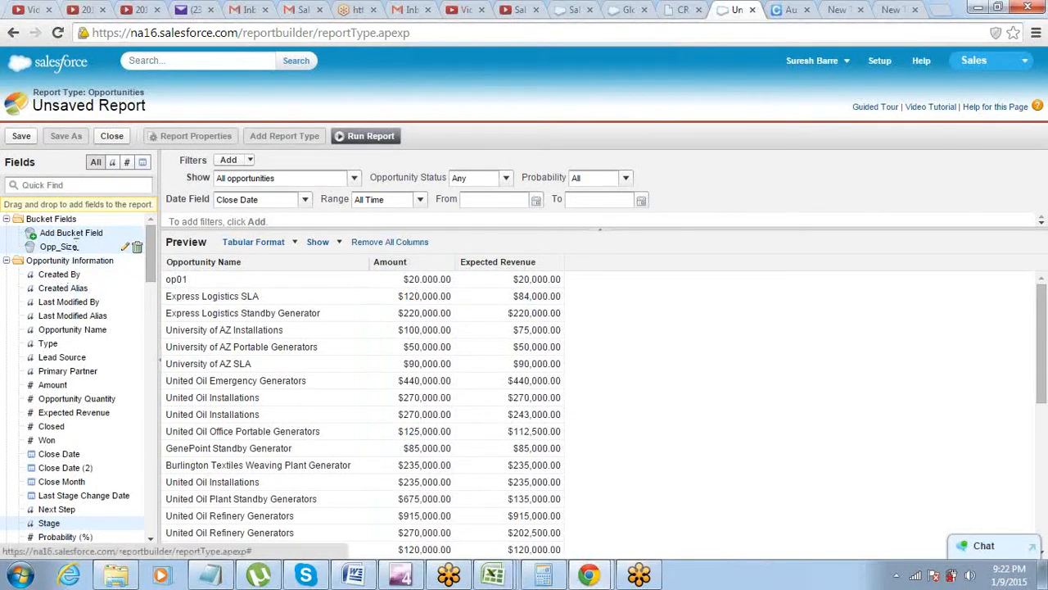
left_click_drag(62, 249, 343, 263)
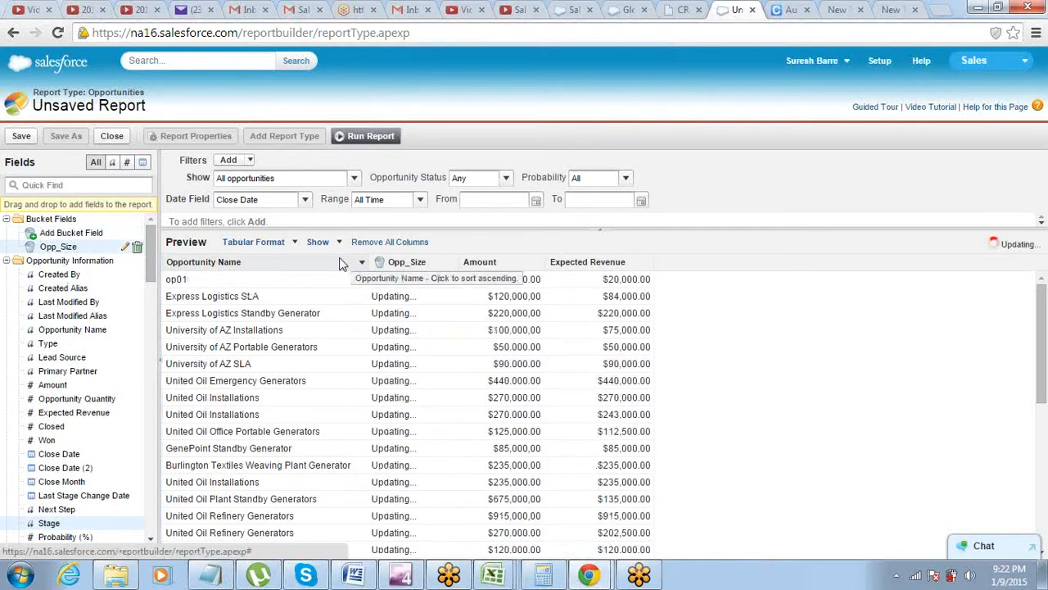